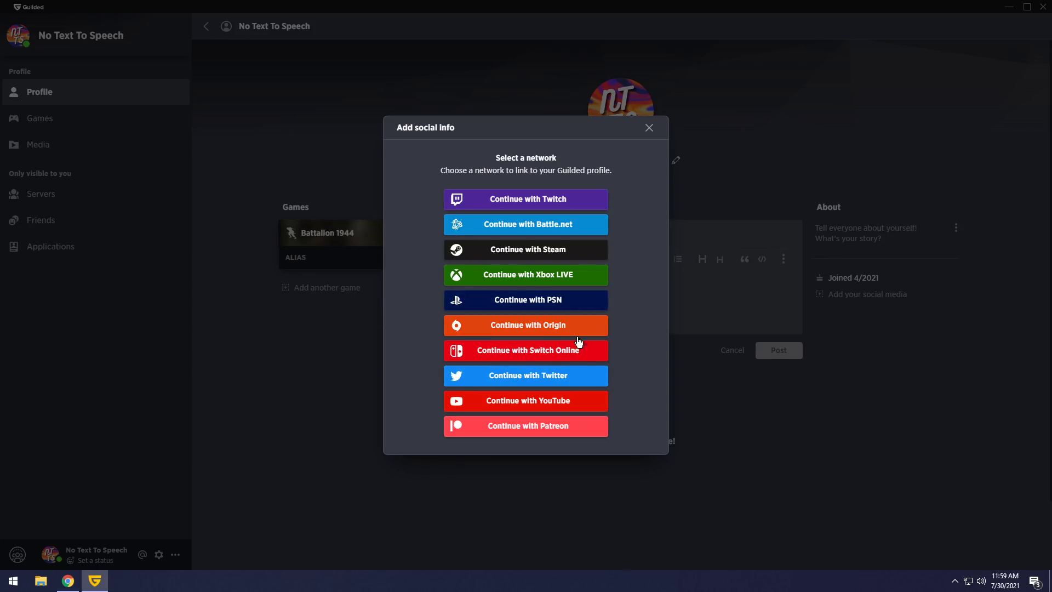
Close the social network linking dialog and replace the profile picture with the blue banner image.
left_click(650, 127)
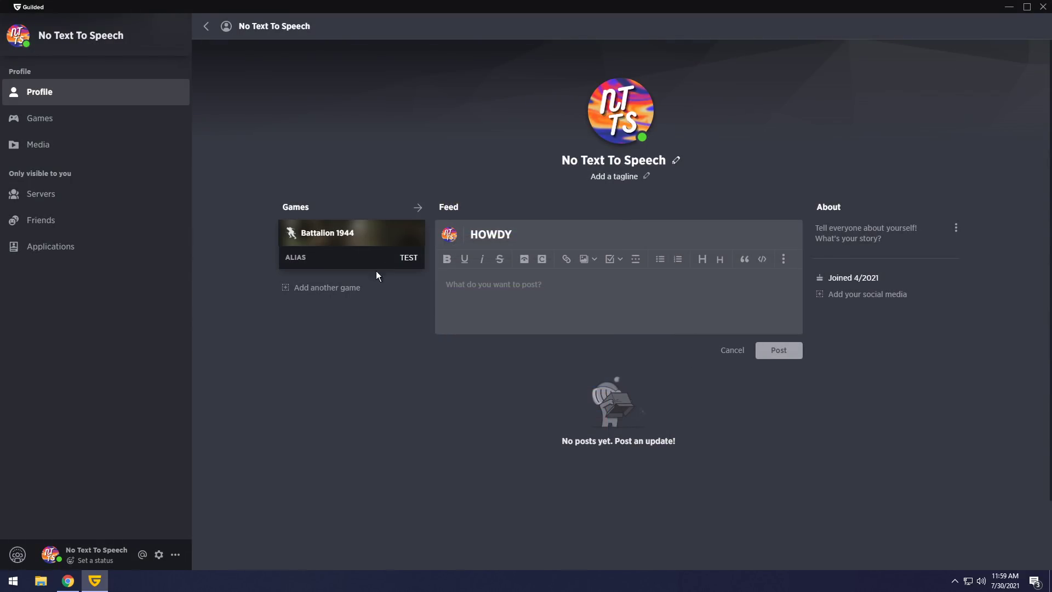
left_click(597, 140)
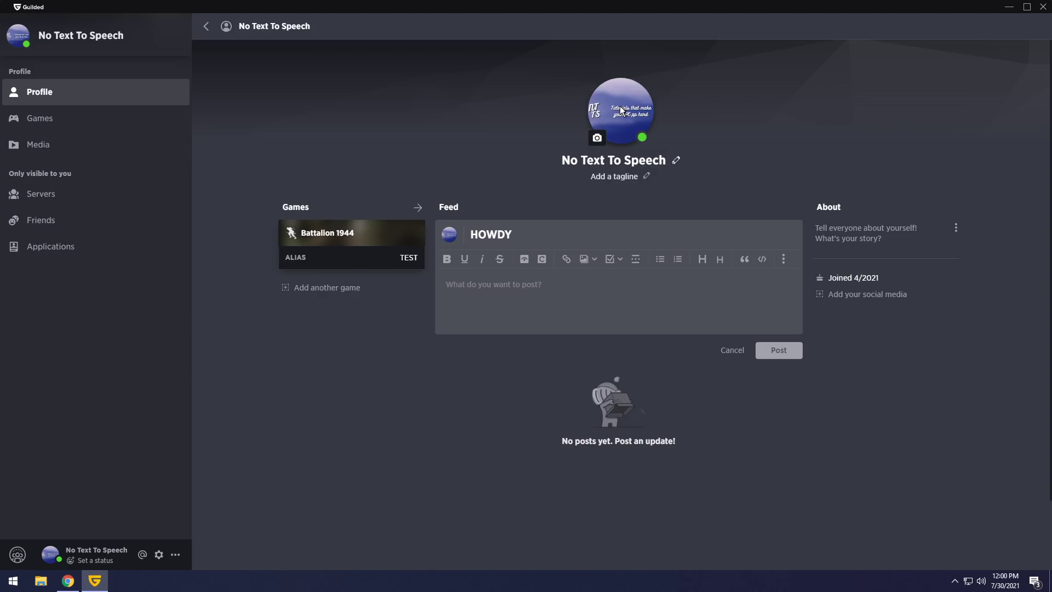
Look through the profile's Games, Media, Servers, Friends and Applications pages.
left_click(50, 119)
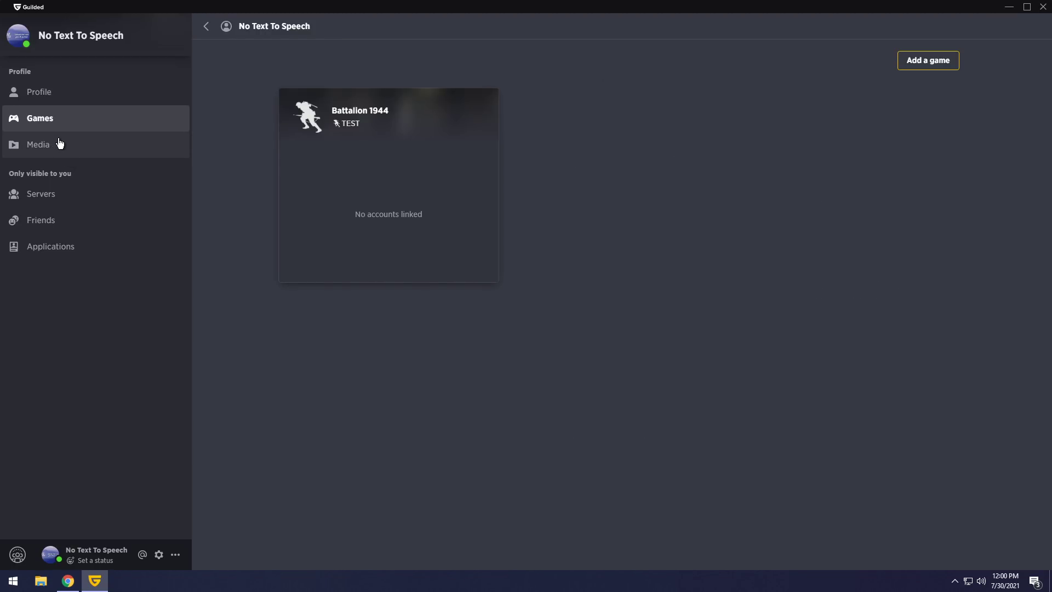
left_click(58, 144)
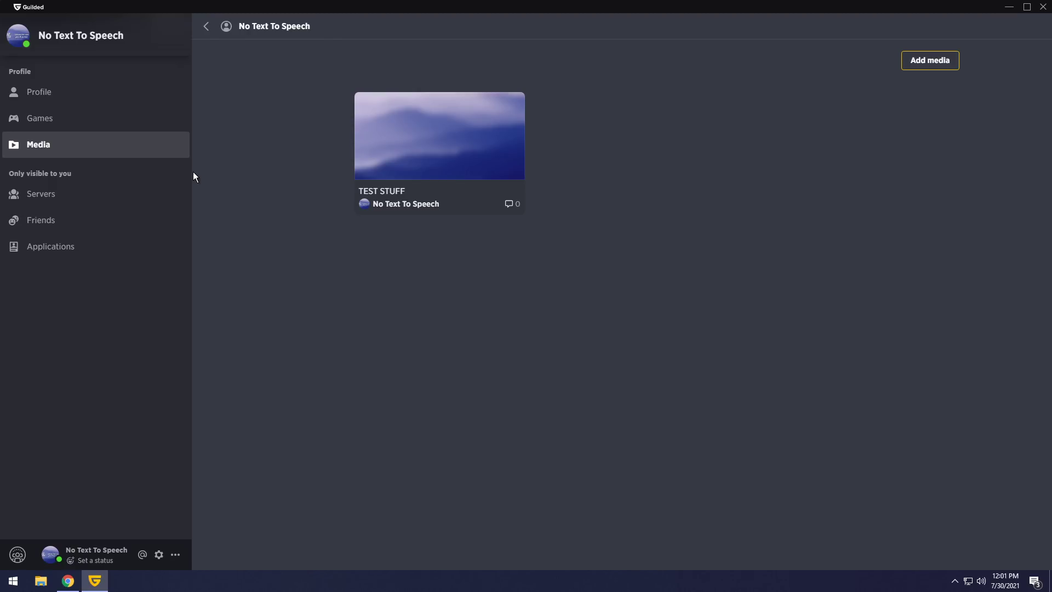
left_click(51, 246)
left_click(52, 197)
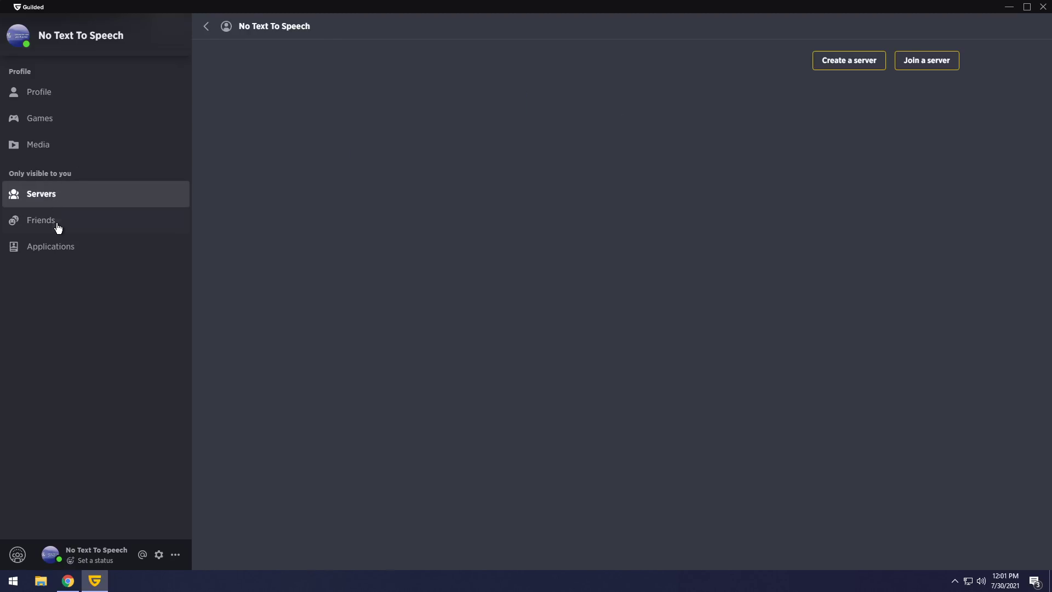
left_click(54, 222)
left_click(60, 245)
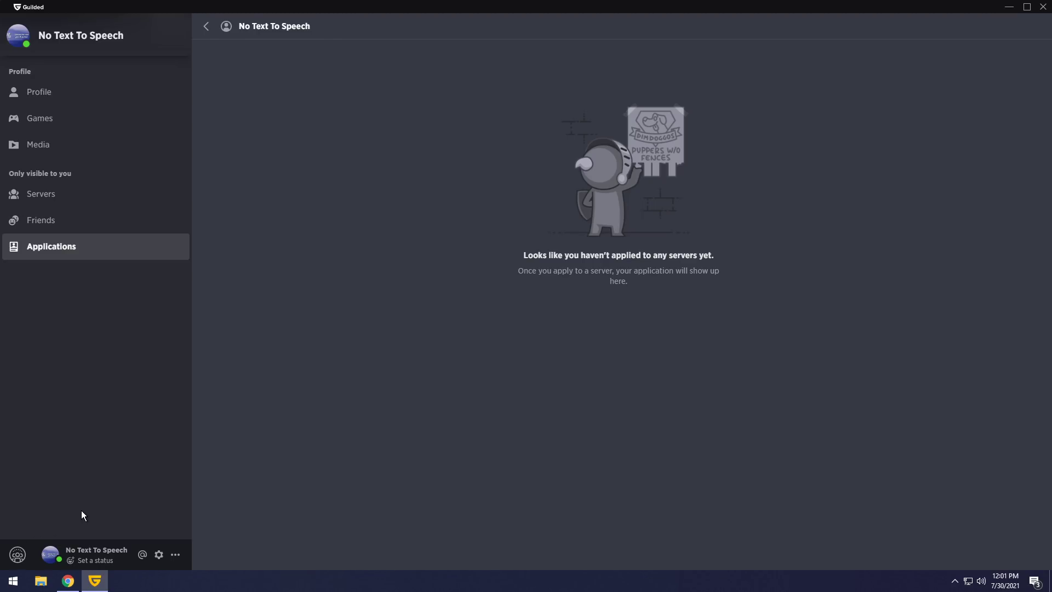
Set the profile URL to notexttospeech in the account overview settings and save the change.
left_click(160, 555)
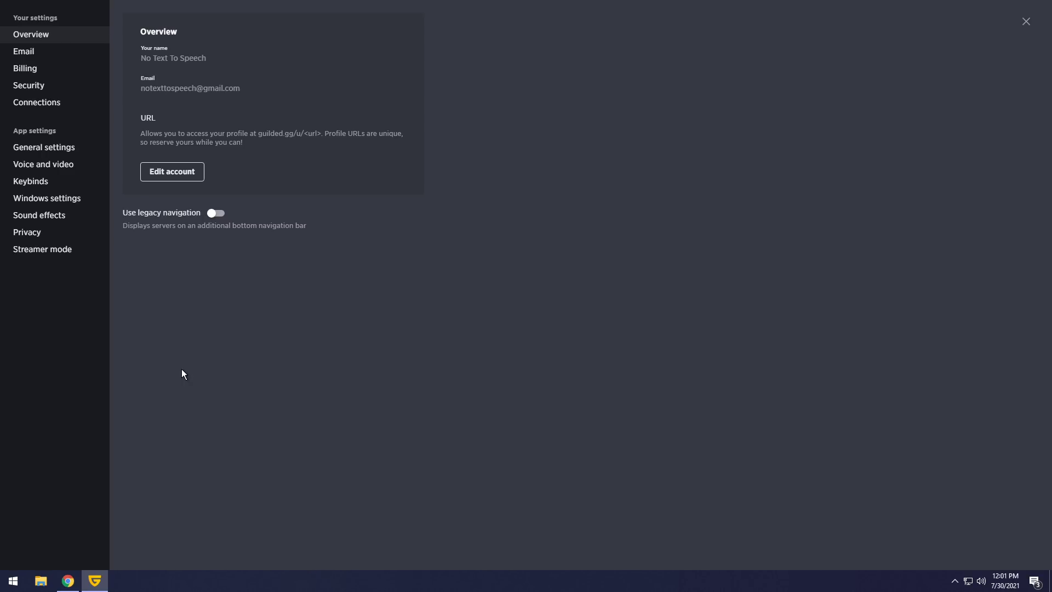
left_click(172, 172)
type("no")
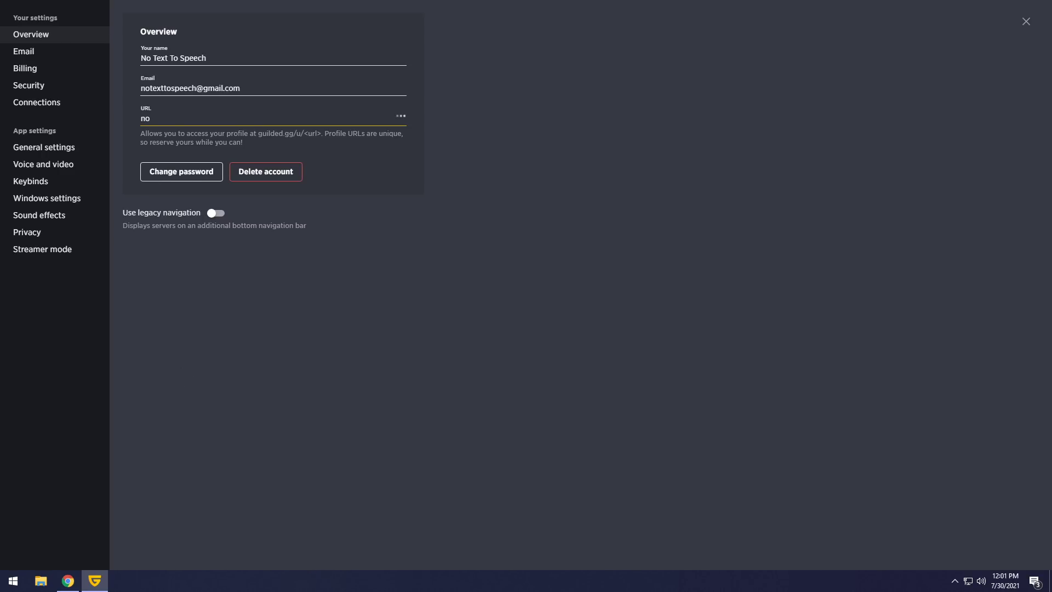
type("texttospee")
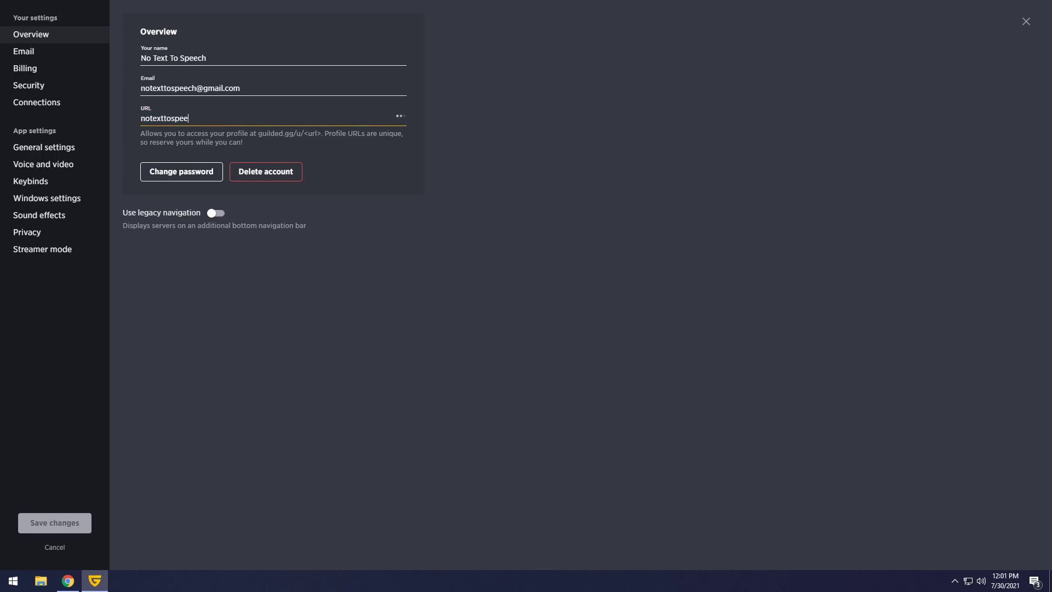
type("ch")
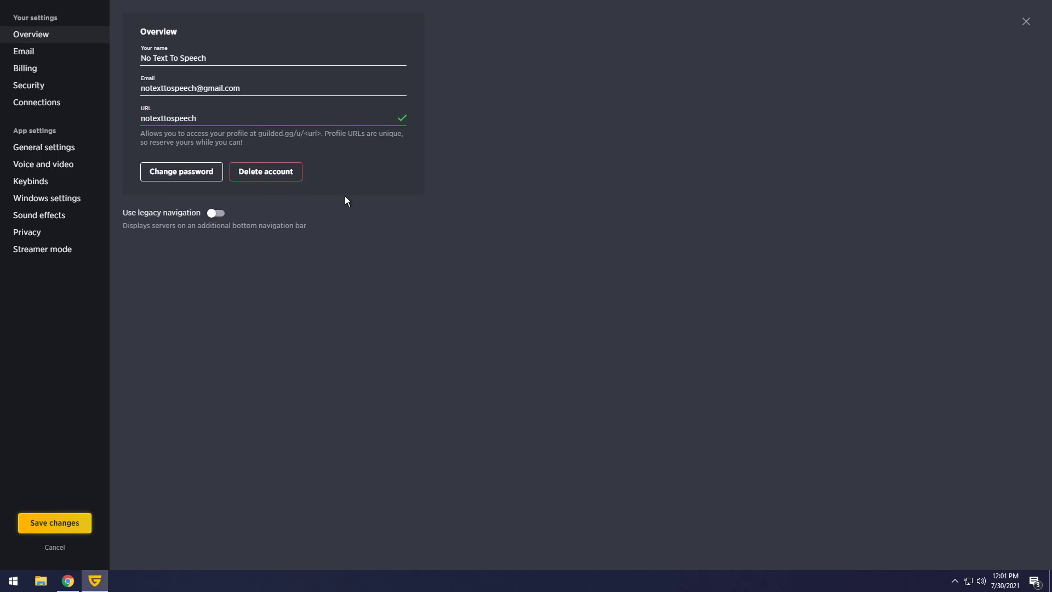
left_click(40, 523)
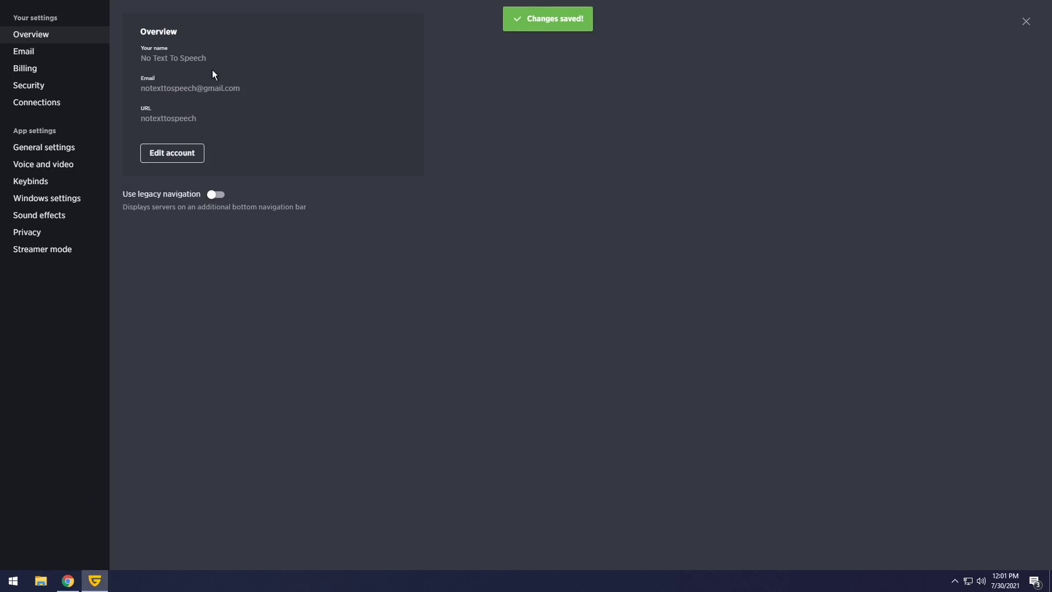
Review the account editing options and the Email, Billing, Security and Connections settings.
left_click(171, 156)
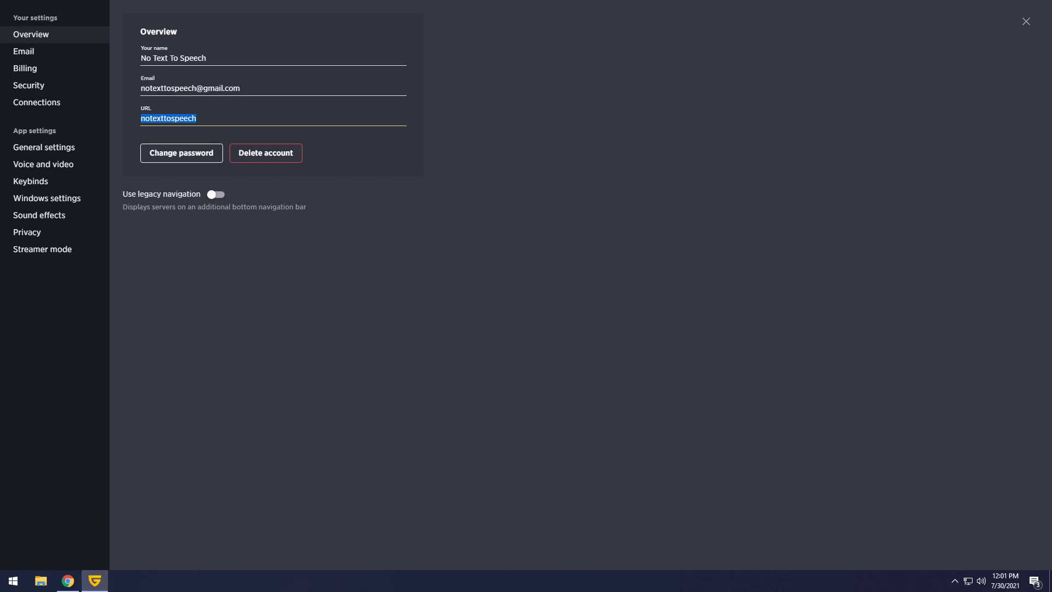
left_click(376, 225)
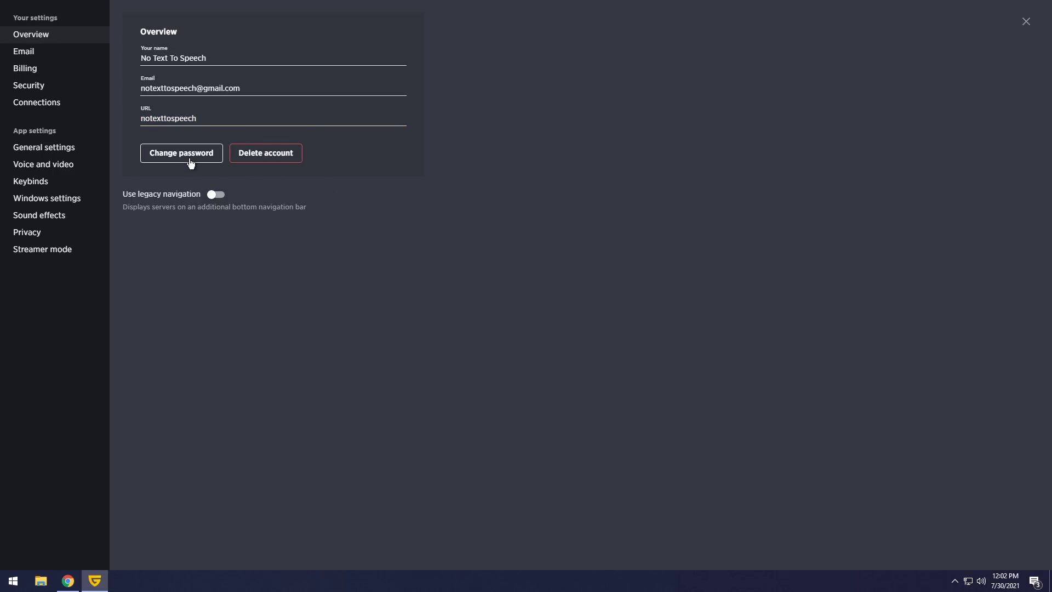
left_click(19, 55)
left_click(30, 70)
left_click(33, 85)
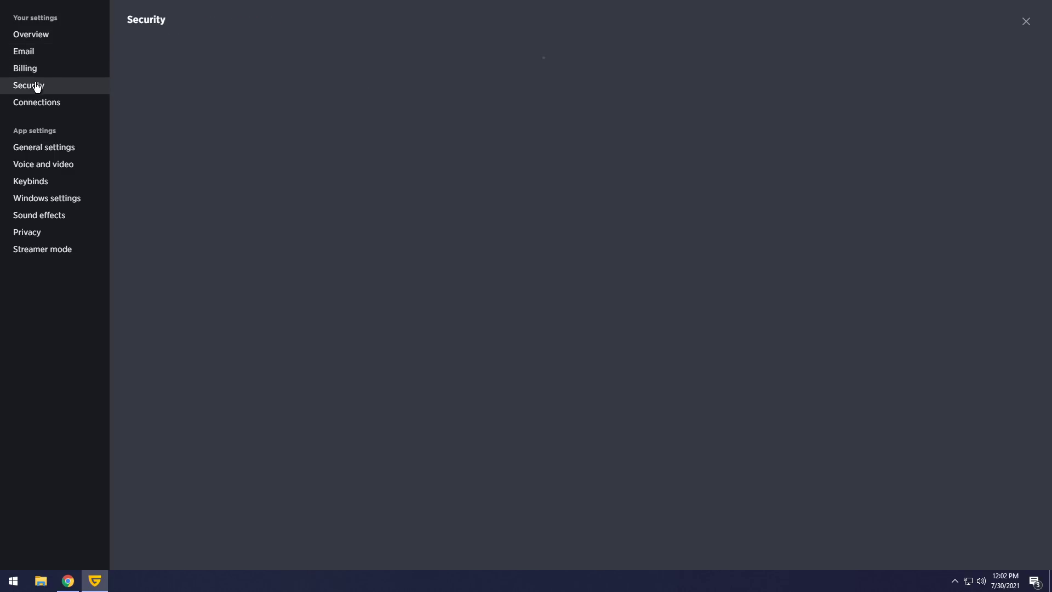
left_click(50, 102)
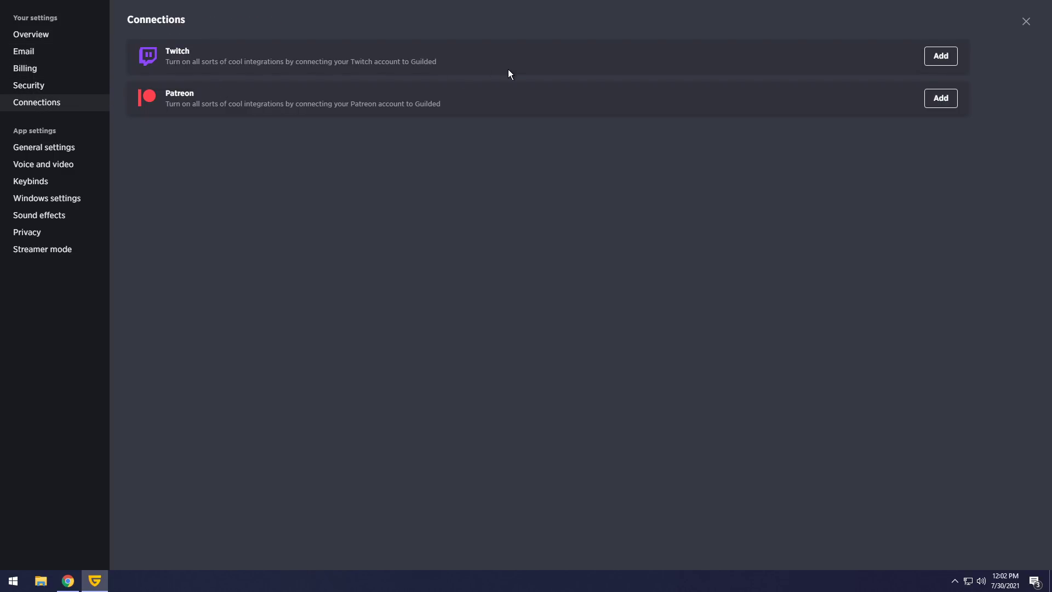
left_click(27, 88)
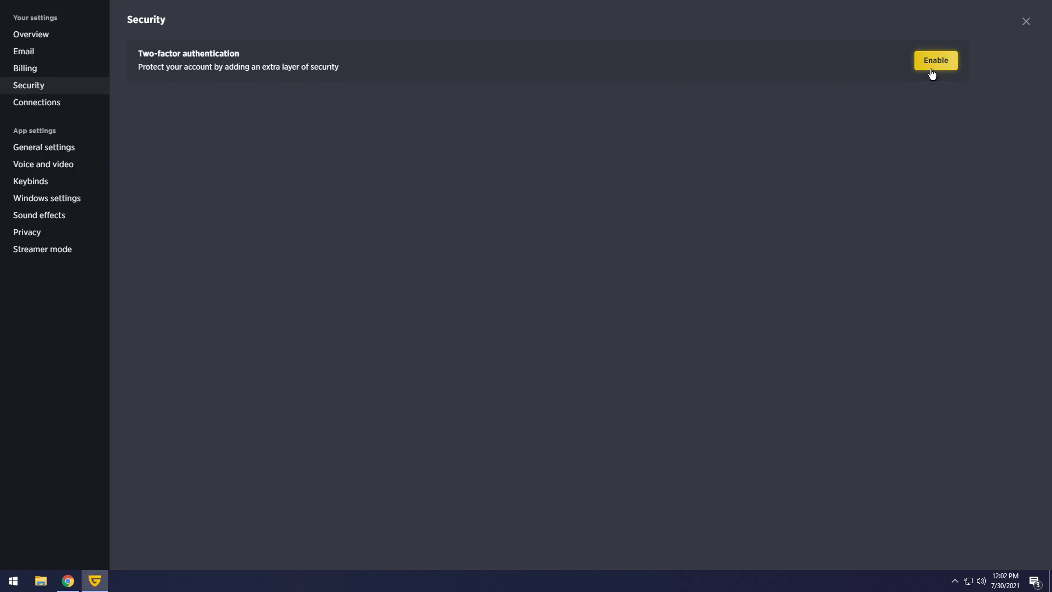
Examine the general, voice and video, and keybind settings of the app.
left_click(40, 148)
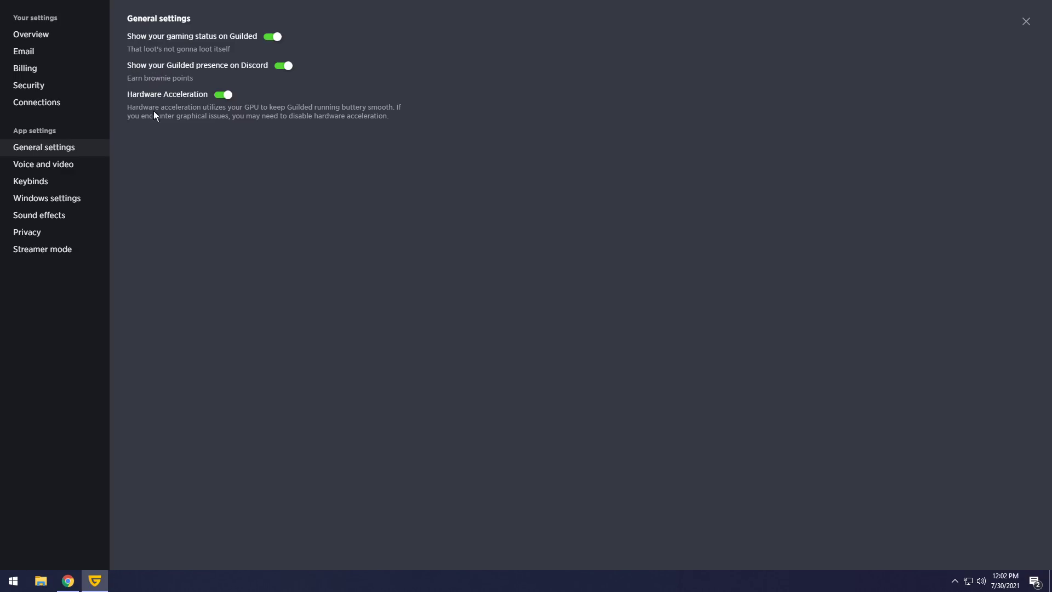
left_click(59, 167)
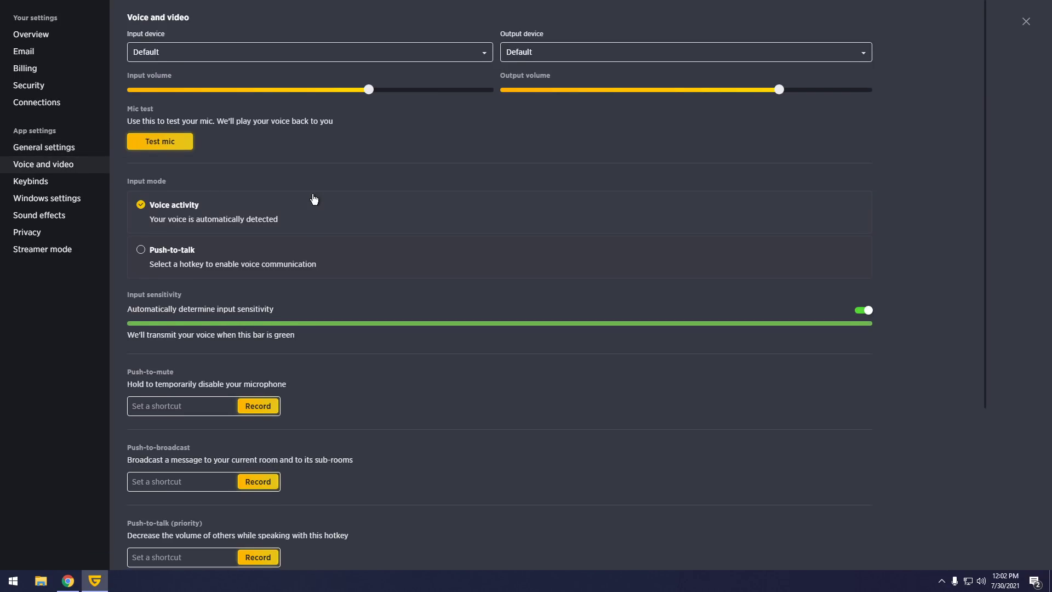
scroll(321, 340, "down", 4)
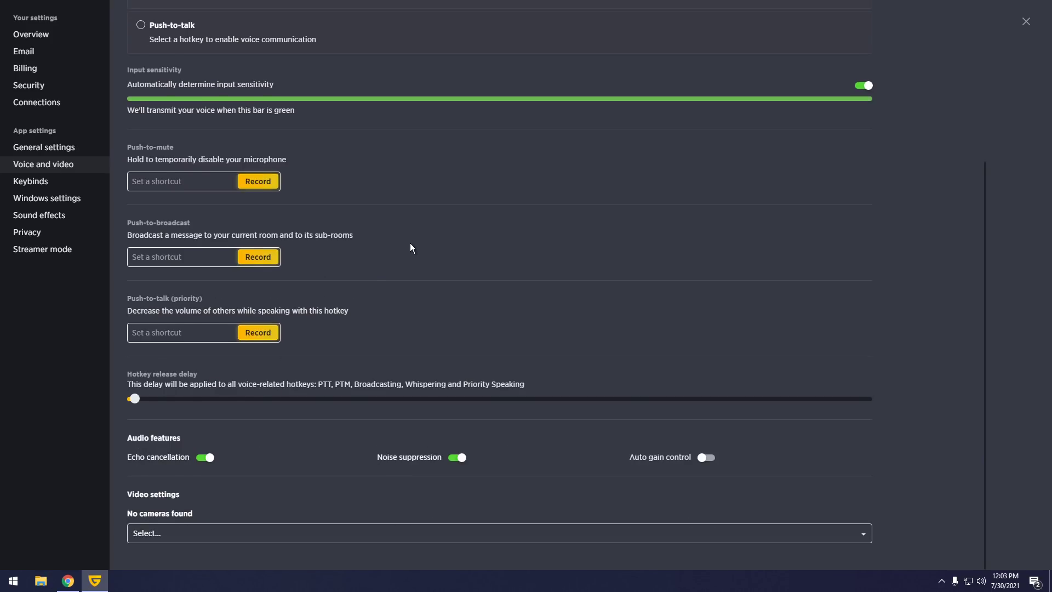
scroll(410, 243, "up", 3)
left_click(65, 181)
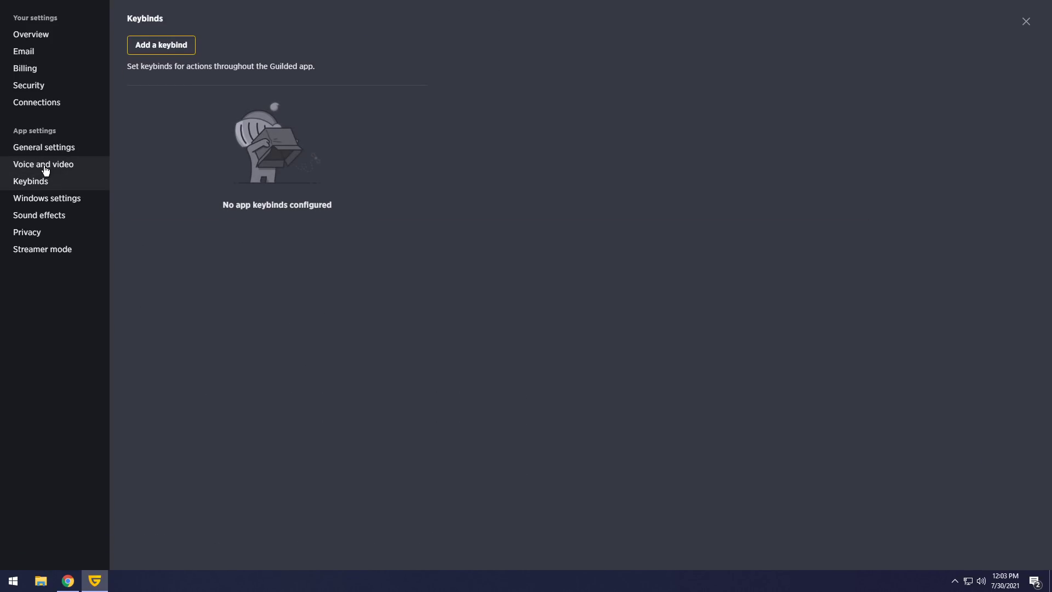
left_click(44, 166)
scroll(405, 232, "down", 2)
scroll(384, 233, "down", 1)
scroll(331, 235, "up", 3)
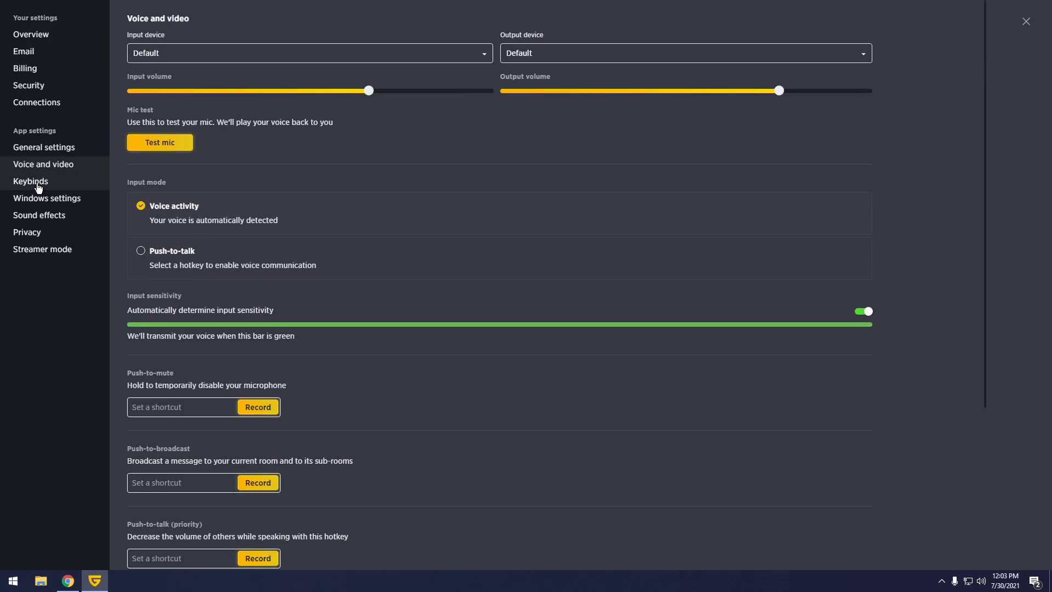
left_click(31, 182)
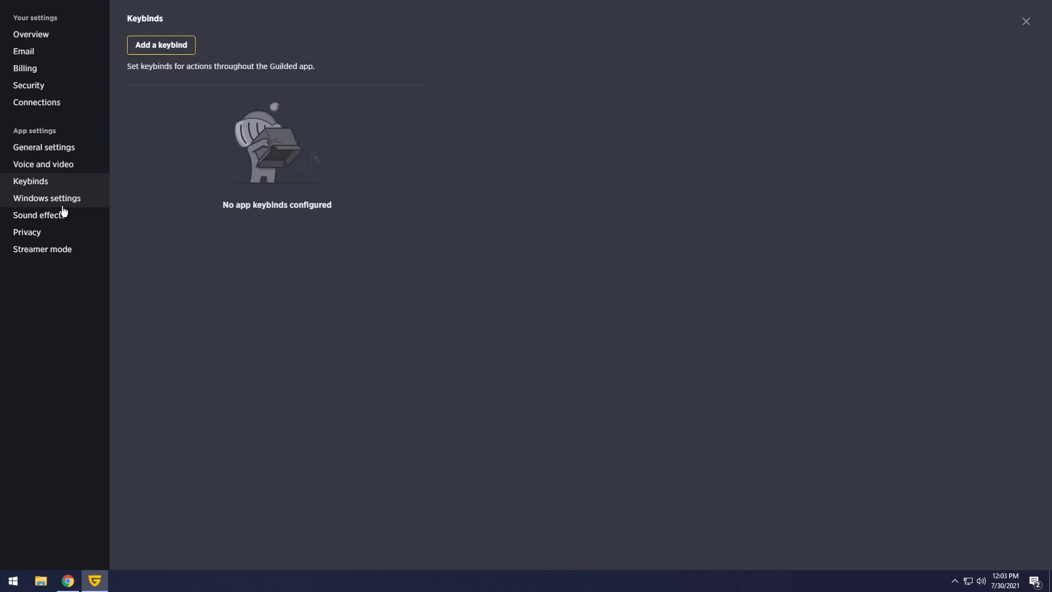
Review the Windows, sound effects, privacy and streamer mode settings and leave the settings.
left_click(57, 203)
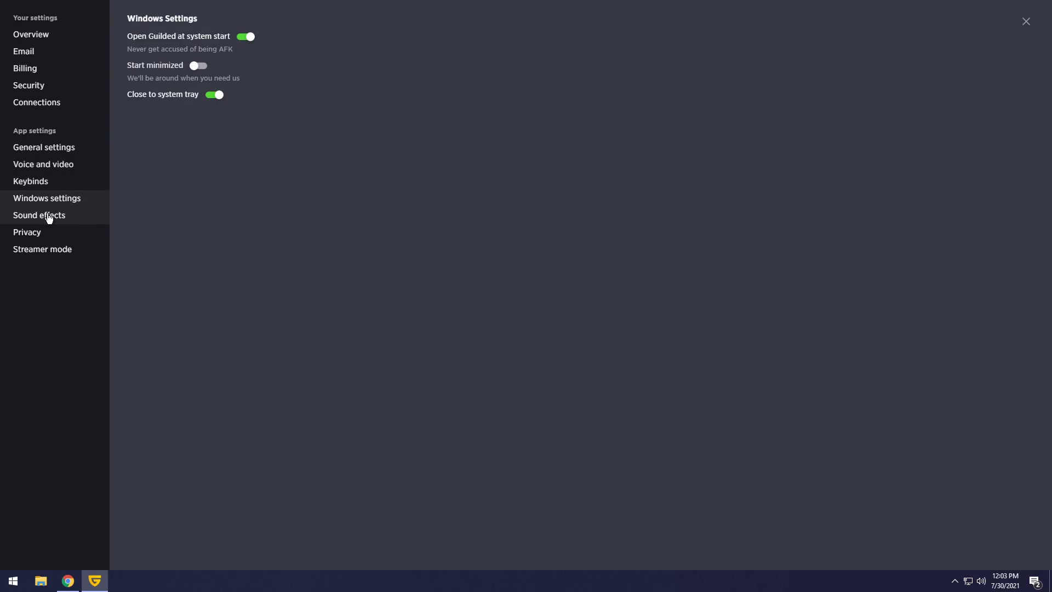
left_click(49, 217)
left_click(42, 233)
left_click(42, 218)
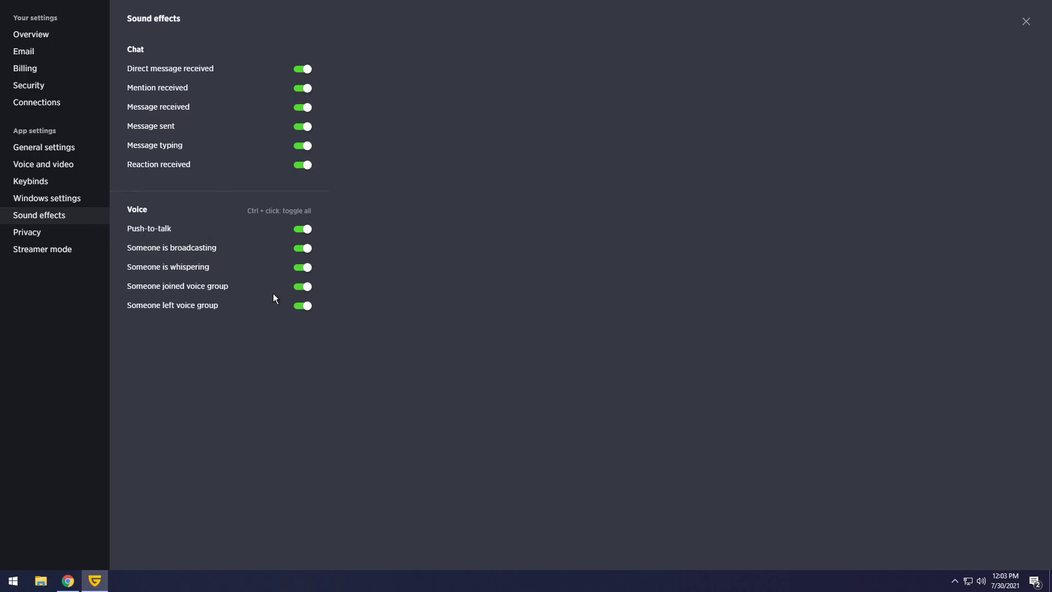
left_click(55, 236)
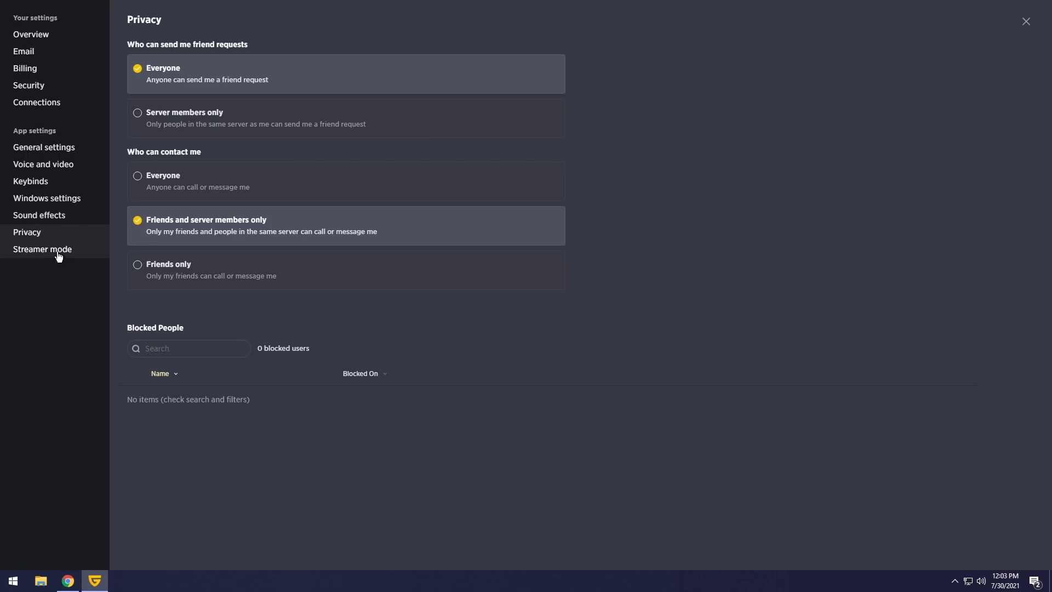
left_click(58, 256)
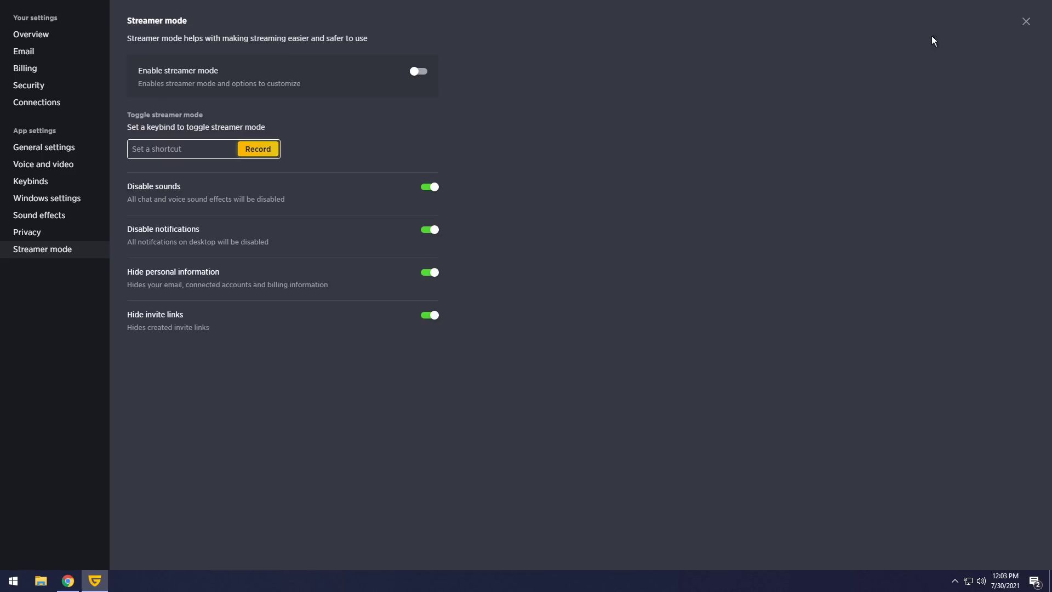
left_click(1025, 20)
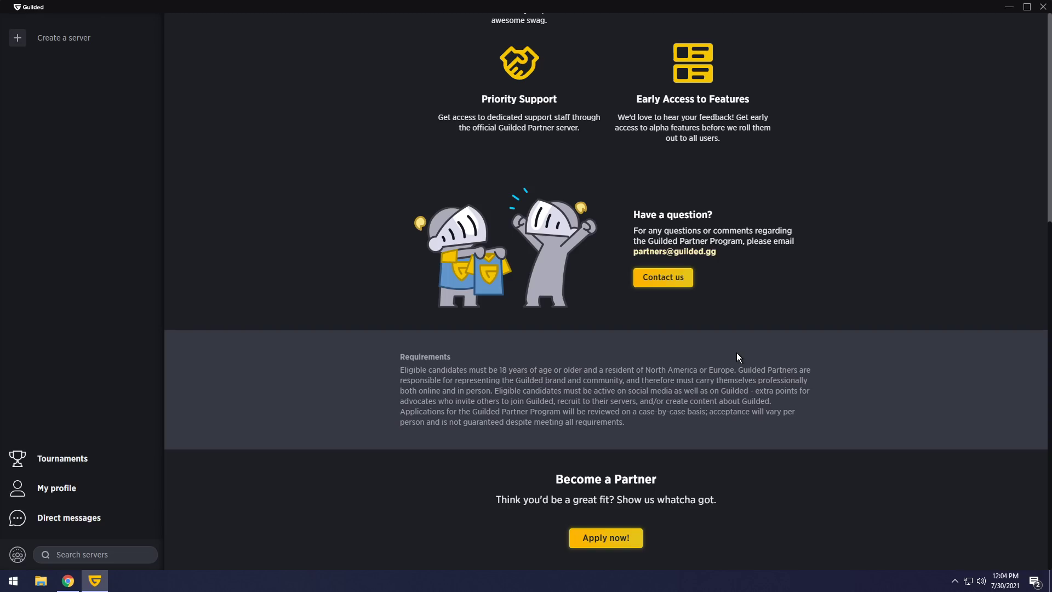
Read the Partner Program's perks and requirements and view the featured tournaments page.
scroll(736, 353, "up", 5)
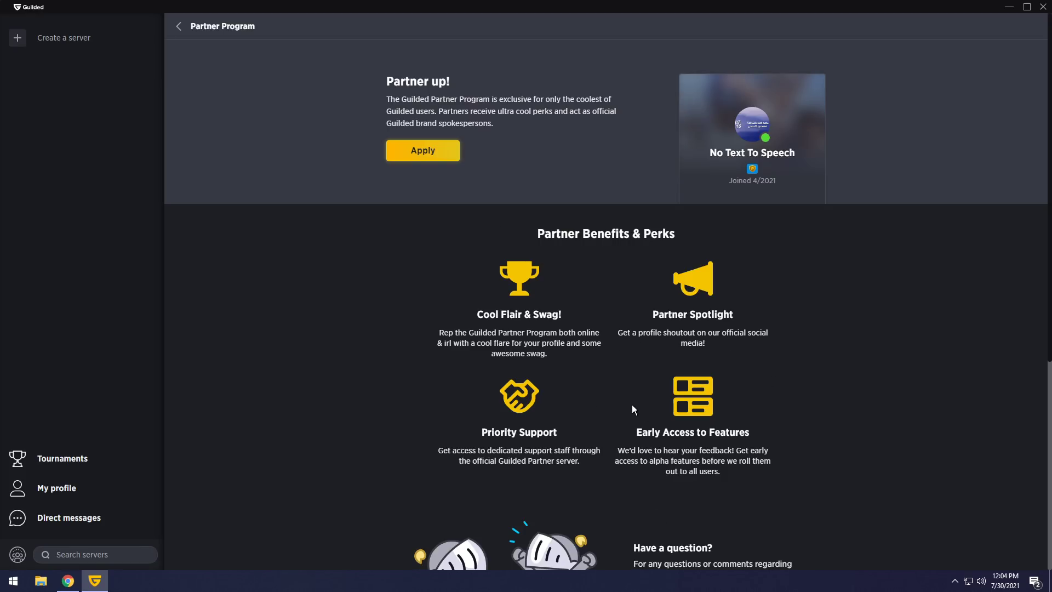
scroll(632, 404, "down", 5)
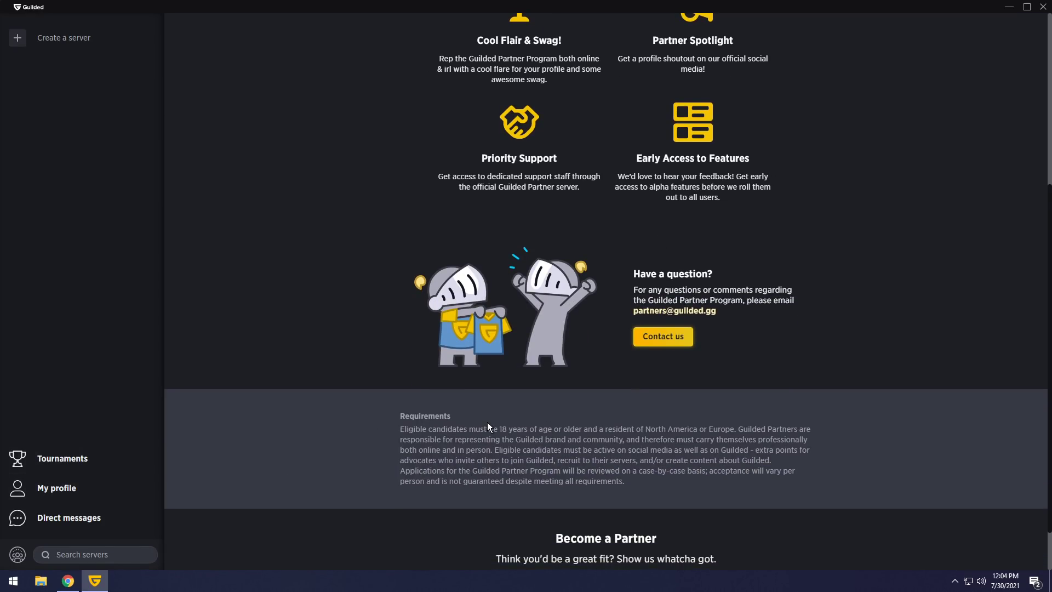
scroll(474, 394, "up", 3)
key("alt+Left")
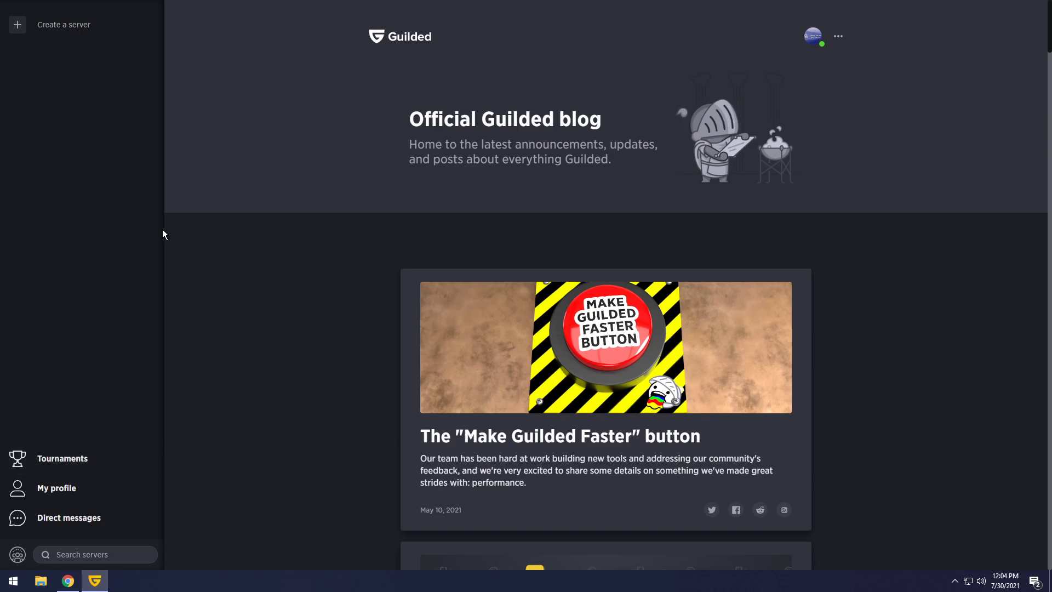
left_click(68, 463)
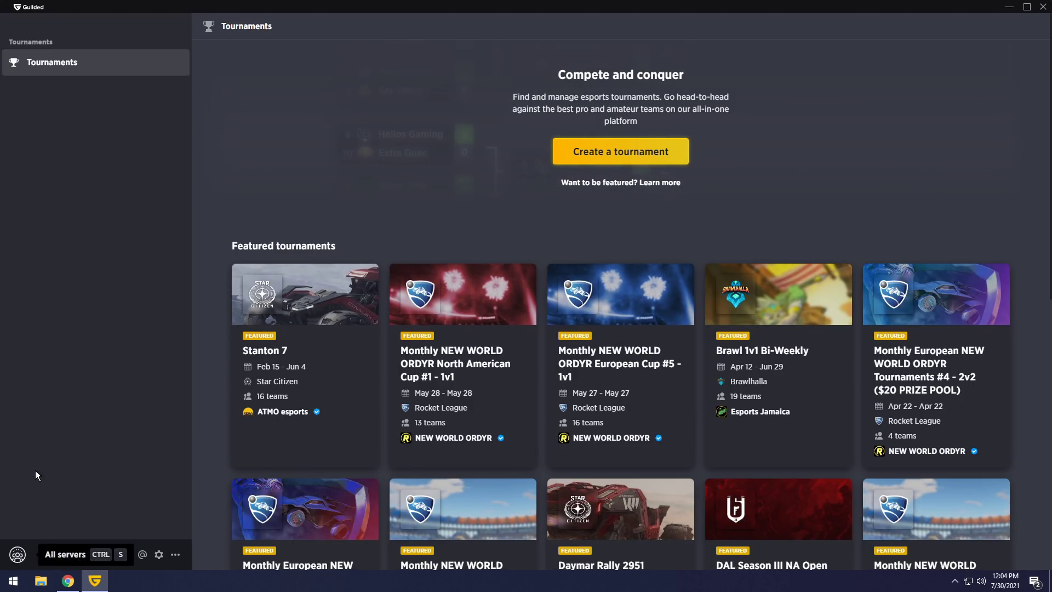
Start creating a new server.
left_click(17, 555)
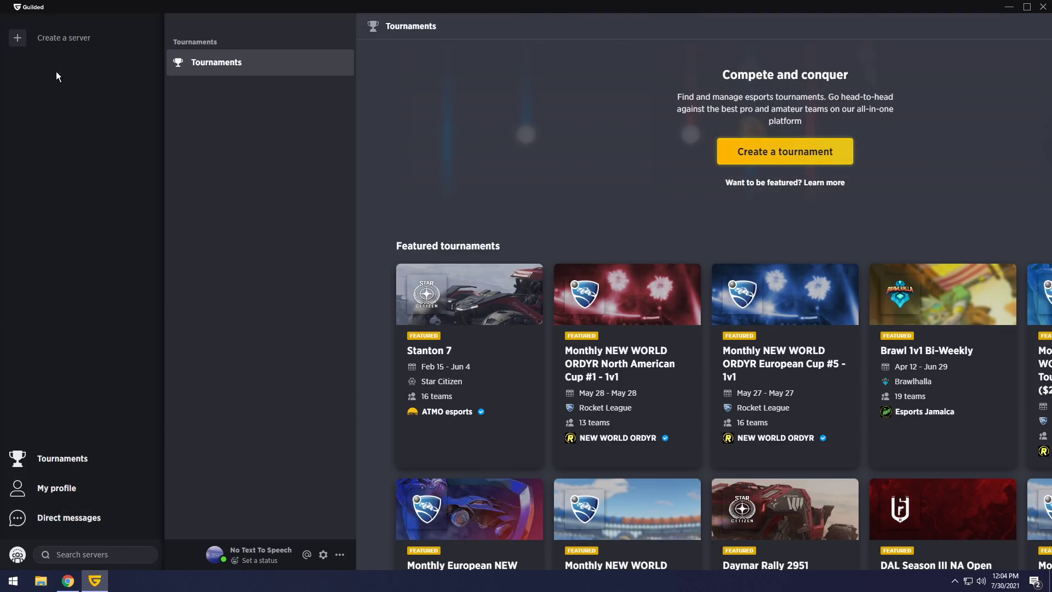
left_click(62, 36)
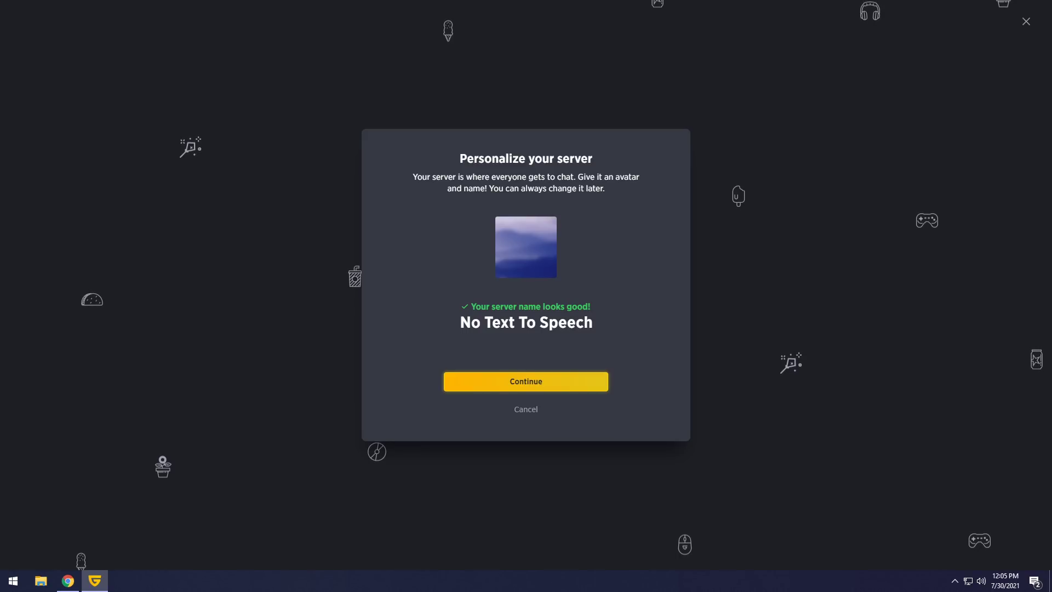
key("ctrl+a")
key("Right")
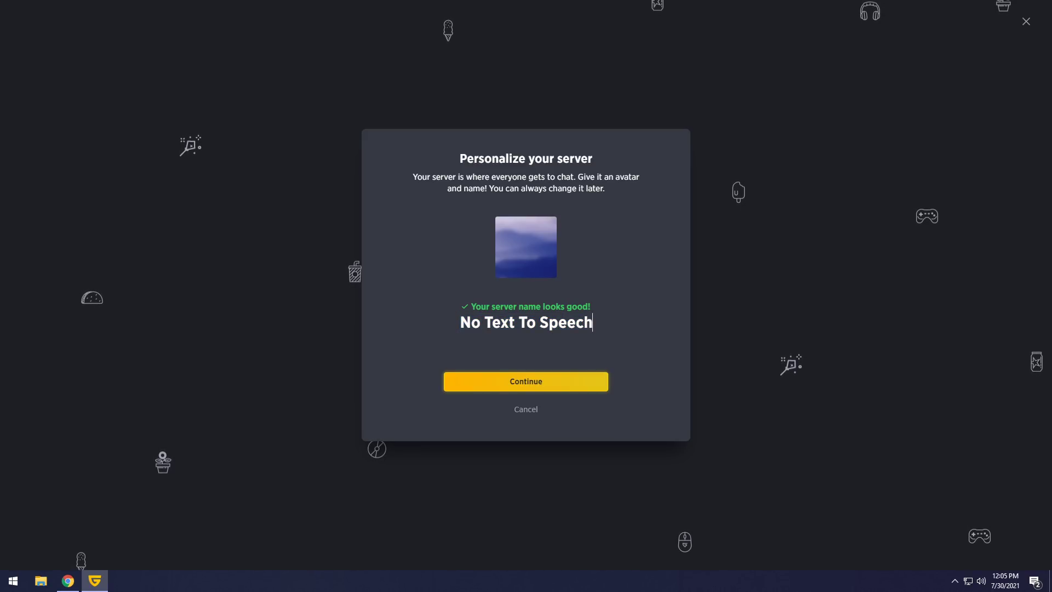
key("BackSpace")
key("BackSpace")
key("BackSpace")
key("BackSpace")
key("BackSpace")
key("BackSpace")
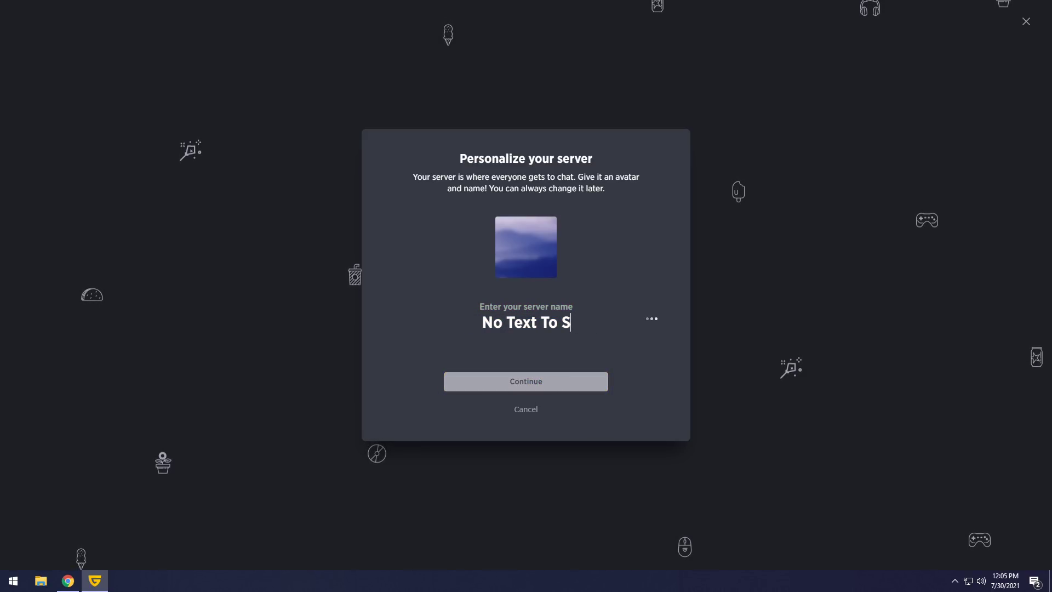
type("fuck")
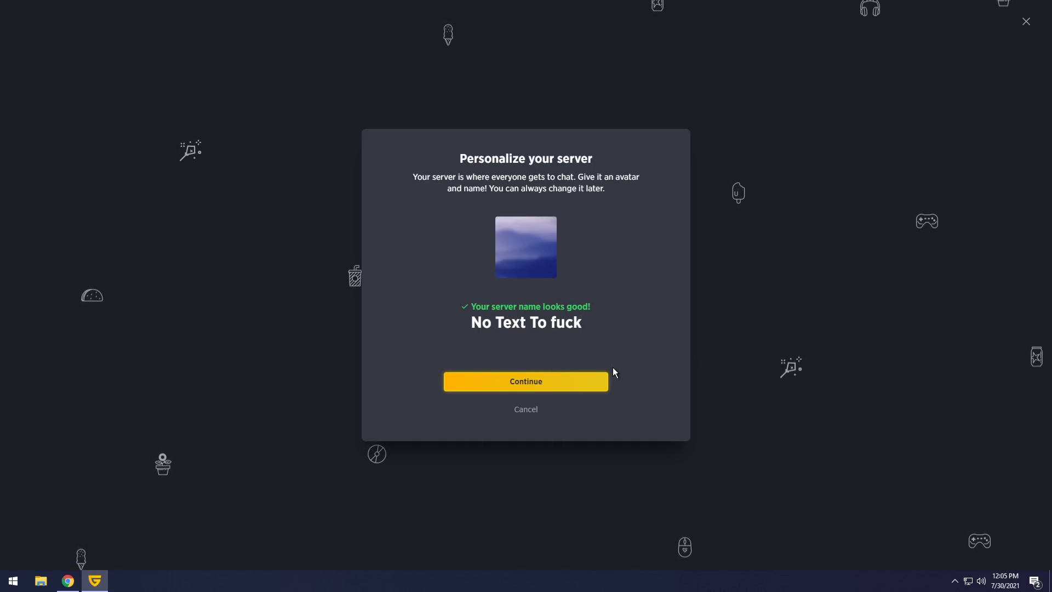
key("BackSpace")
key("BackSpace")
key("BackSpace")
key("BackSpace")
type("Speech")
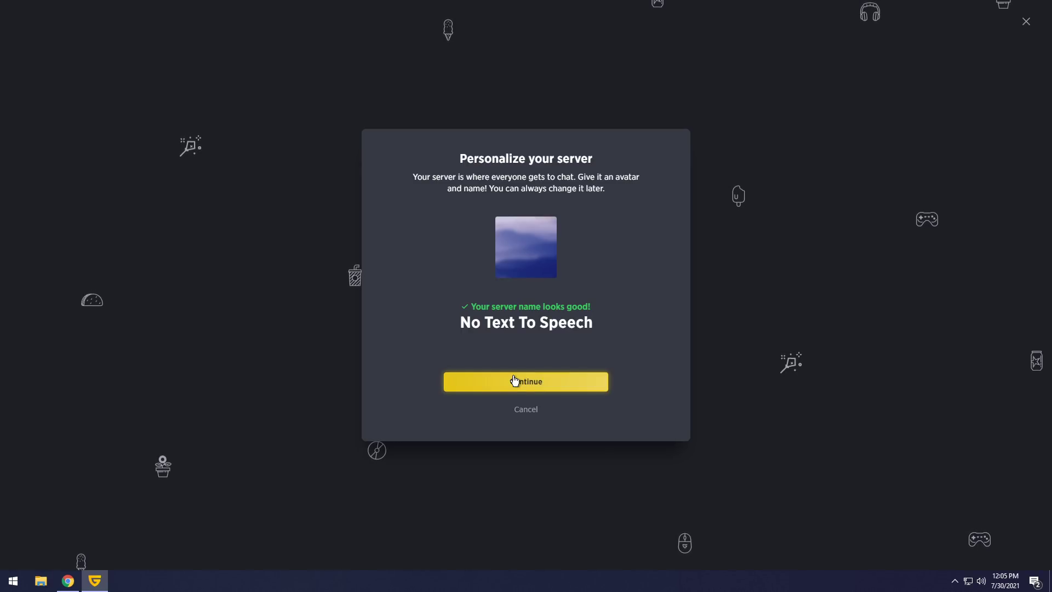
Create the server as No Text To Speech, skipping the game selection, invitations and mobile app download.
left_click(514, 381)
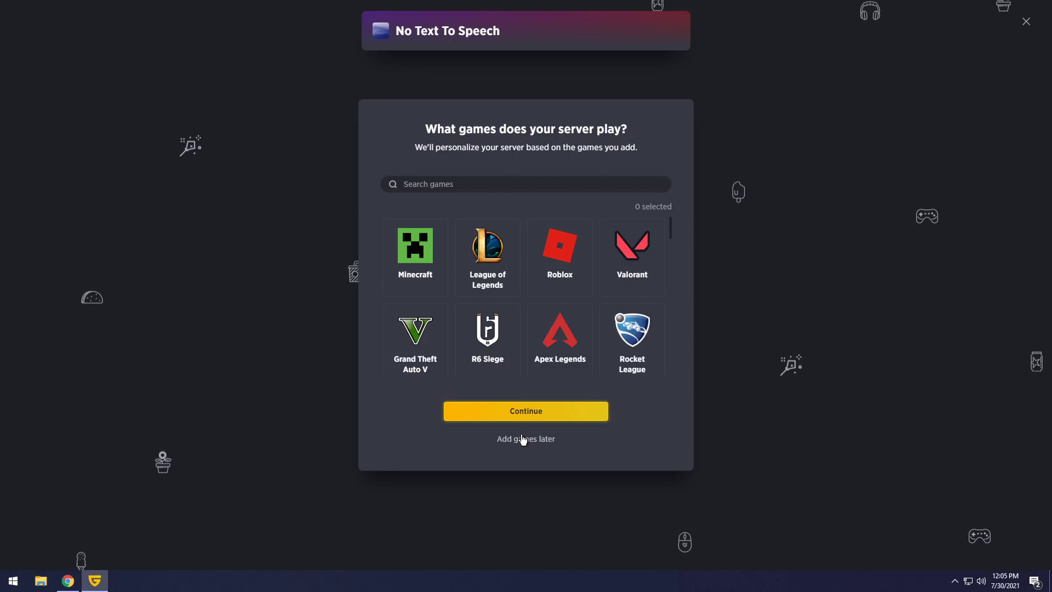
scroll(543, 343, "down", 10)
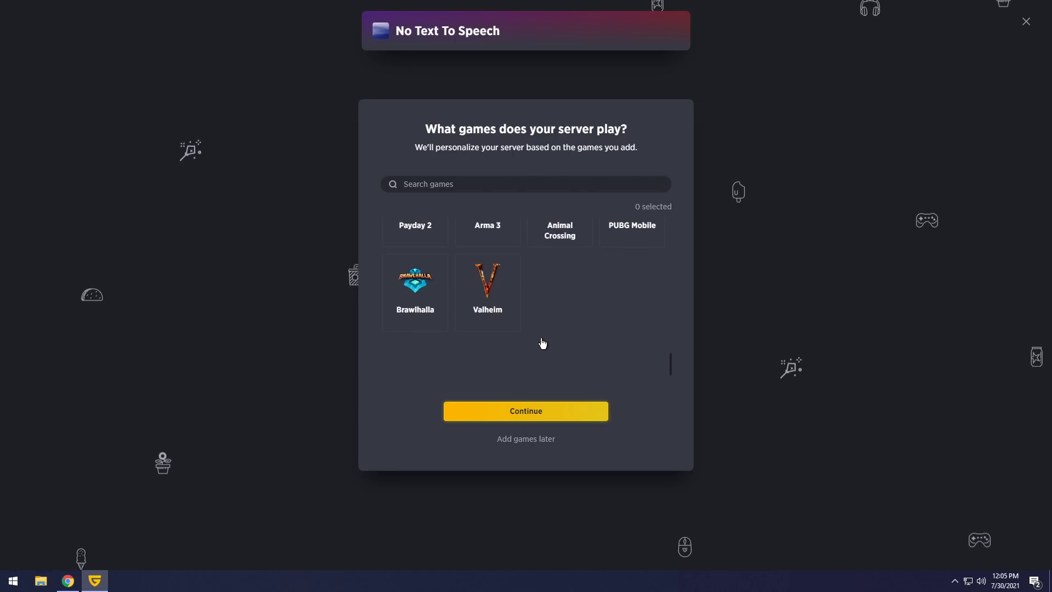
scroll(541, 339, "up", 3)
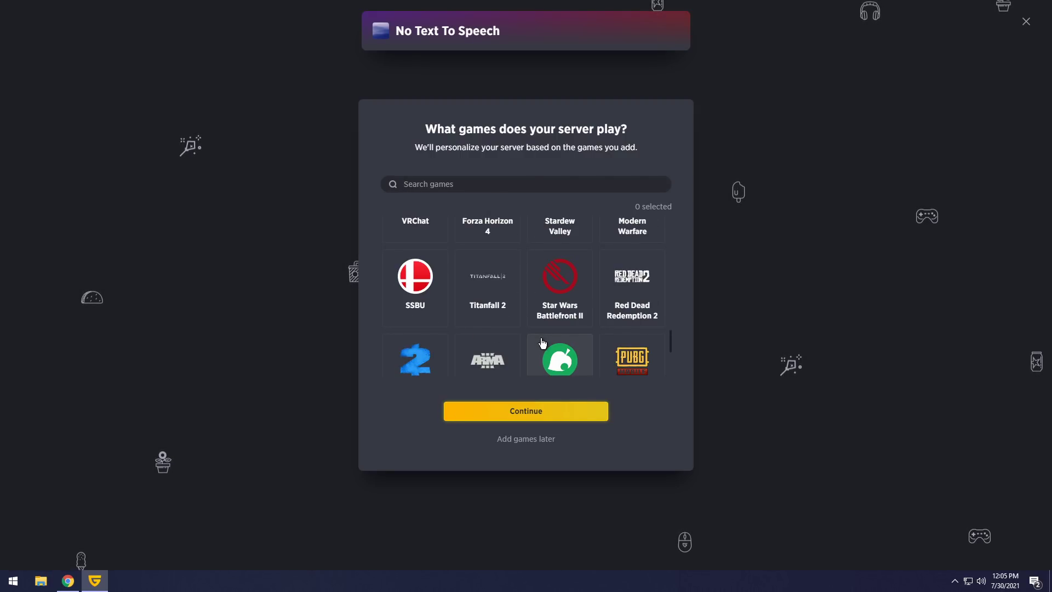
left_click(551, 442)
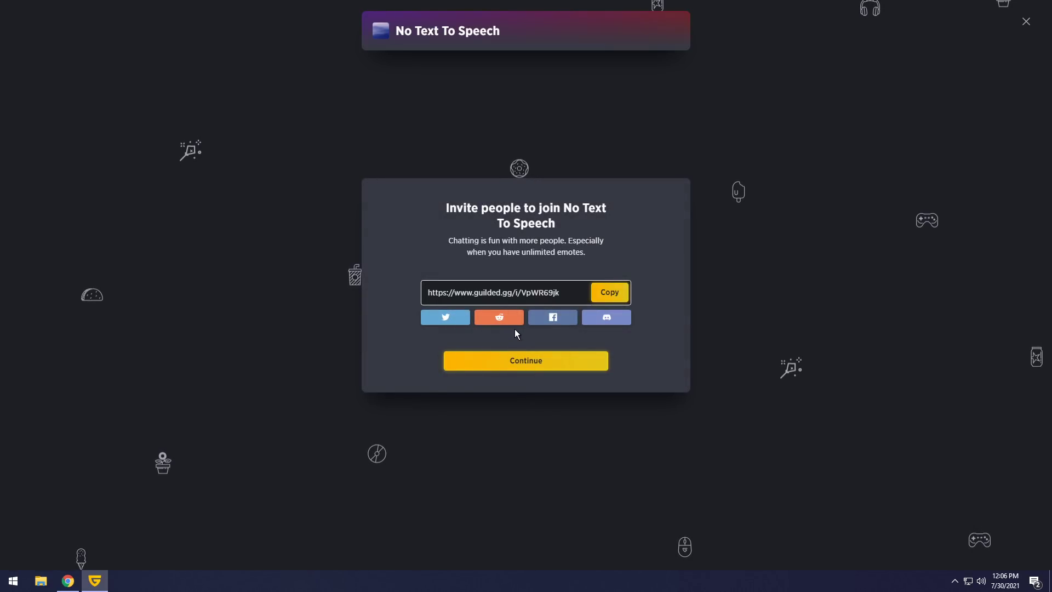
left_click(559, 361)
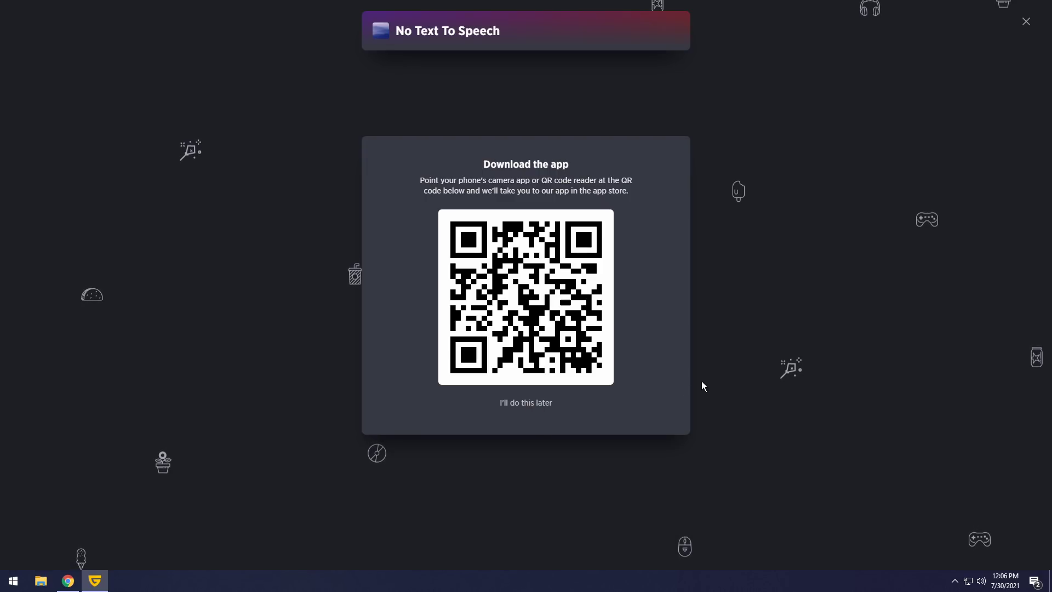
left_click(522, 403)
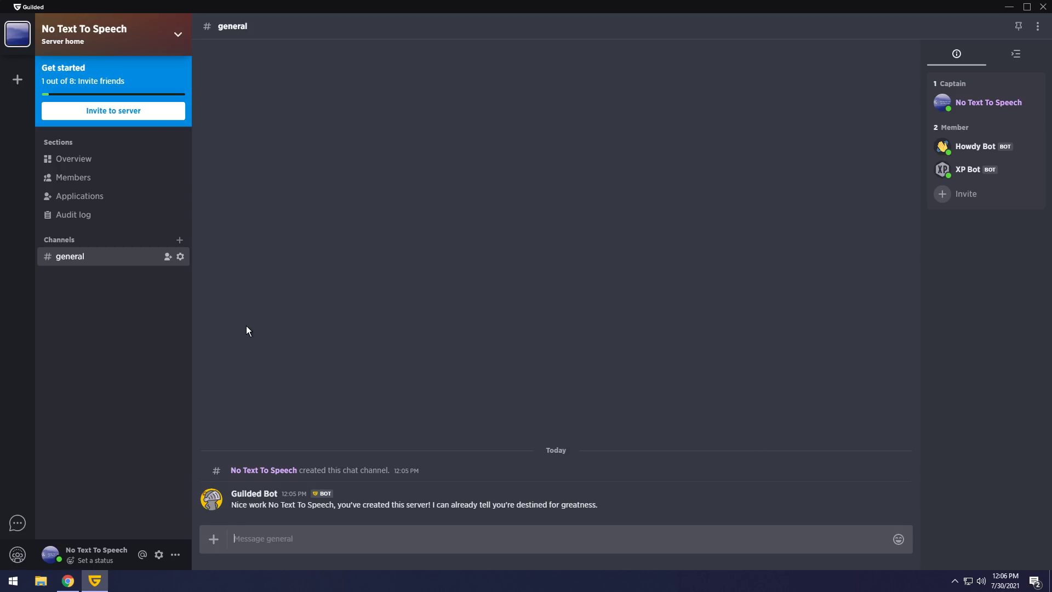
Generate an invite to the server for the invite-friends getting-started task and close it.
left_click(110, 113)
left_click(617, 291)
left_click(649, 215)
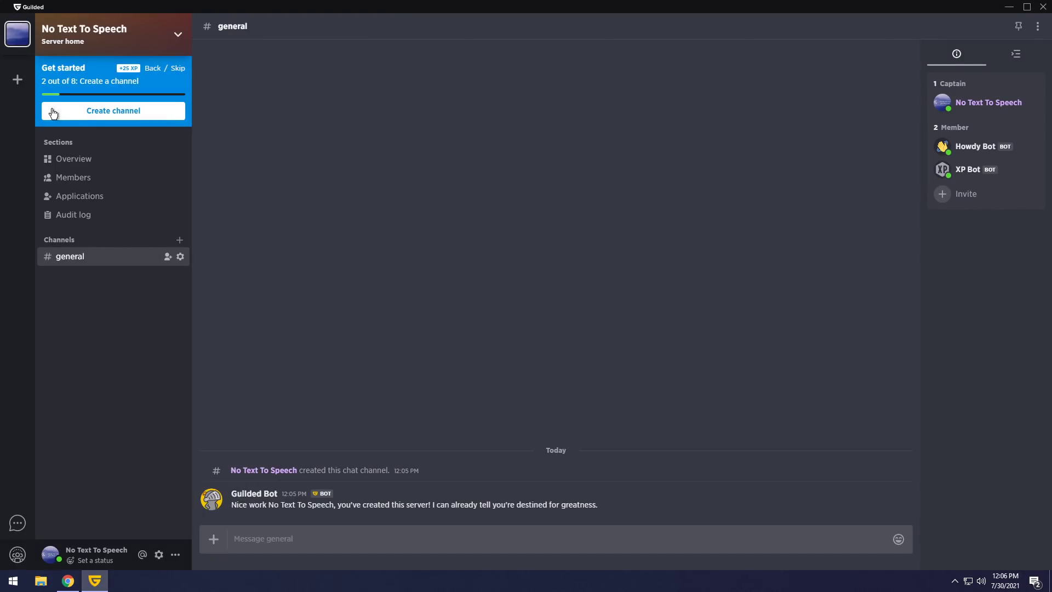
Review the available channel types and create a forum channel named Forums.
left_click(129, 111)
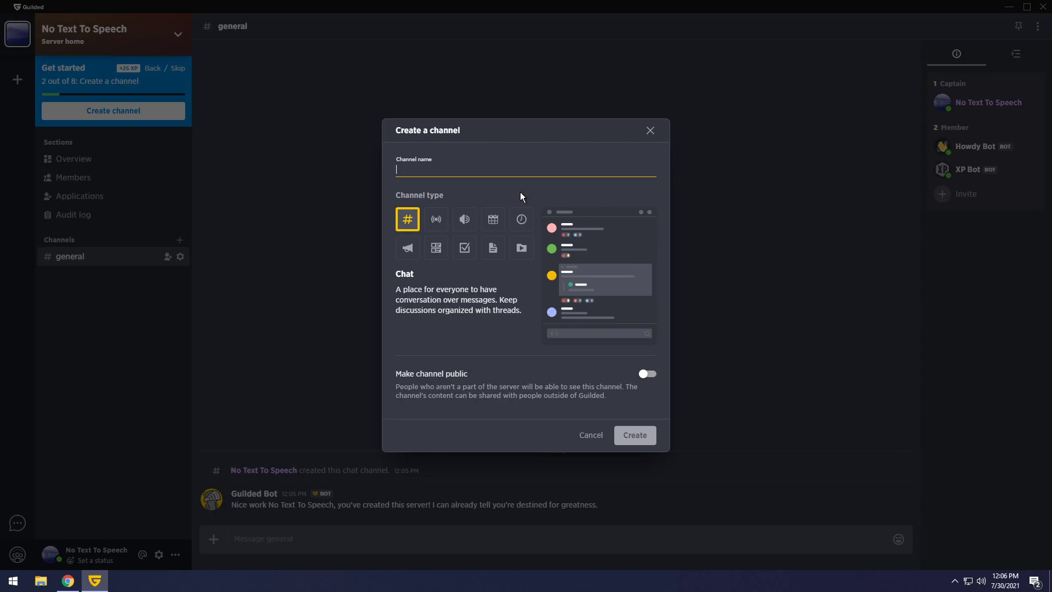
mouse_move(432, 221)
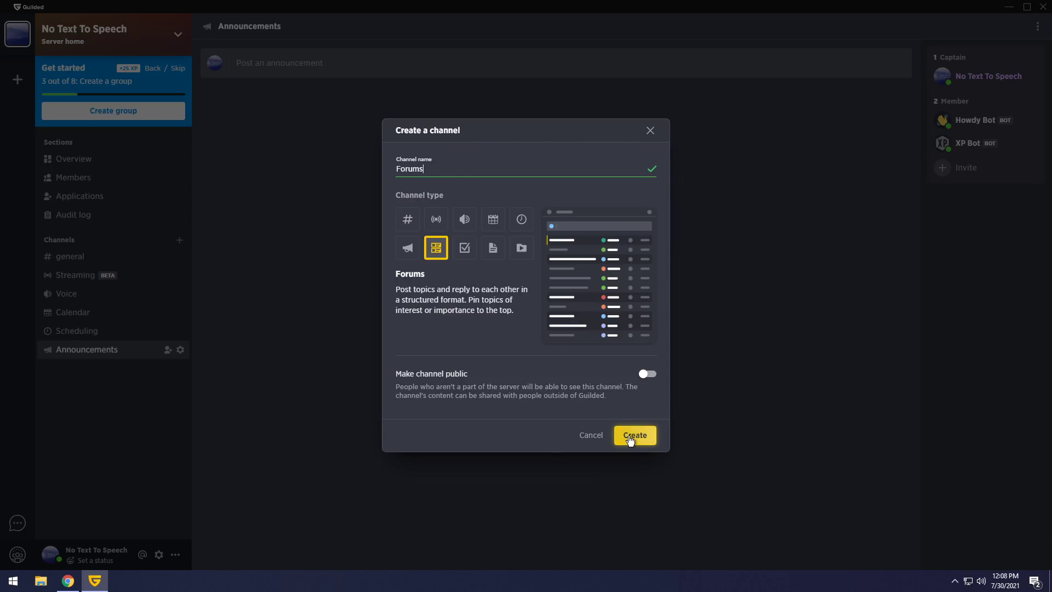
left_click(635, 434)
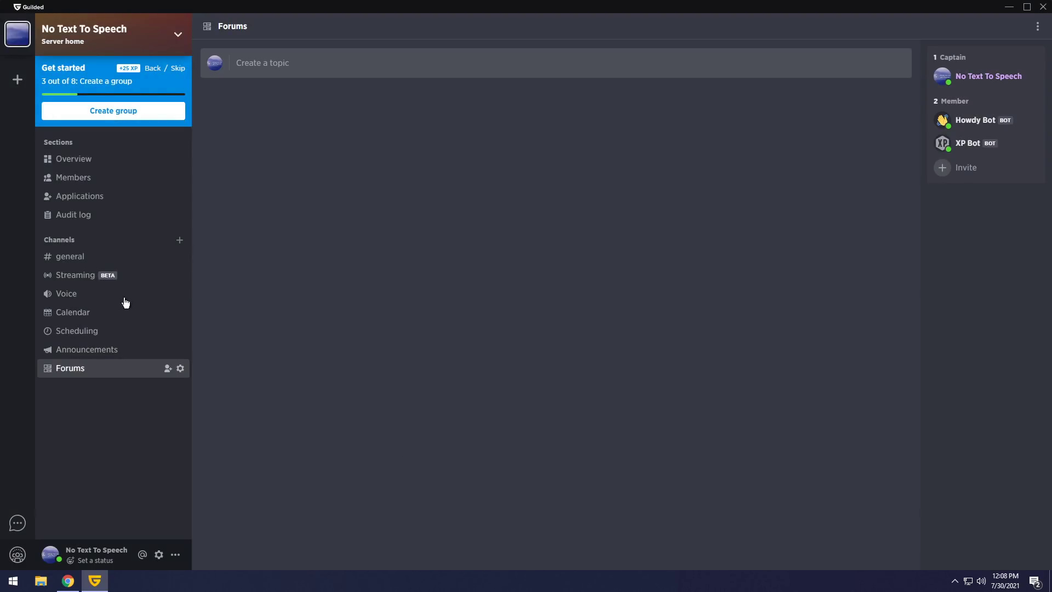
Create a list-type channel named List.
left_click(180, 240)
left_click(465, 247)
left_click(396, 170)
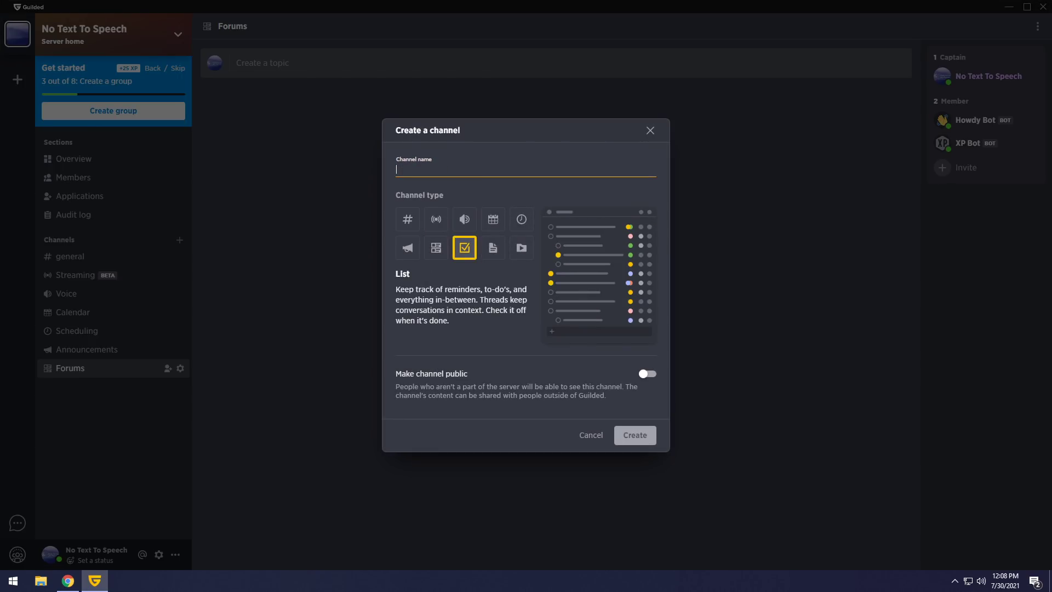
type("List")
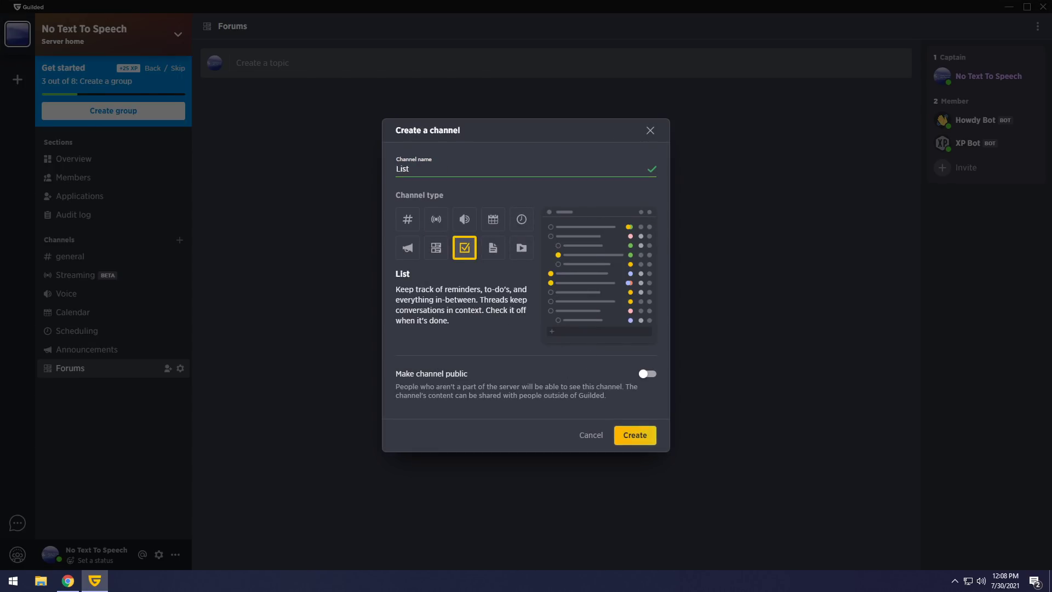
left_click(635, 441)
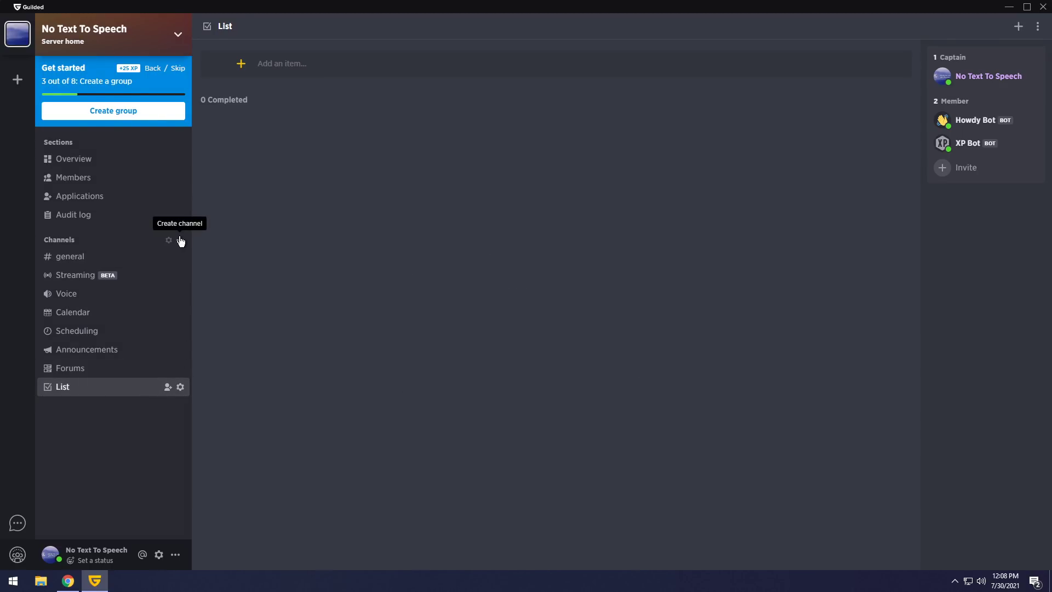
Create a documents channel named Docs.
left_click(180, 240)
left_click(492, 248)
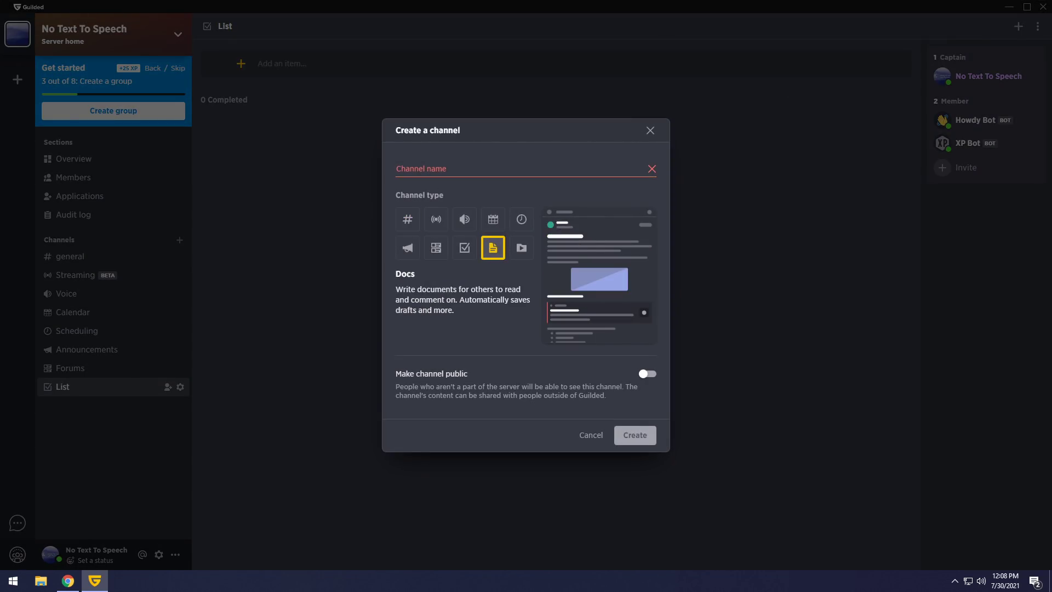
type("Docs")
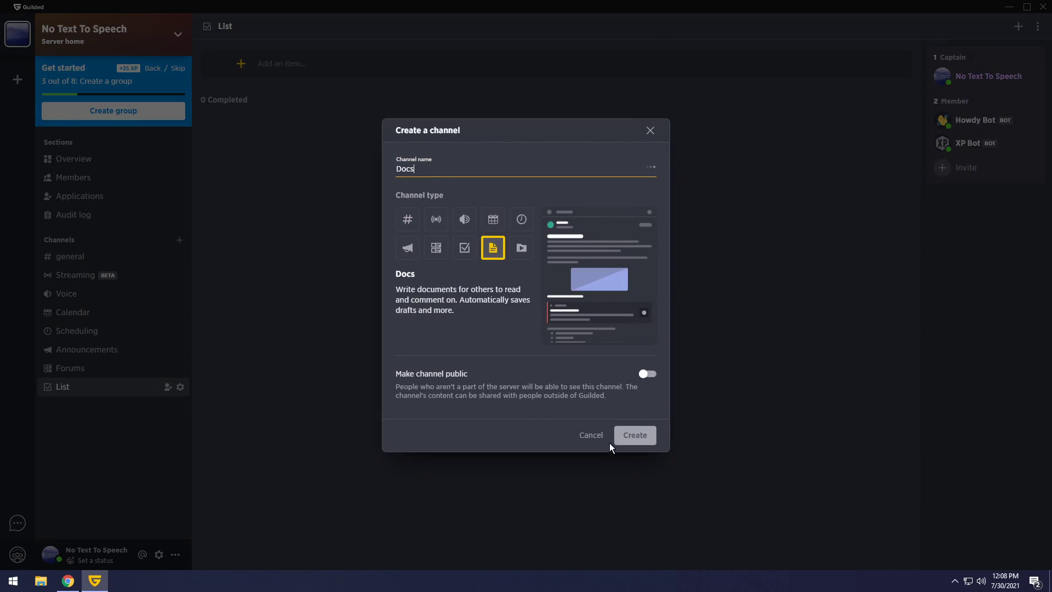
left_click(637, 431)
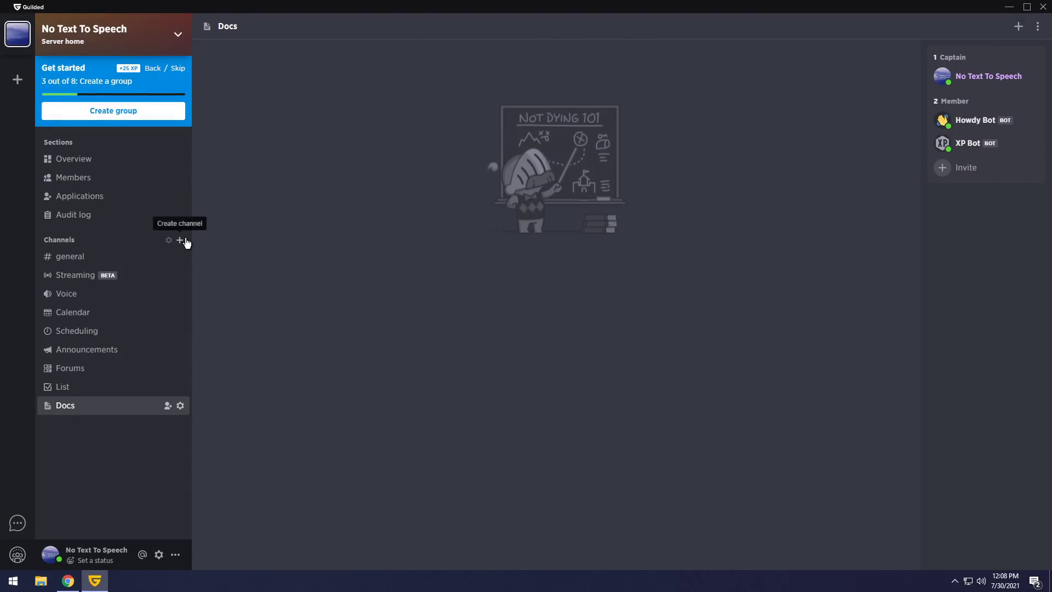
Create a media-type channel named Media.
left_click(179, 240)
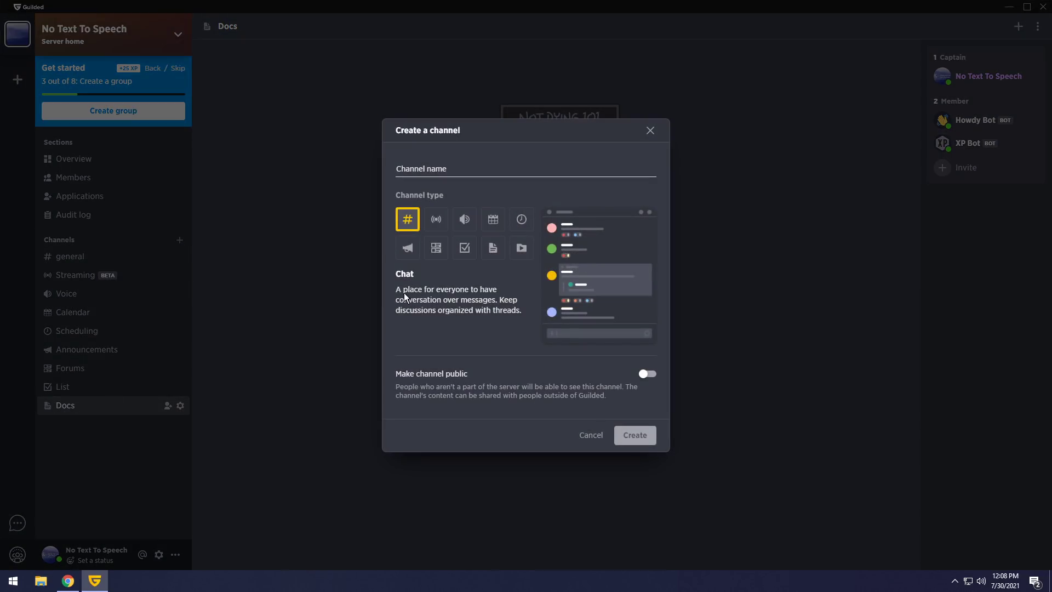
left_click(521, 248)
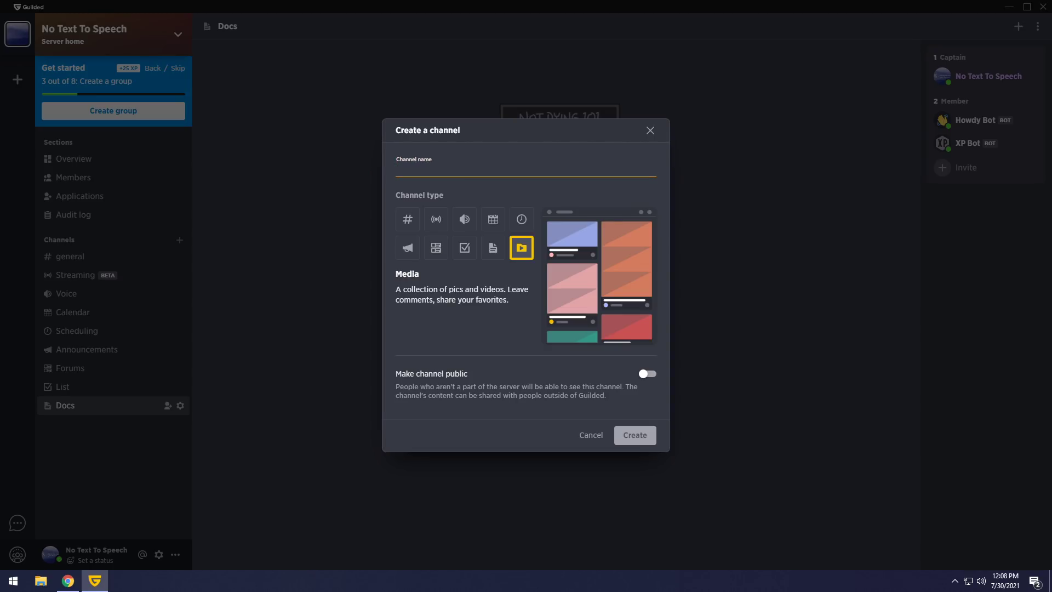
type("Media")
key("Return")
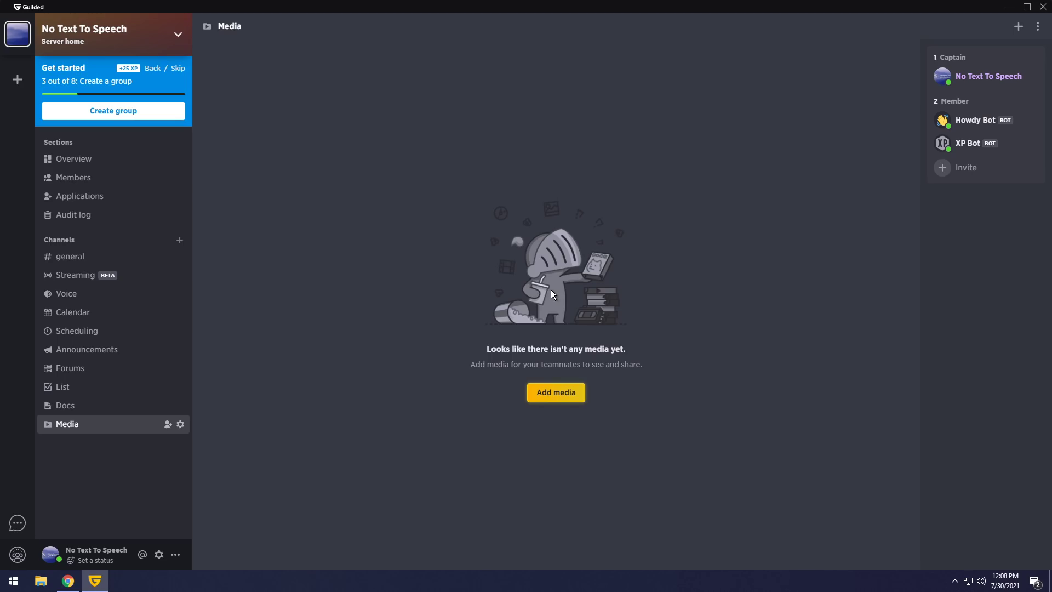
View the server's overview, member list and applications sections.
left_click(86, 163)
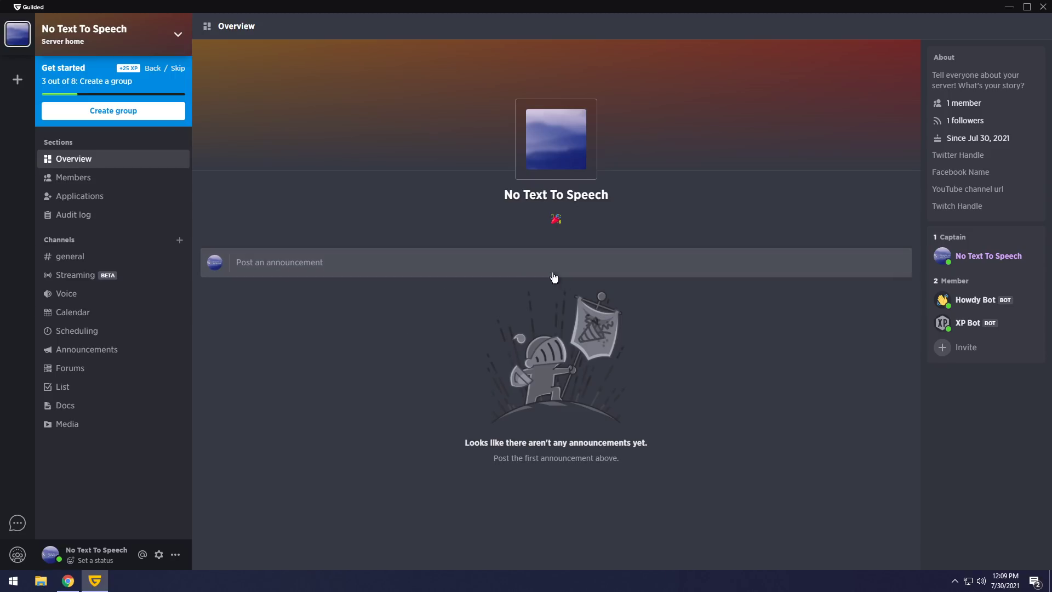
left_click(93, 179)
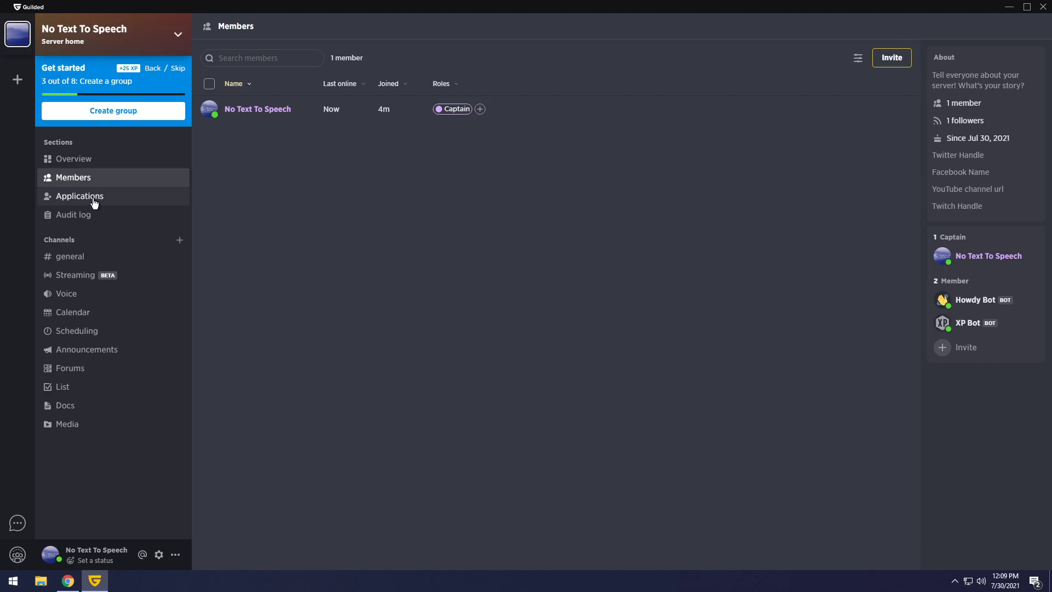
left_click(101, 195)
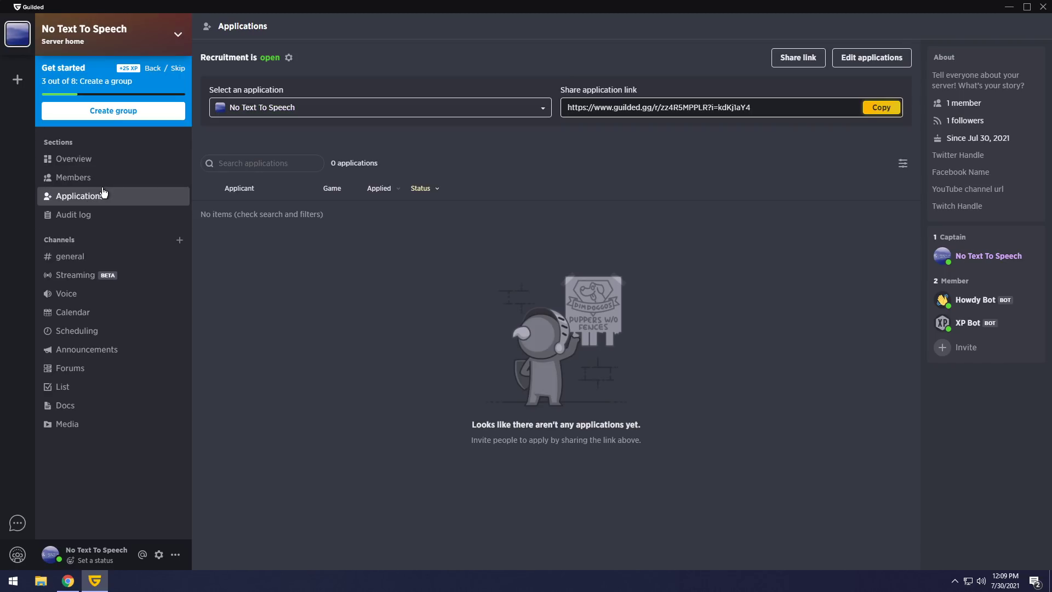
Look at the answer types in the server's application form, try adding two short-answer questions, and leave the editor.
left_click(847, 59)
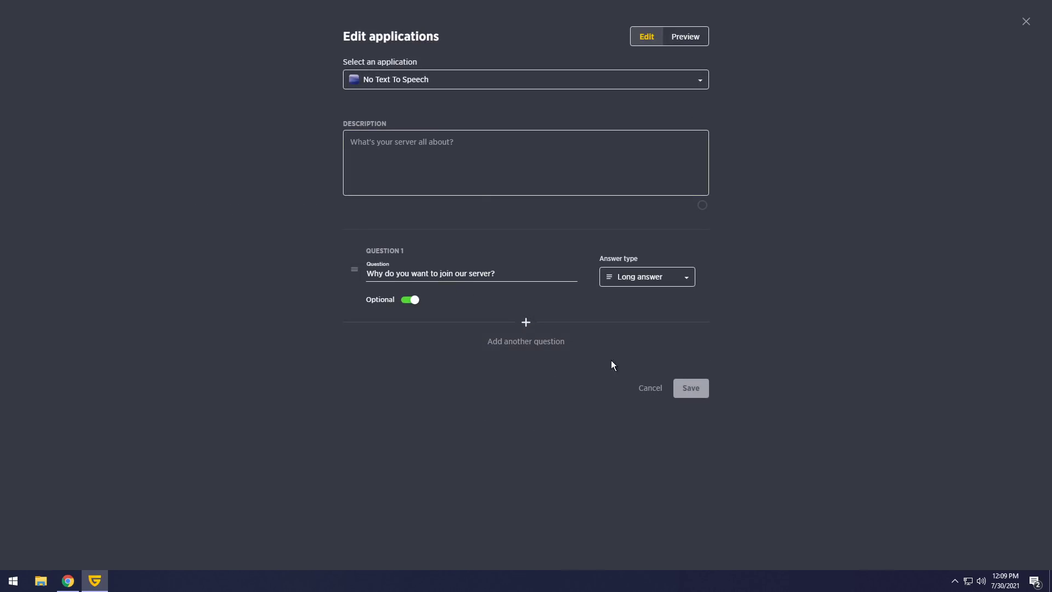
left_click(638, 281)
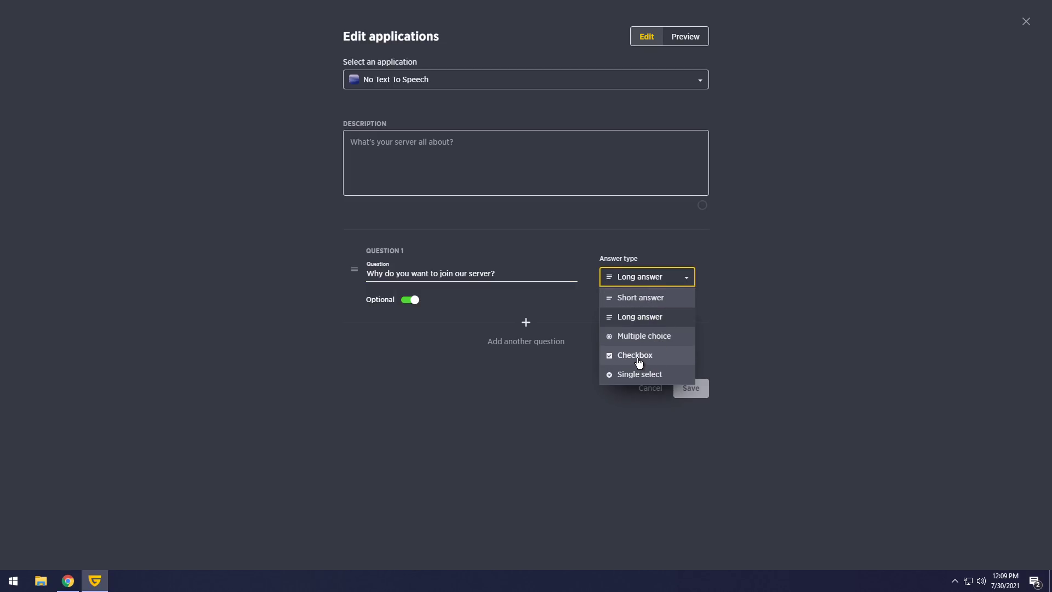
left_click(553, 345)
left_click(522, 343)
left_click(498, 436)
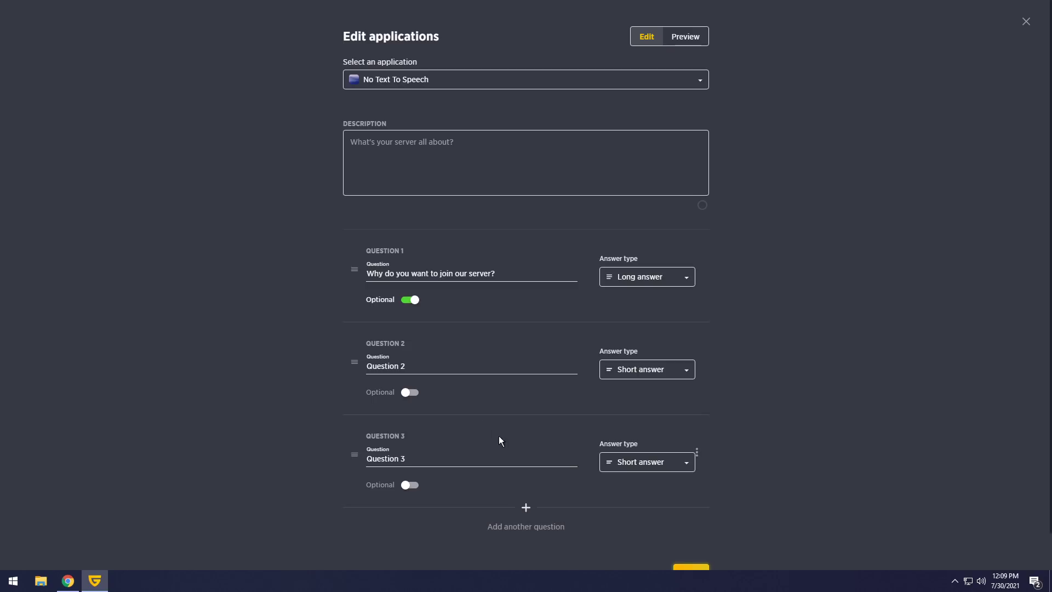
scroll(715, 504, "down", 1)
scroll(621, 364, "up", 1)
key("Escape")
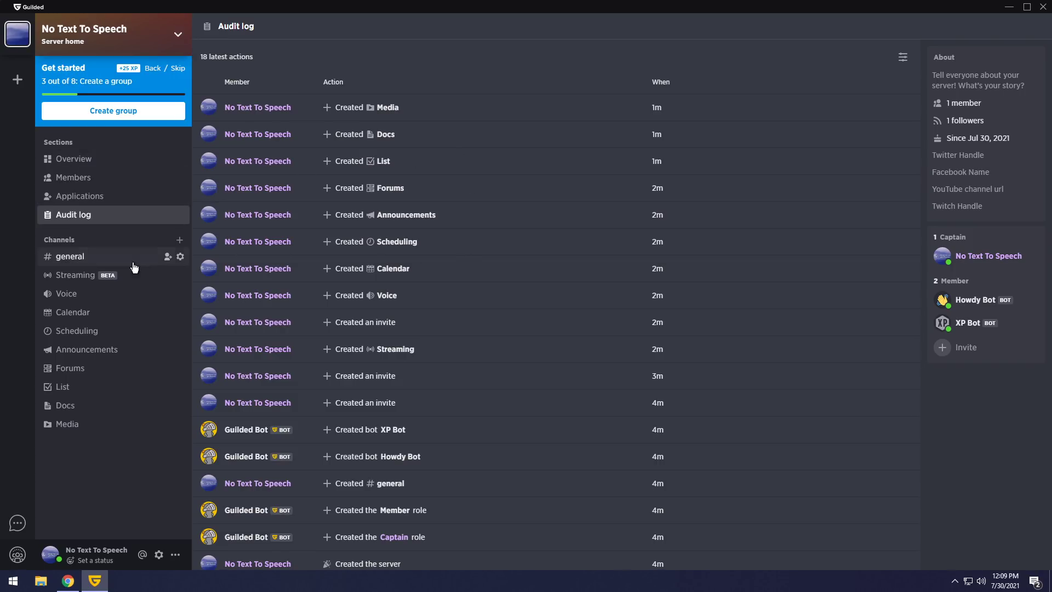
Review the latest actions in the server's audit log and open the general channel.
scroll(422, 273, "down", 1)
scroll(422, 271, "down", 2)
scroll(421, 271, "up", 3)
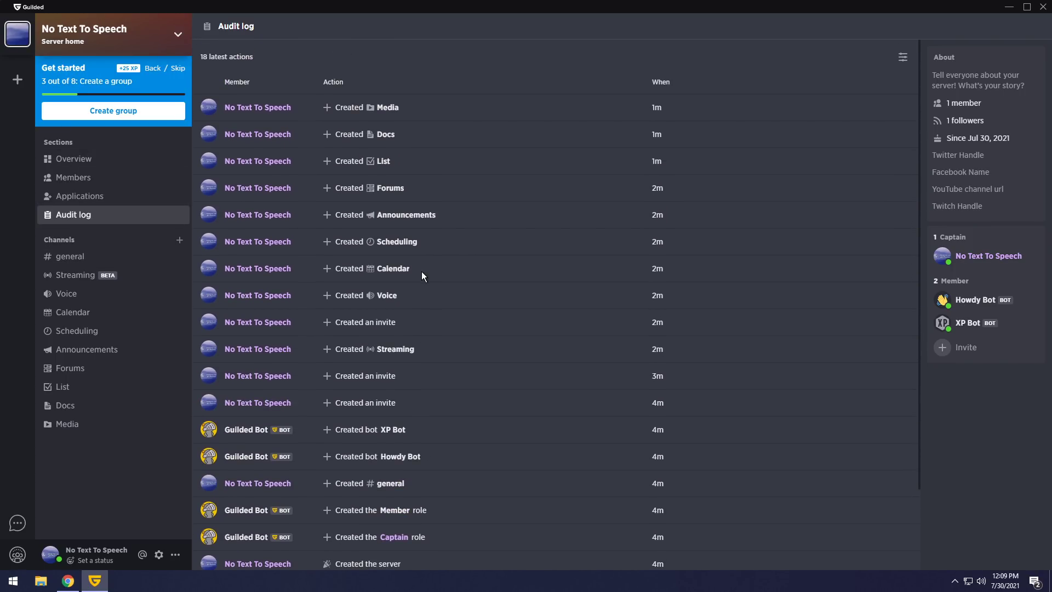
right_click(108, 224)
left_click(81, 263)
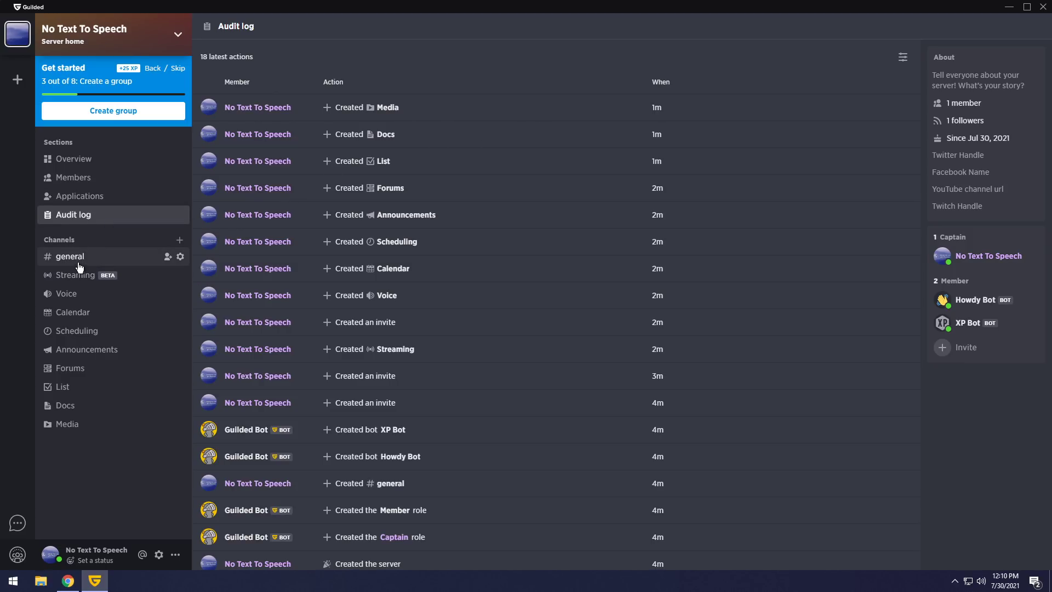
left_click(80, 265)
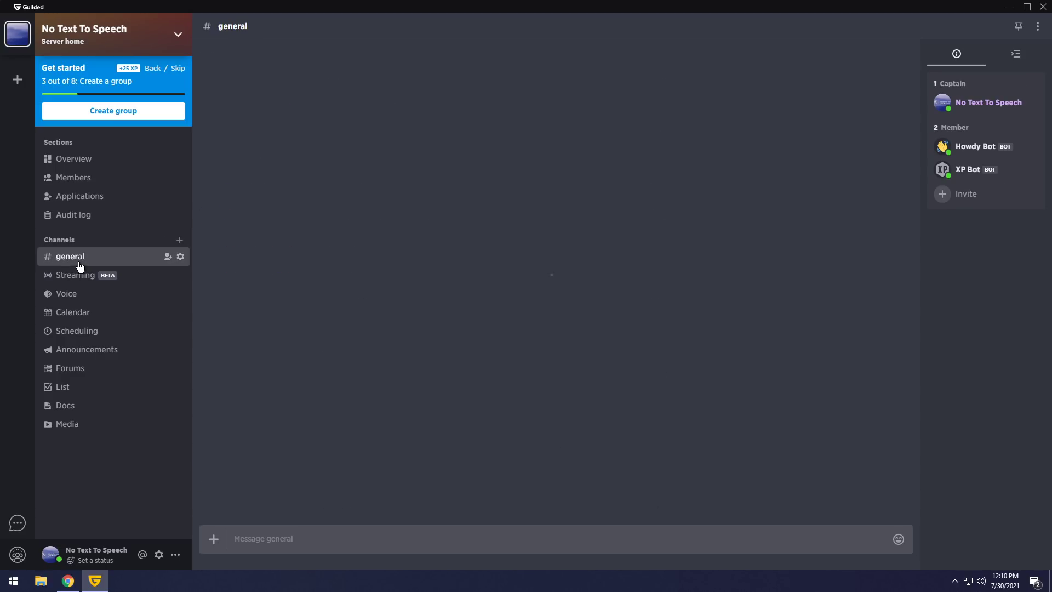
Share the entire screen in the Streaming channel at 1080p and 60 frames per second, and end the stream.
left_click(112, 285)
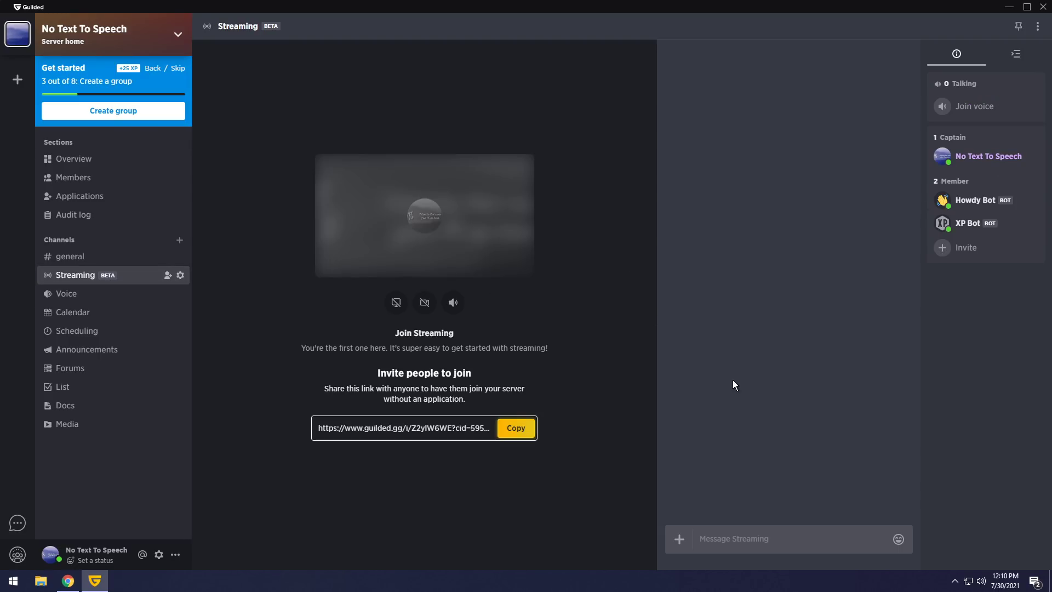
left_click(396, 303)
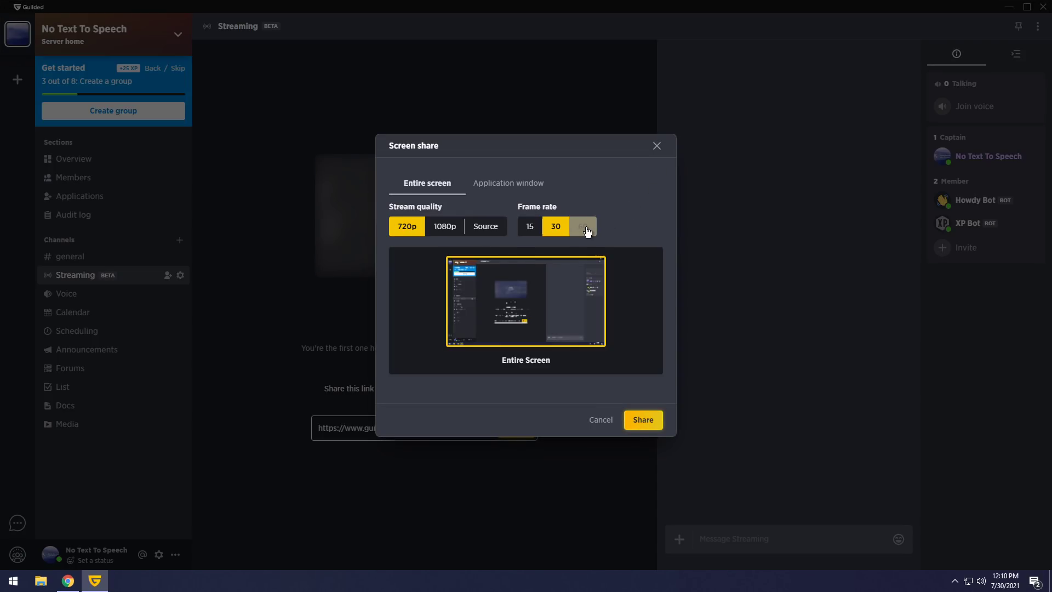
left_click(455, 227)
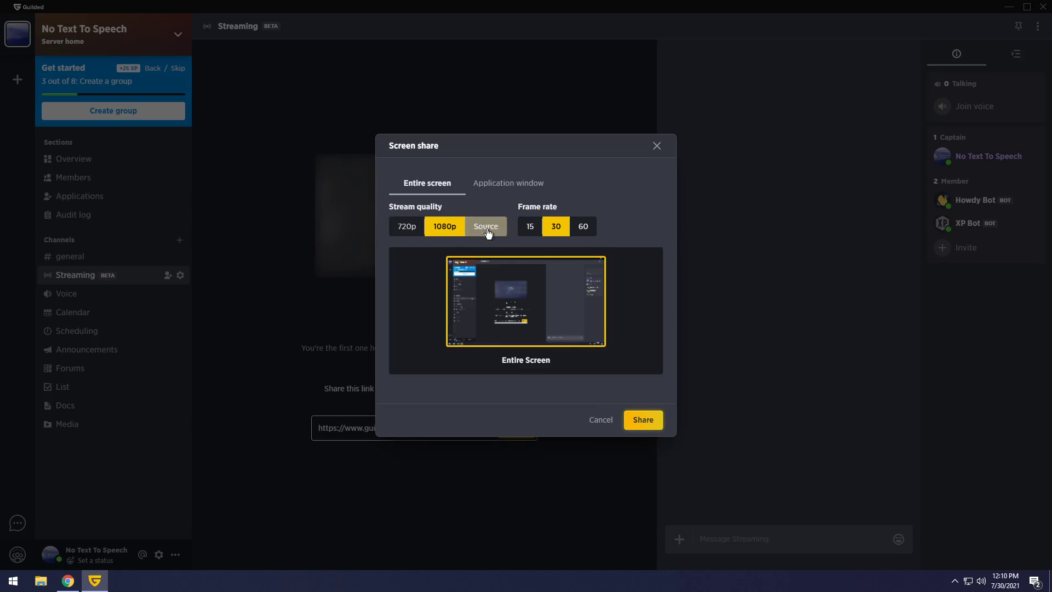
left_click(579, 227)
left_click(635, 422)
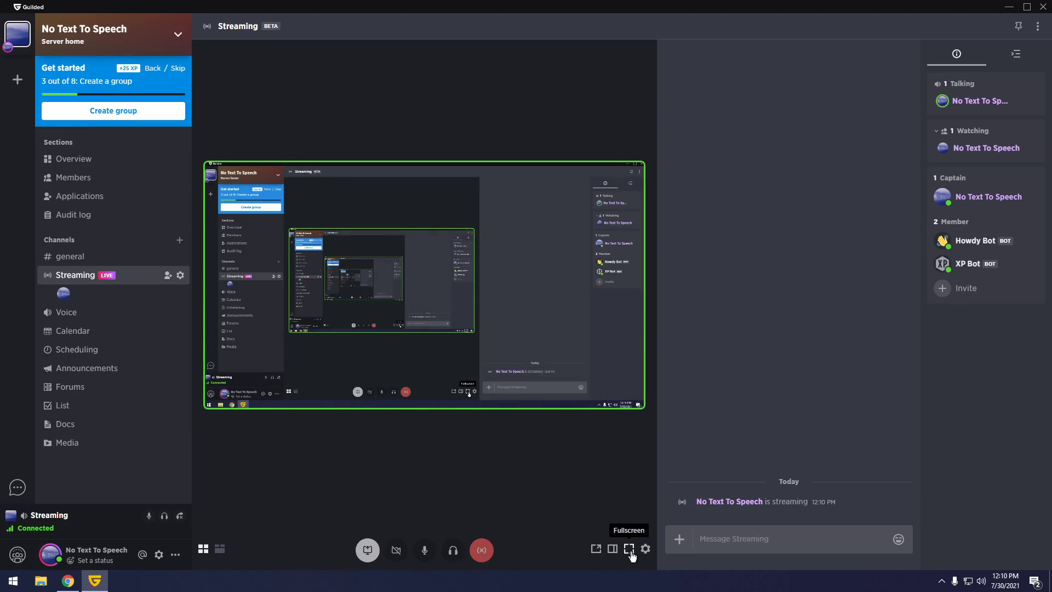
left_click(482, 550)
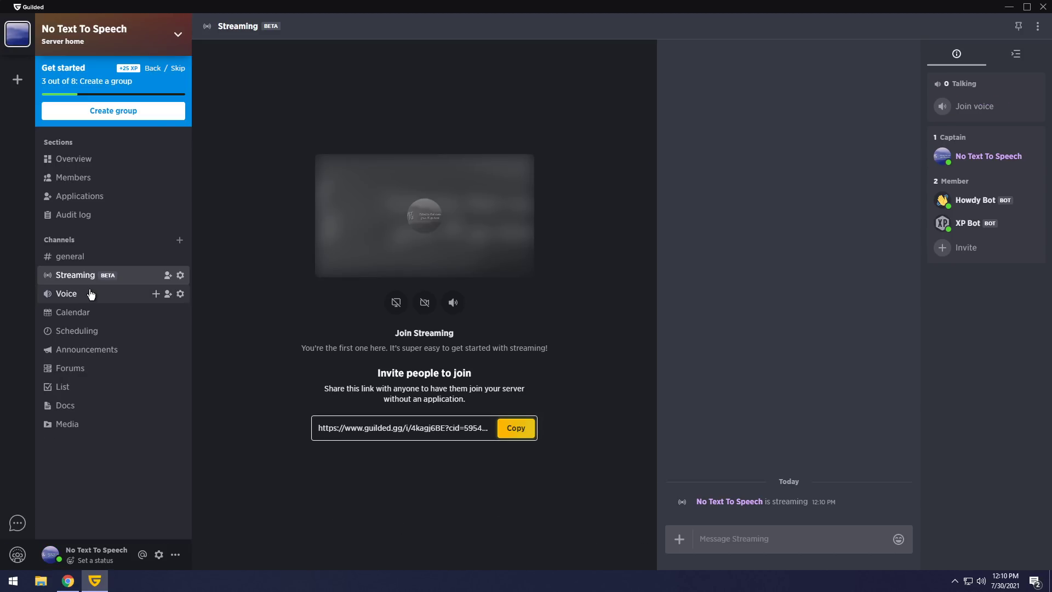
Open the Voice channel, join the last voice room in the list, and move to the voice lobby.
left_click(125, 297)
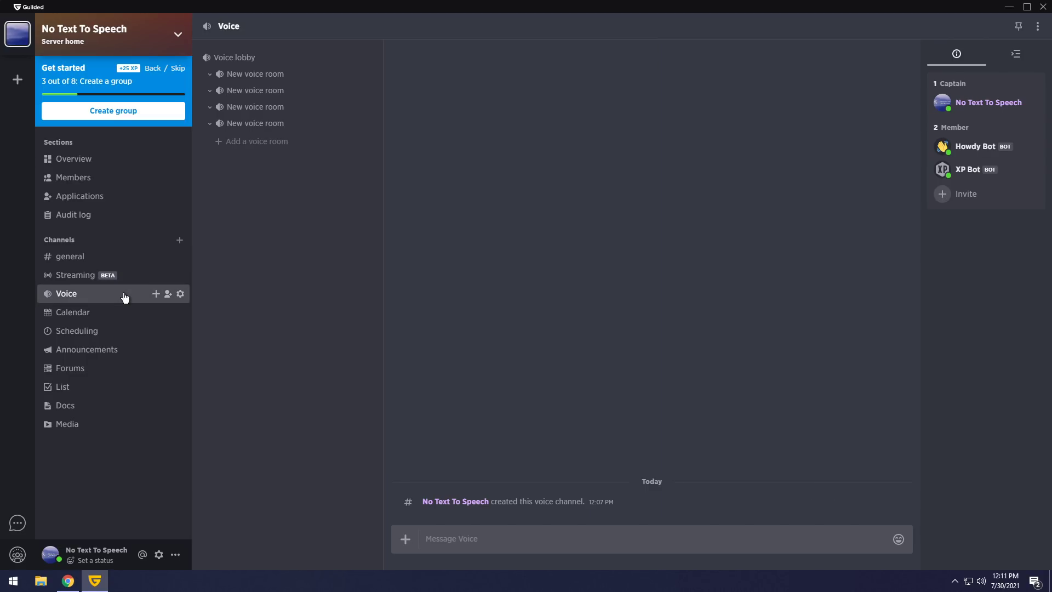
left_click(245, 125)
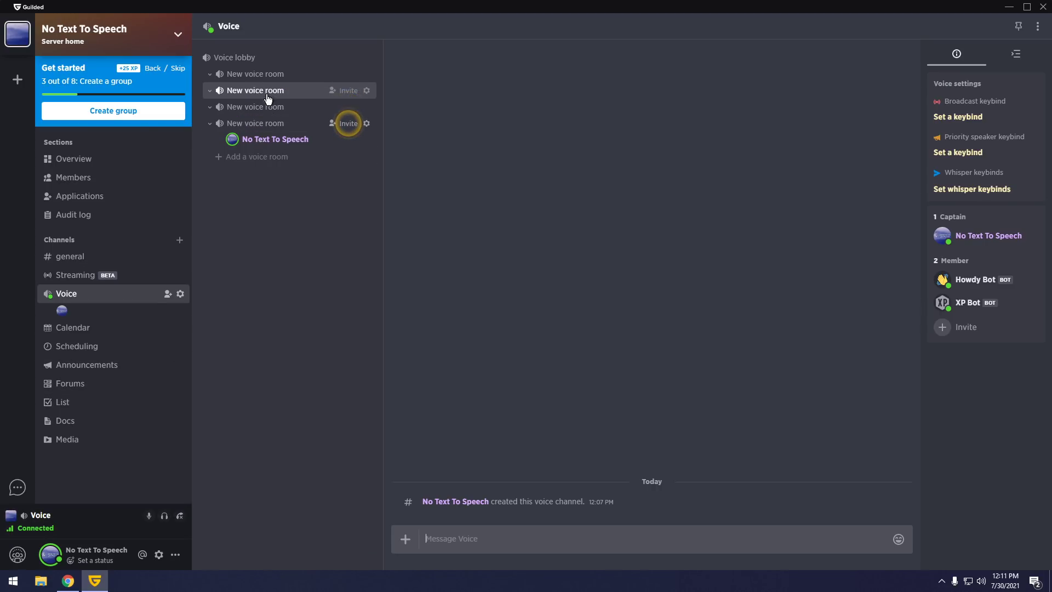
left_click(232, 57)
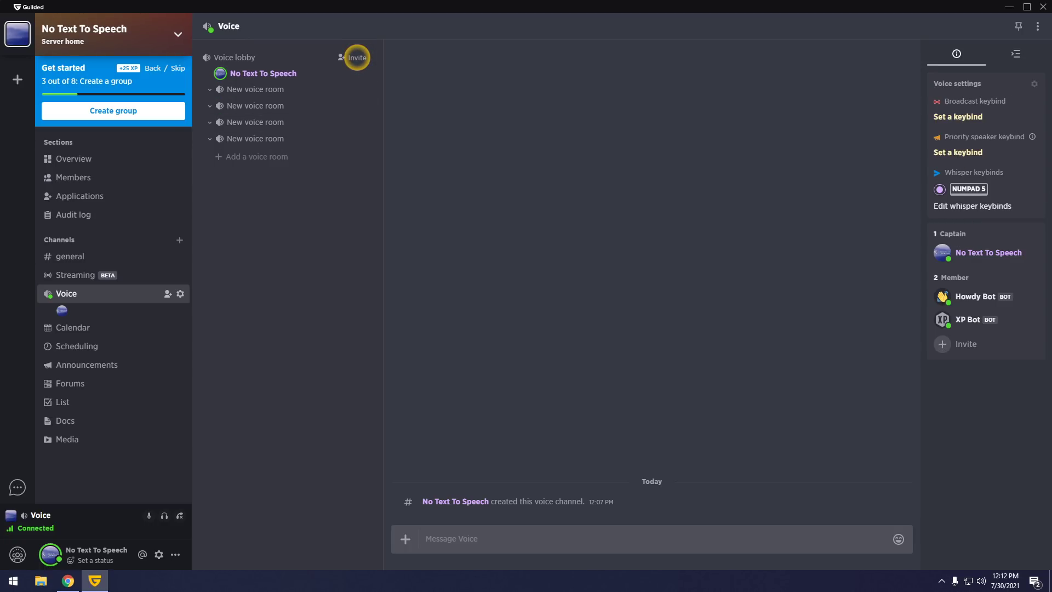
Examine the priority speaker, broadcast and whisper keybind settings and test the Numpad 5 whisper keybind.
mouse_move(1032, 138)
mouse_move(1013, 101)
mouse_move(1011, 173)
key("KP_5")
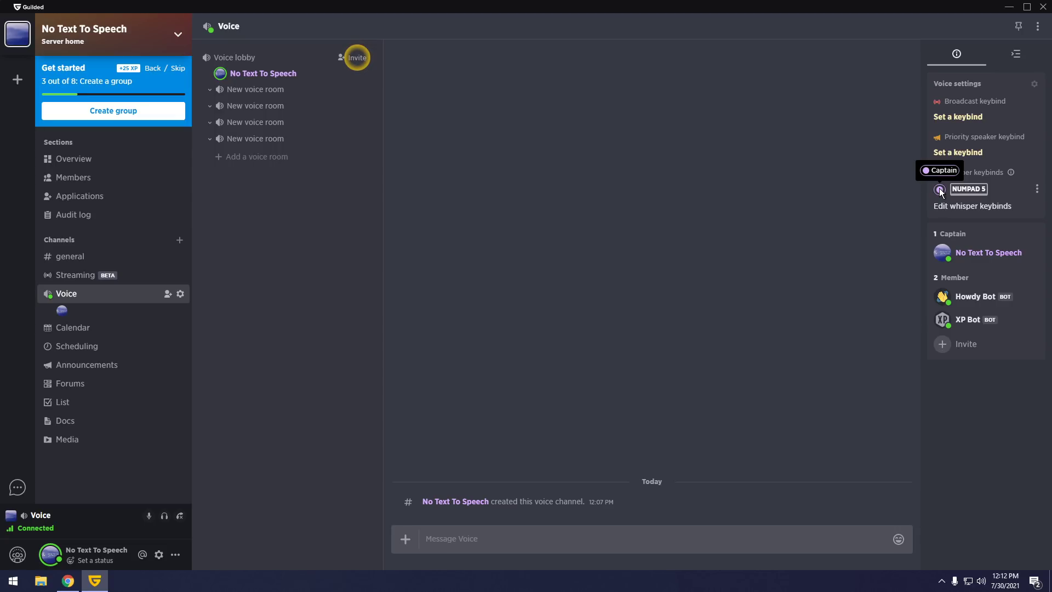
key("KP_5")
View the Voice channel's active and archived threads, and disconnect from the voice channel.
left_click(1016, 53)
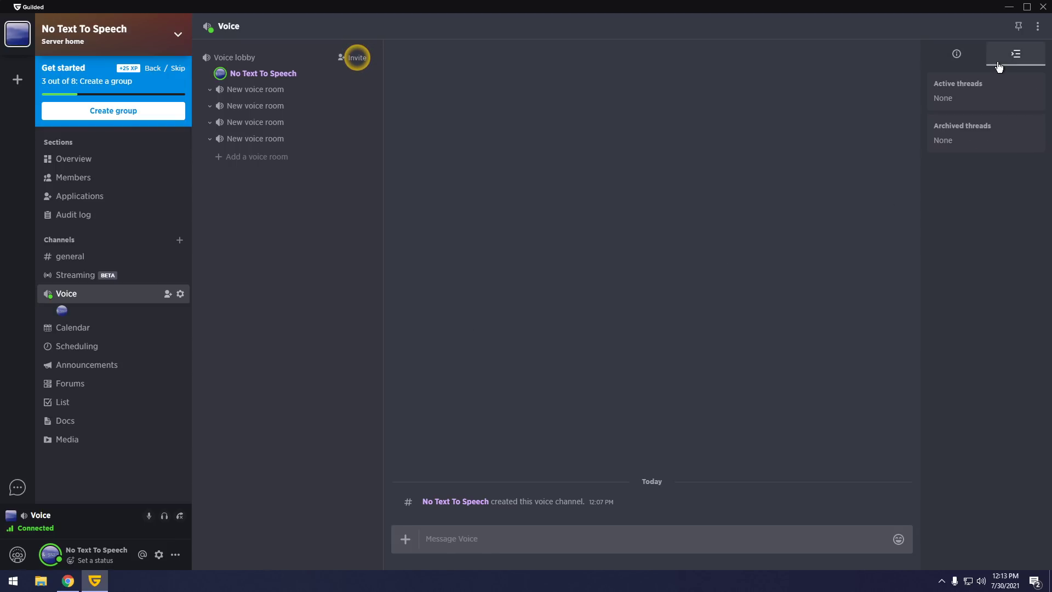
left_click(957, 54)
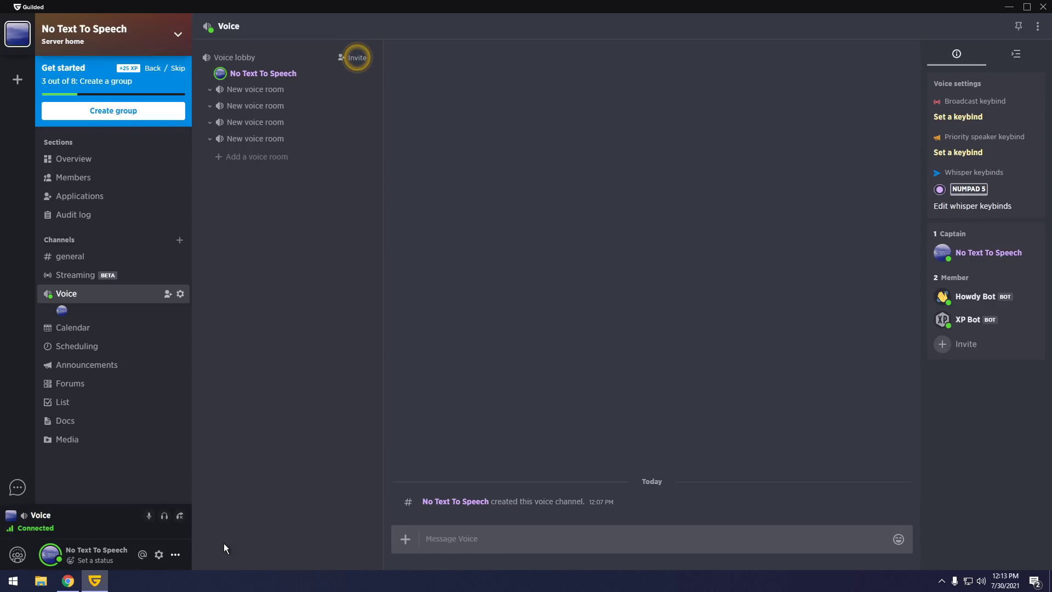
left_click(181, 516)
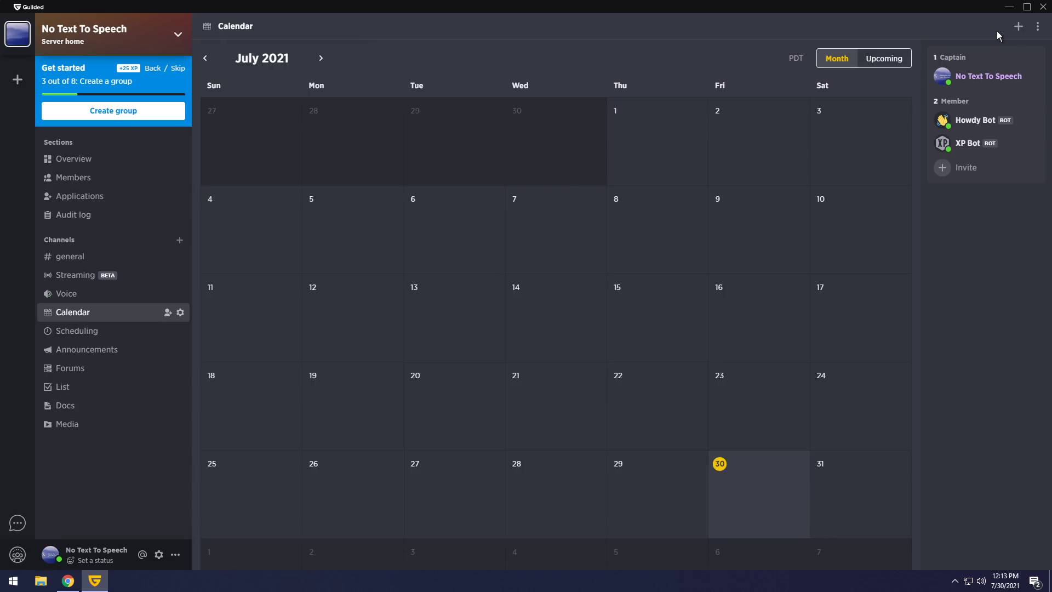
Look through the basic and advanced options for a new event in the Calendar channel, and cancel its creation.
left_click(1018, 26)
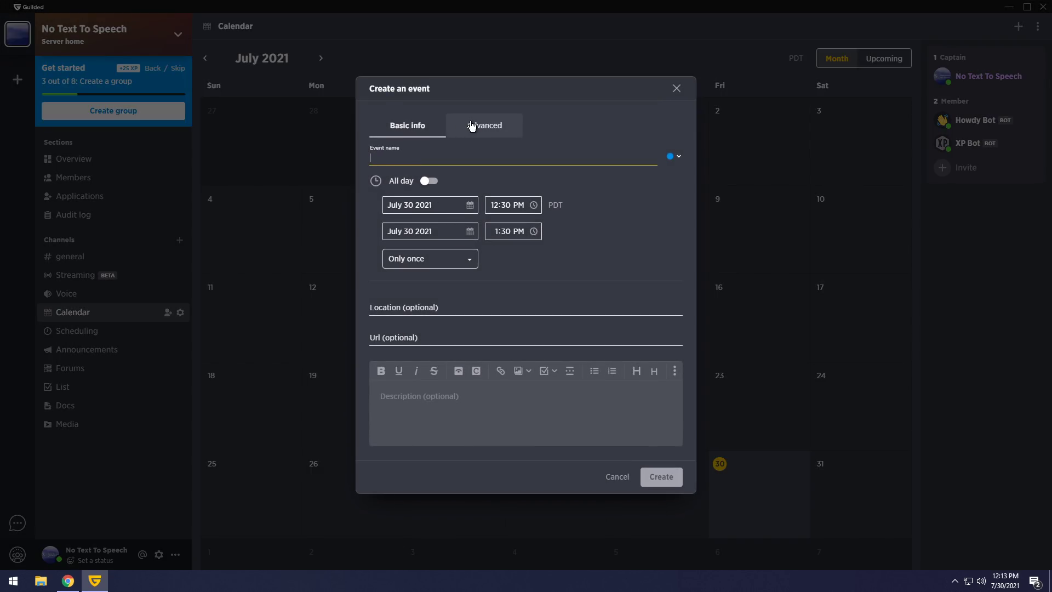
left_click(477, 126)
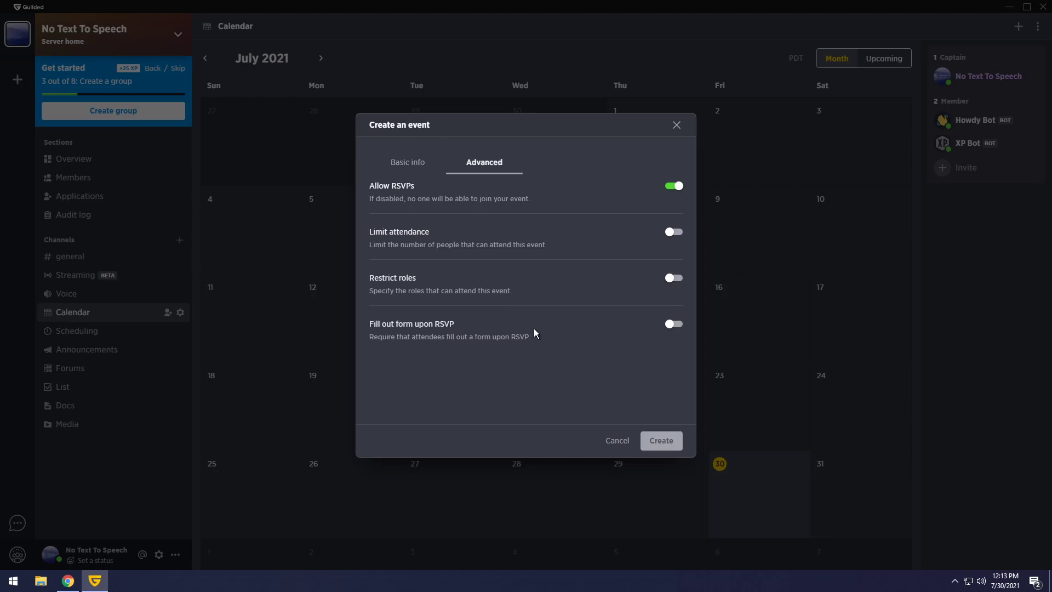
left_click(620, 443)
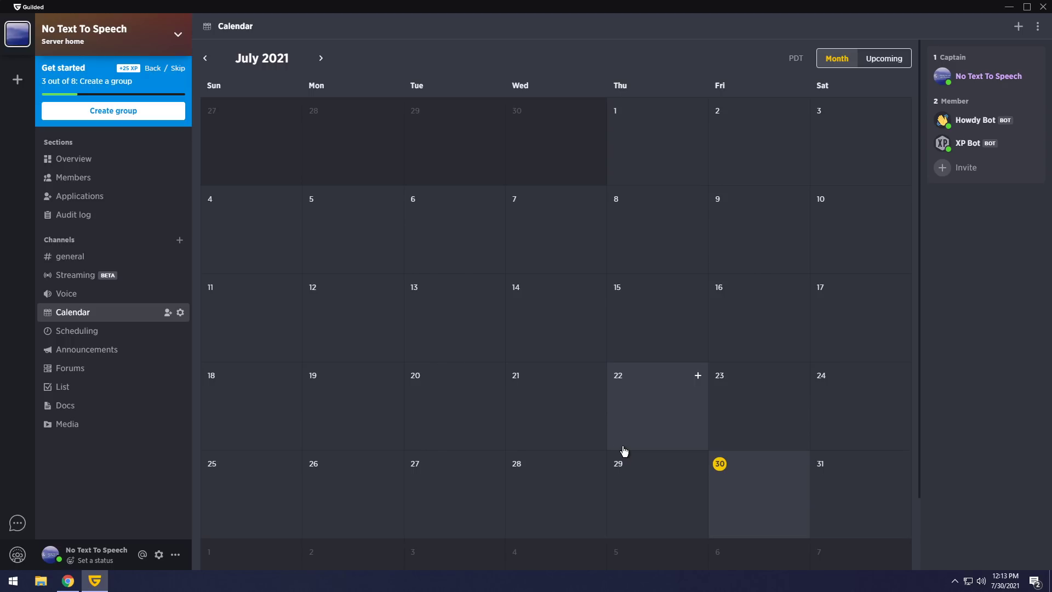
Try marking availability for today from 11:00am to about 8:30pm in the Scheduling channel, and remove it.
left_click(66, 331)
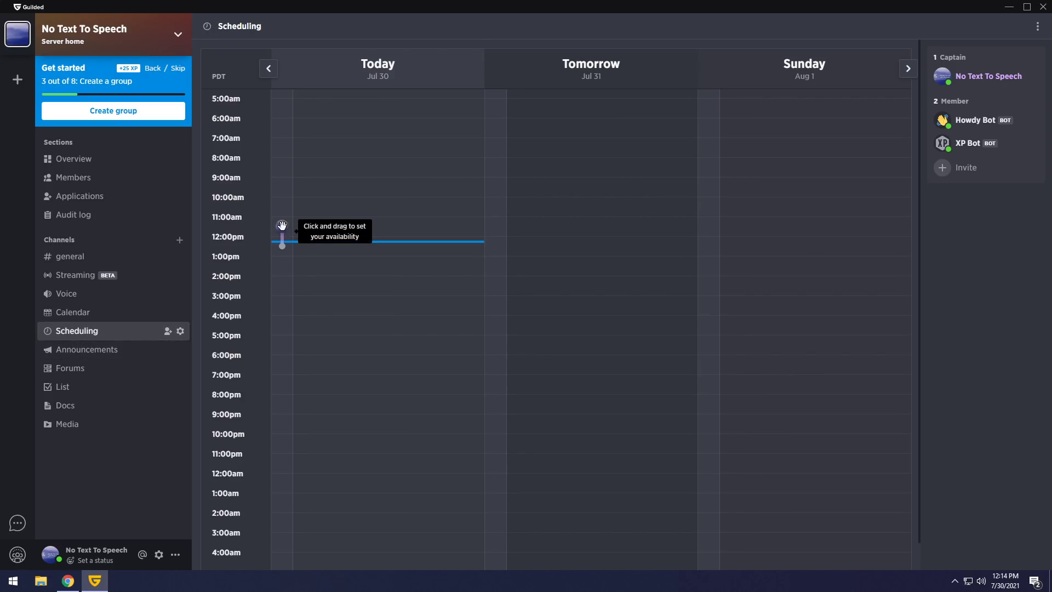
left_click_drag(282, 218, 286, 405)
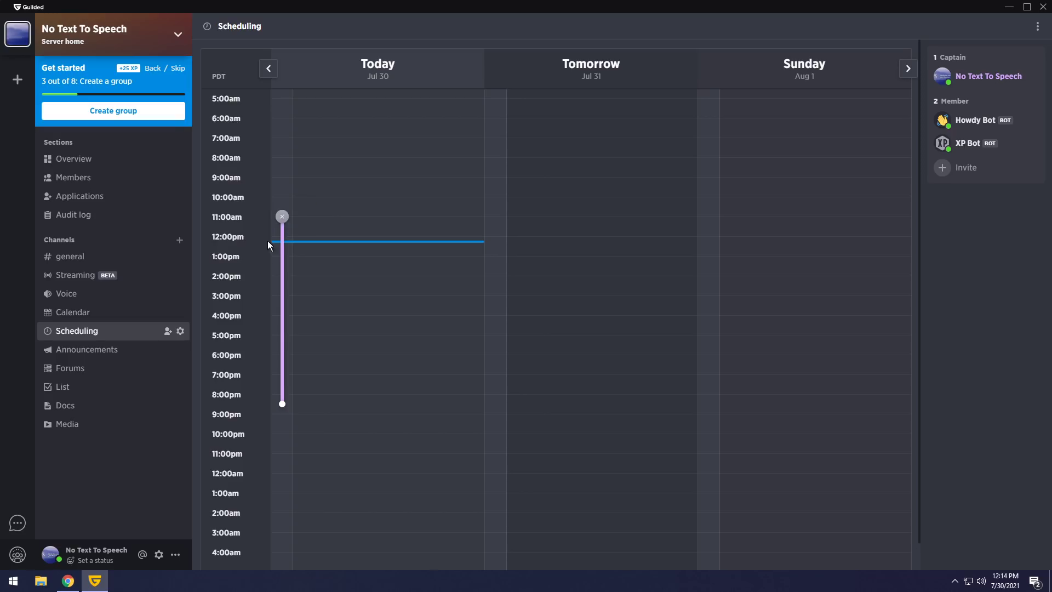
mouse_move(297, 333)
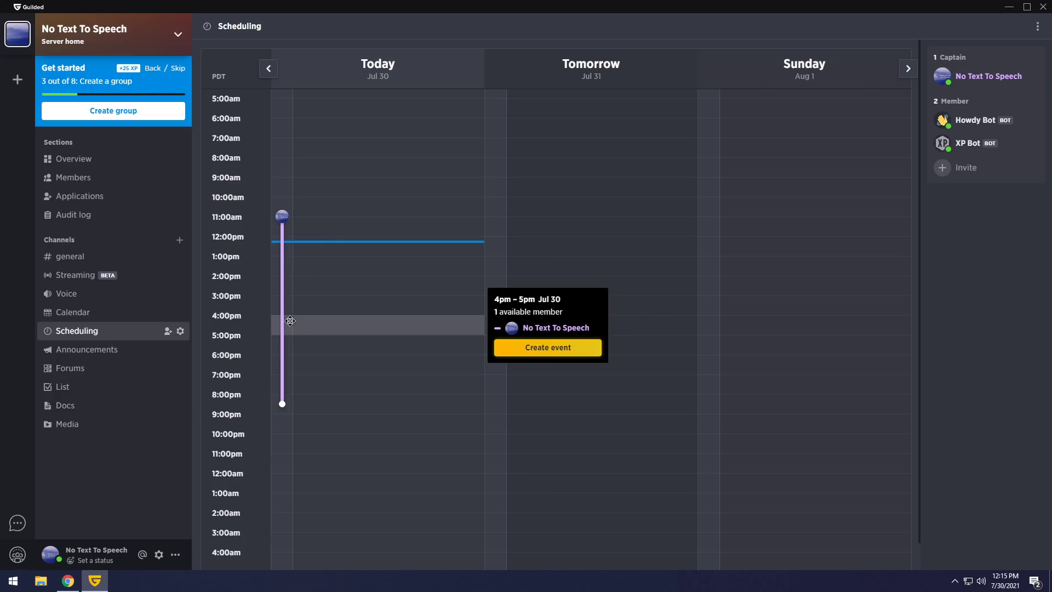
left_click(281, 216)
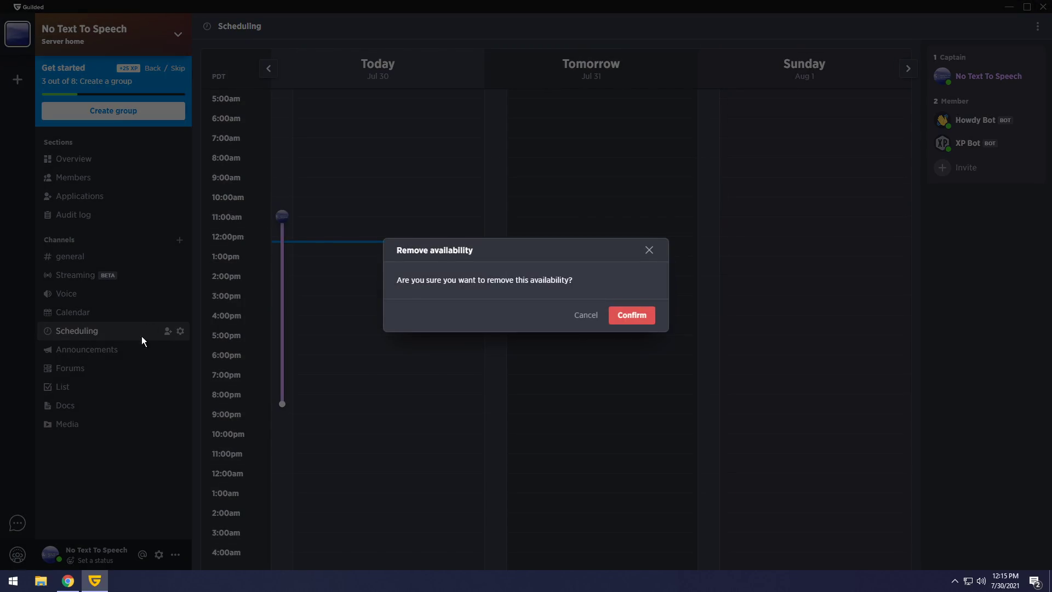
left_click(645, 320)
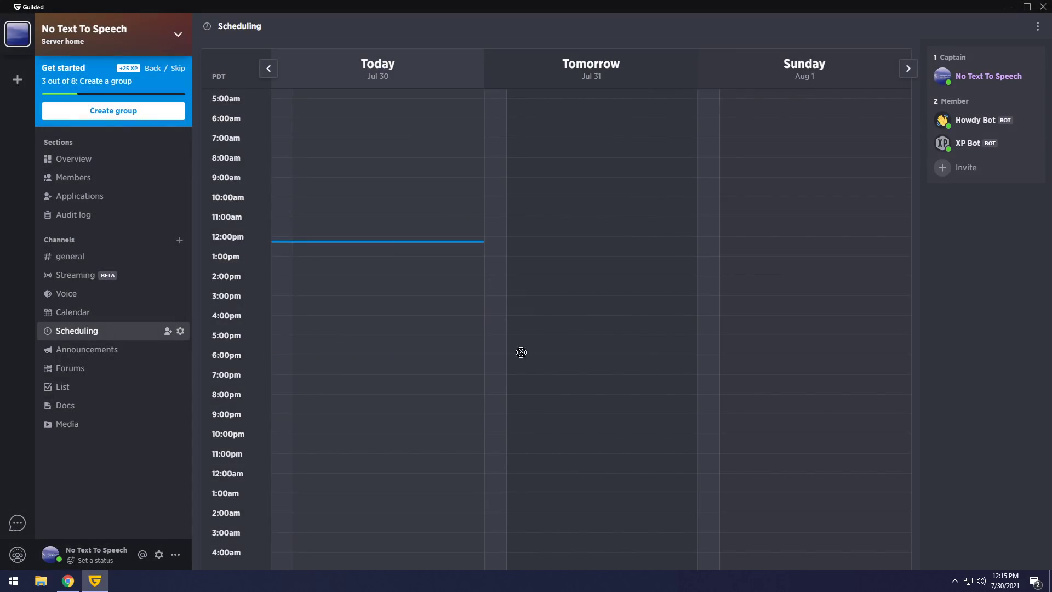
View the Announcements channel and create a Forums topic titled "HELP ME PLEASE" with the text "HELP WITH DISCORD".
left_click(106, 353)
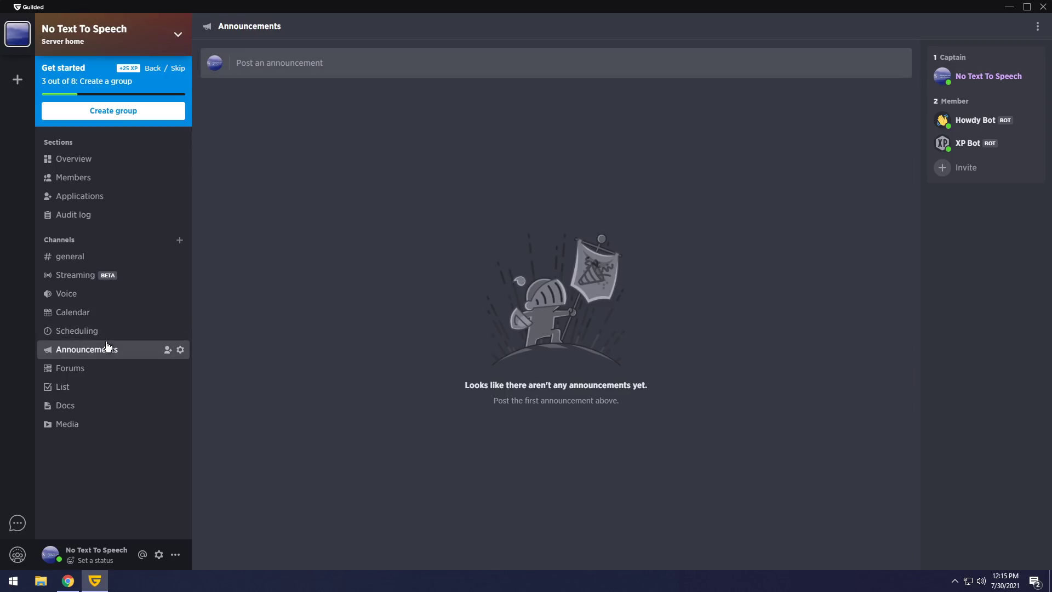
left_click(62, 373)
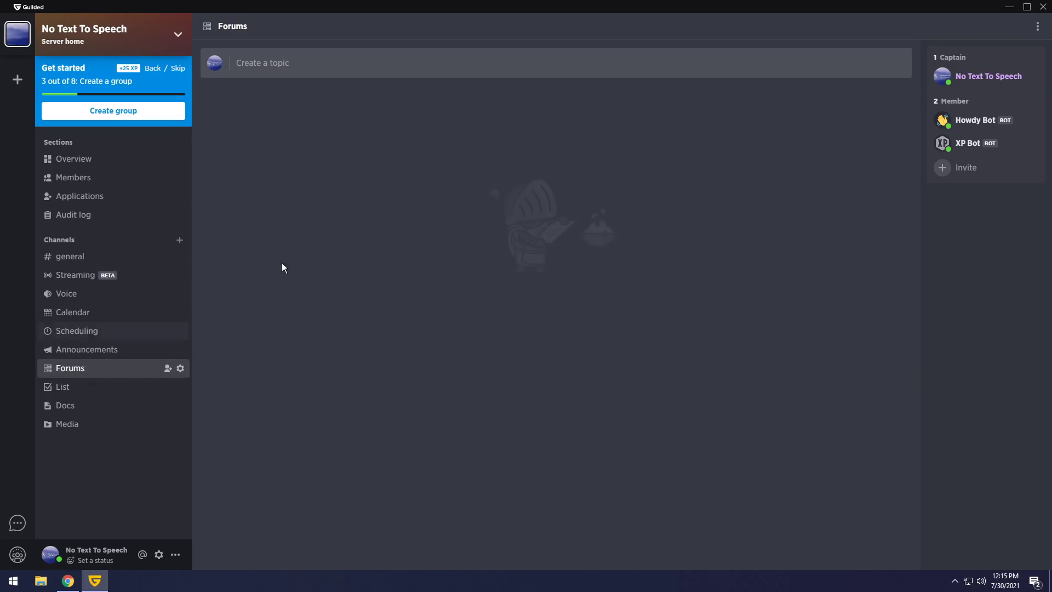
left_click(323, 70)
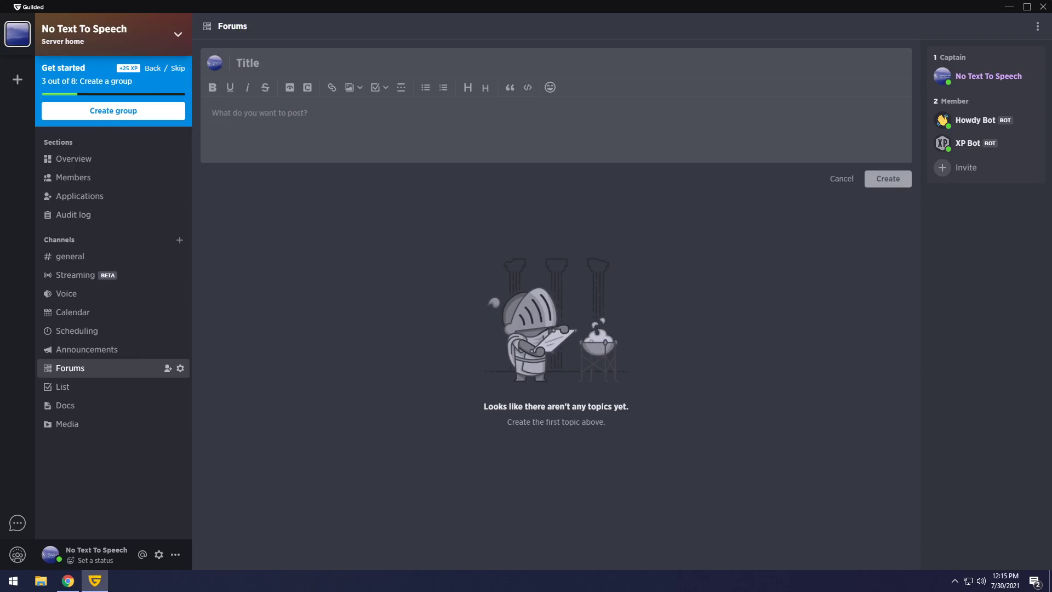
type("HELP ME PLEASE")
left_click(211, 113)
type("H")
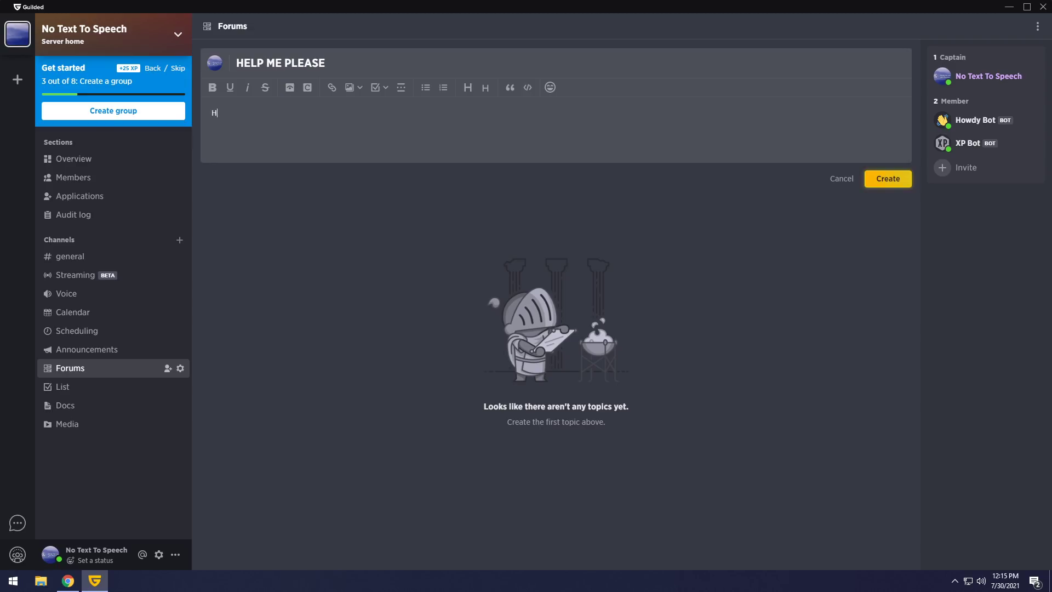
type("ELP WITH DISCORD")
left_click(886, 181)
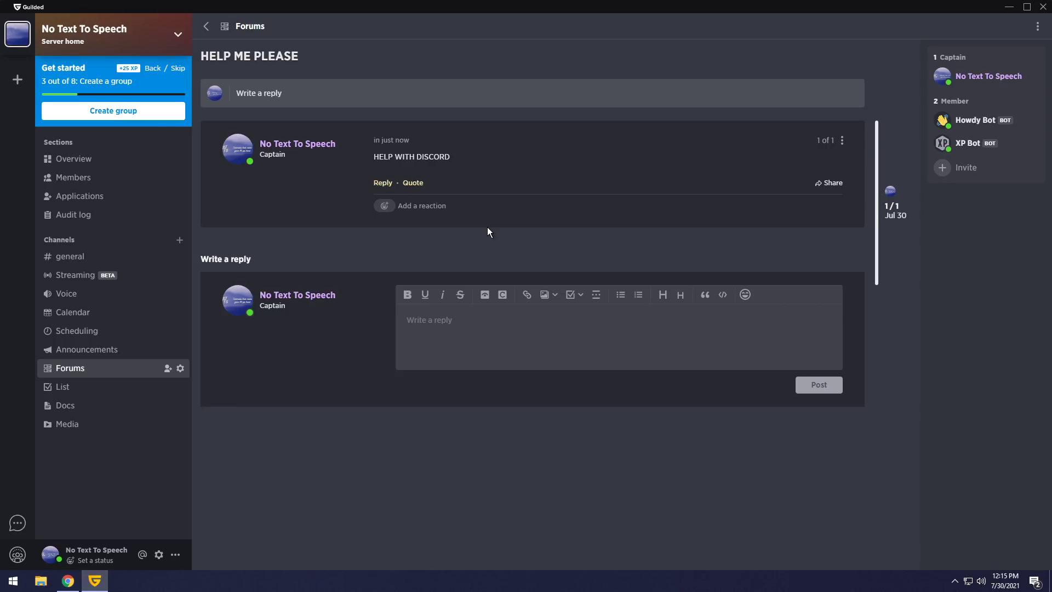
Look at the options available for the HELP ME PLEASE topic and for the Forums channel.
left_click(207, 27)
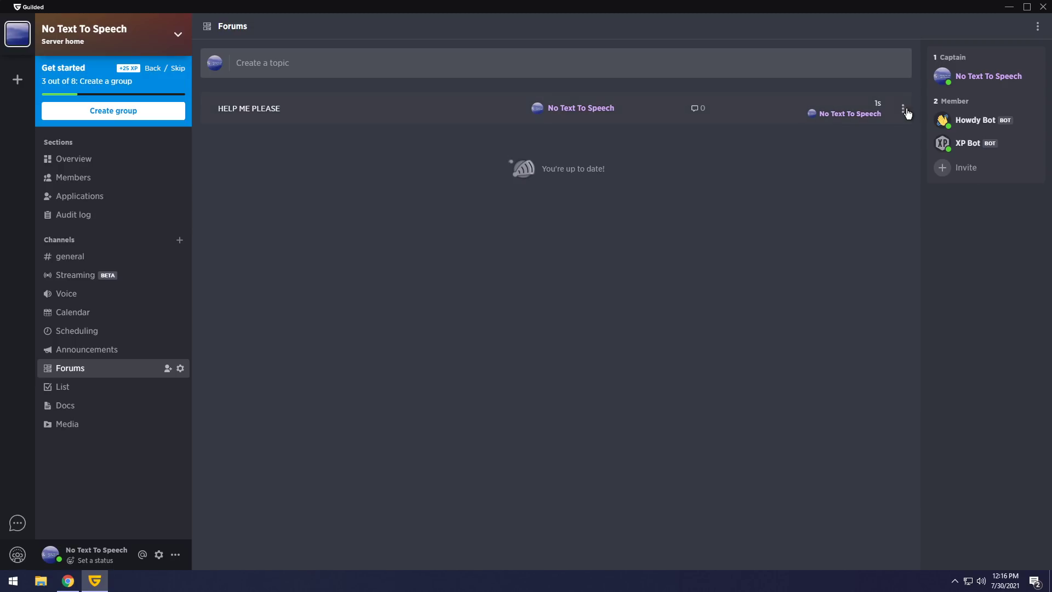
left_click(903, 110)
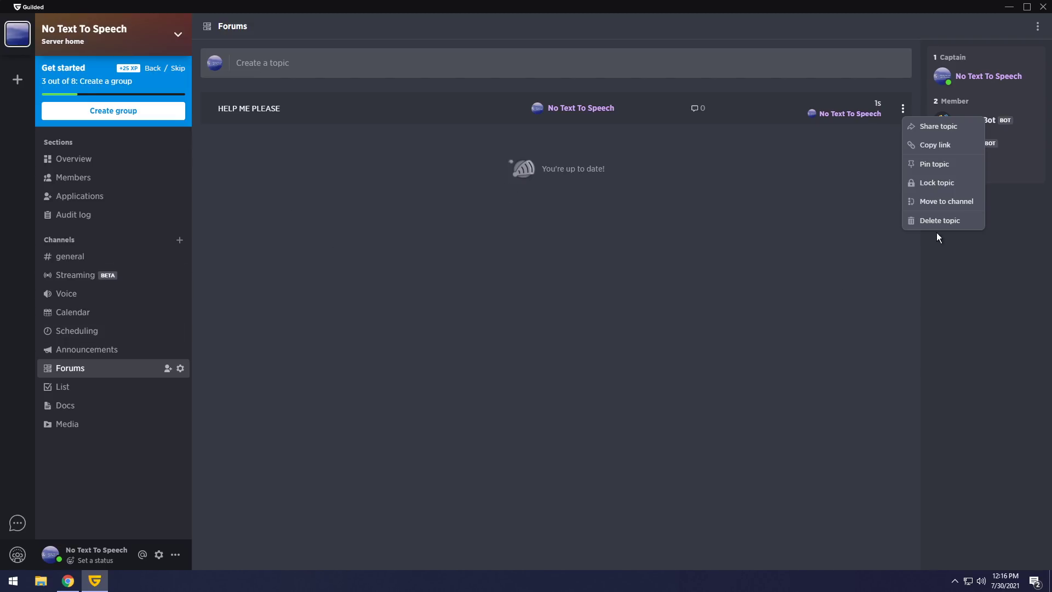
left_click(844, 110)
left_click(1036, 27)
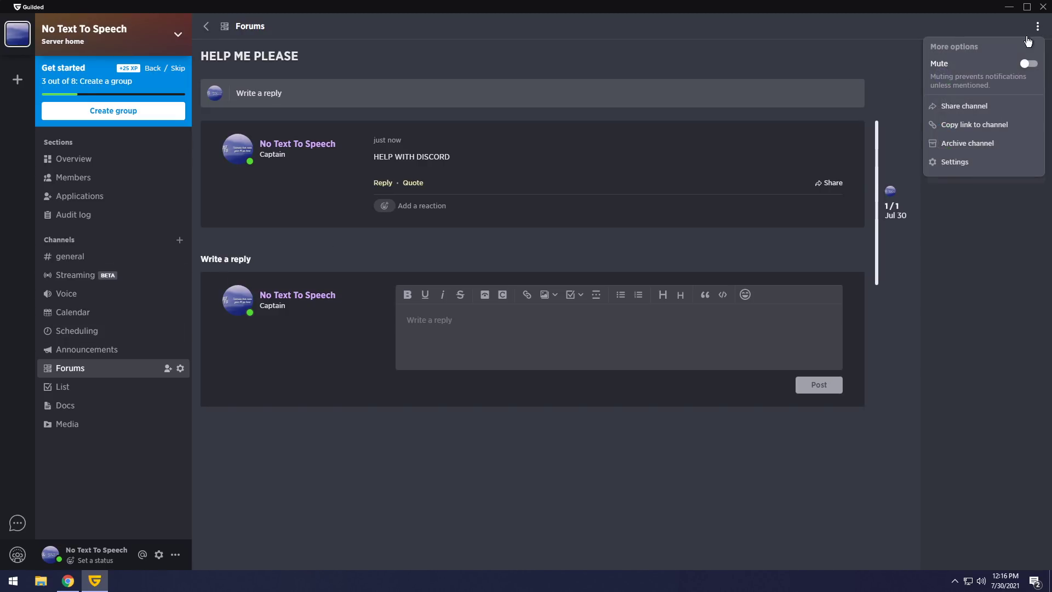
left_click(206, 26)
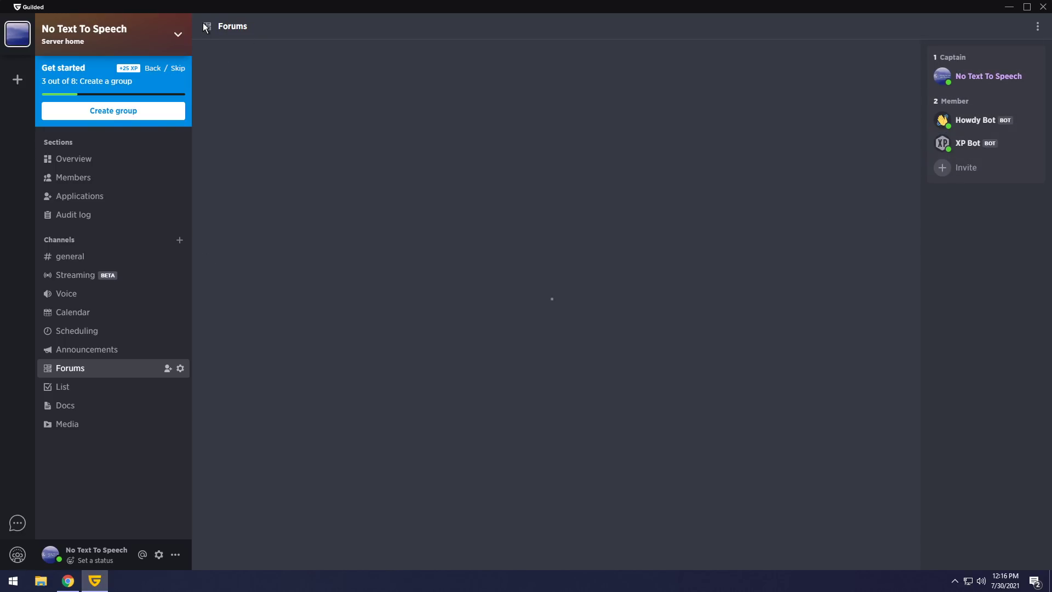
Add an item named "asdasd" to the List channel and open that item for editing.
left_click(60, 388)
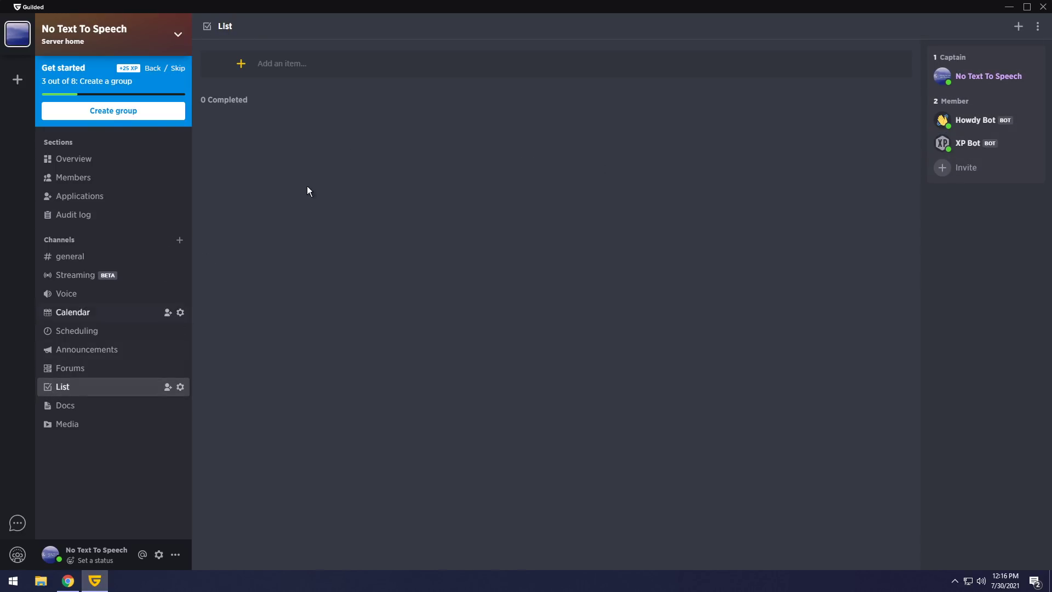
left_click(306, 65)
type("asd")
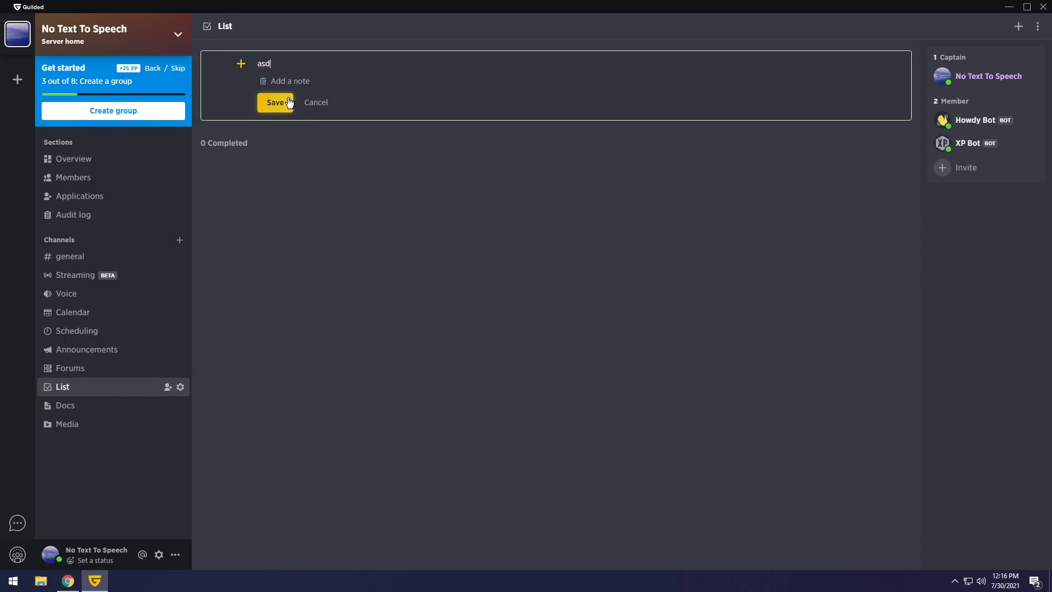
type("asd")
left_click(289, 102)
left_click(274, 132)
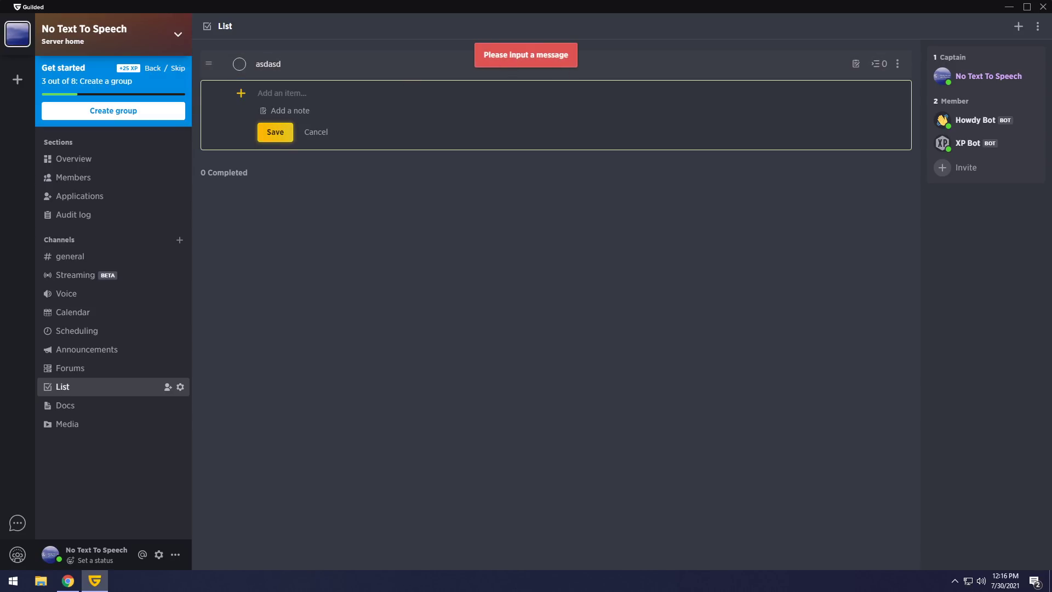
left_click(493, 71)
Discard the unsaved List item edit and start a new document in the Docs channel with the text "asdasd".
left_click(87, 405)
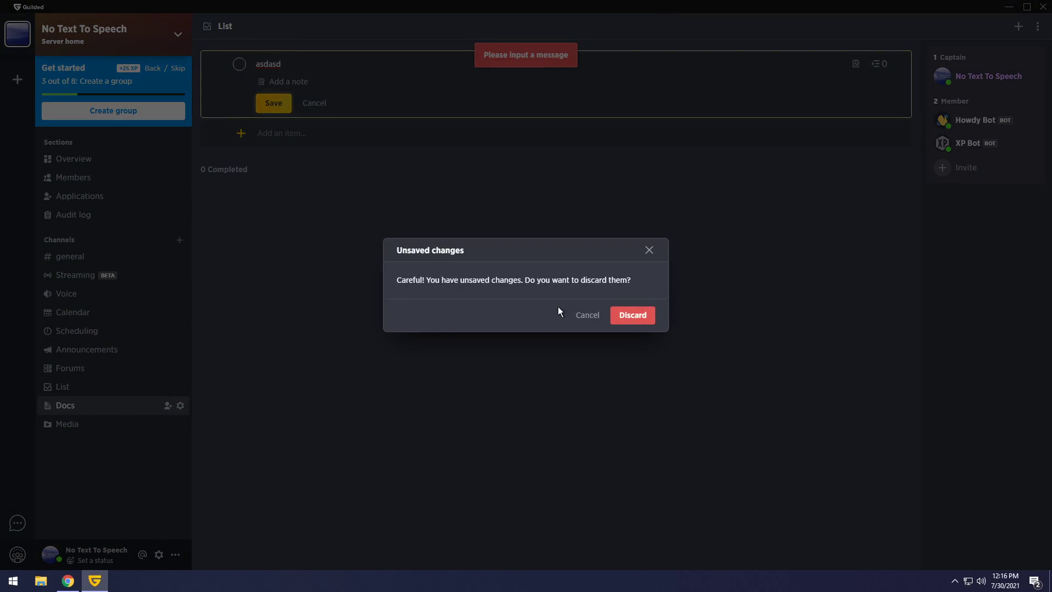
left_click(637, 320)
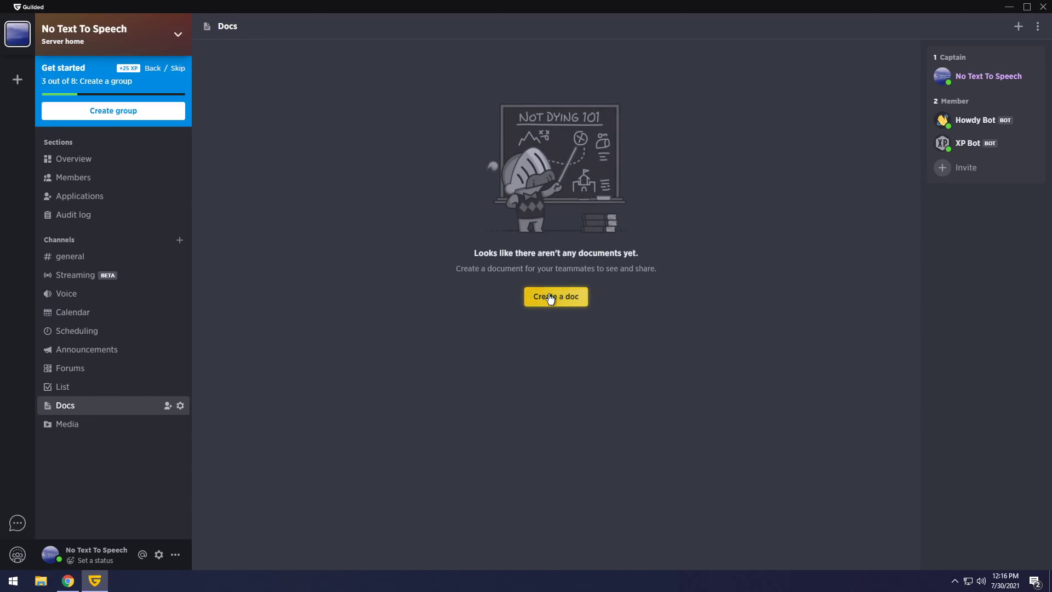
left_click(551, 299)
left_click(289, 146)
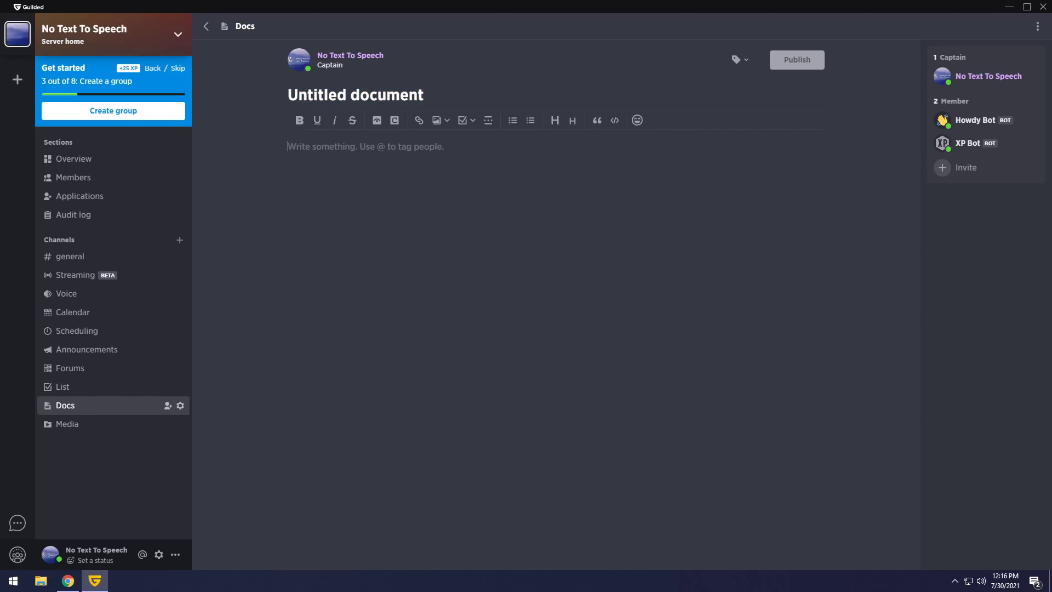
type("asdasd")
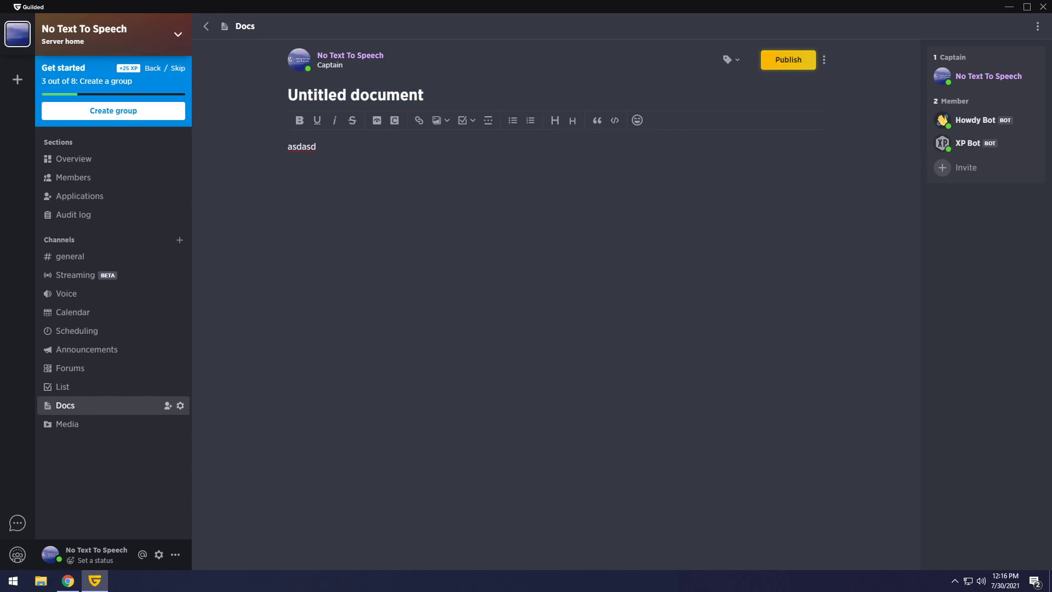
Add an image from the computer to the Media channel.
left_click(75, 423)
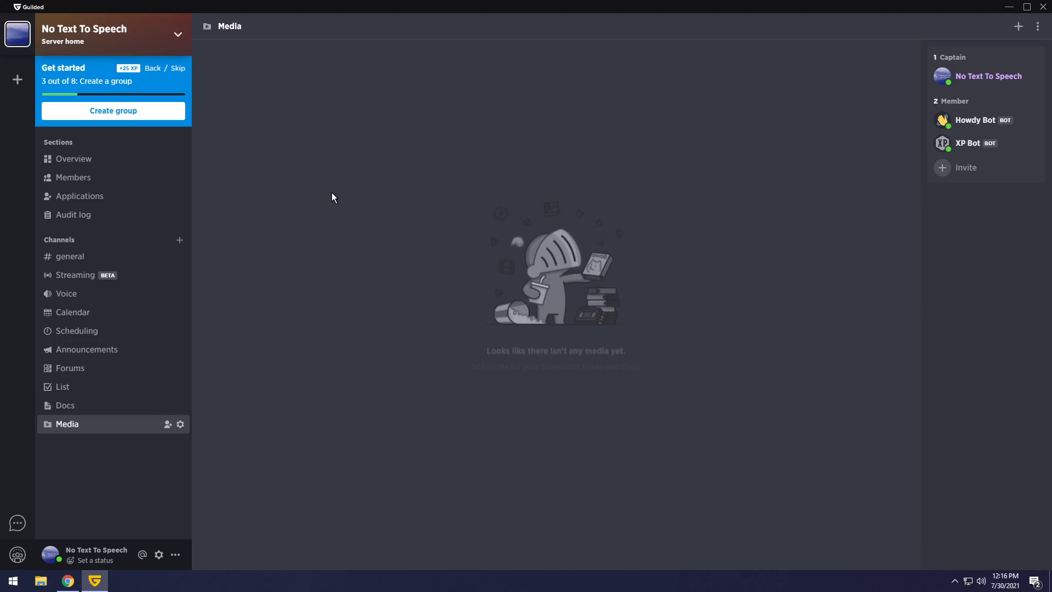
left_click(545, 392)
left_click(508, 308)
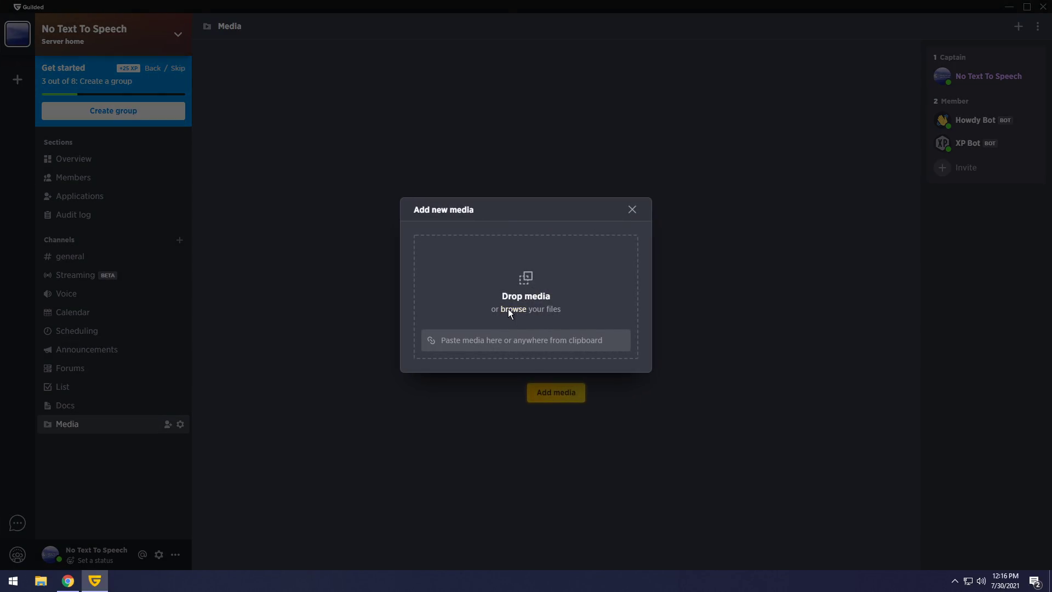
double_click(357, 95)
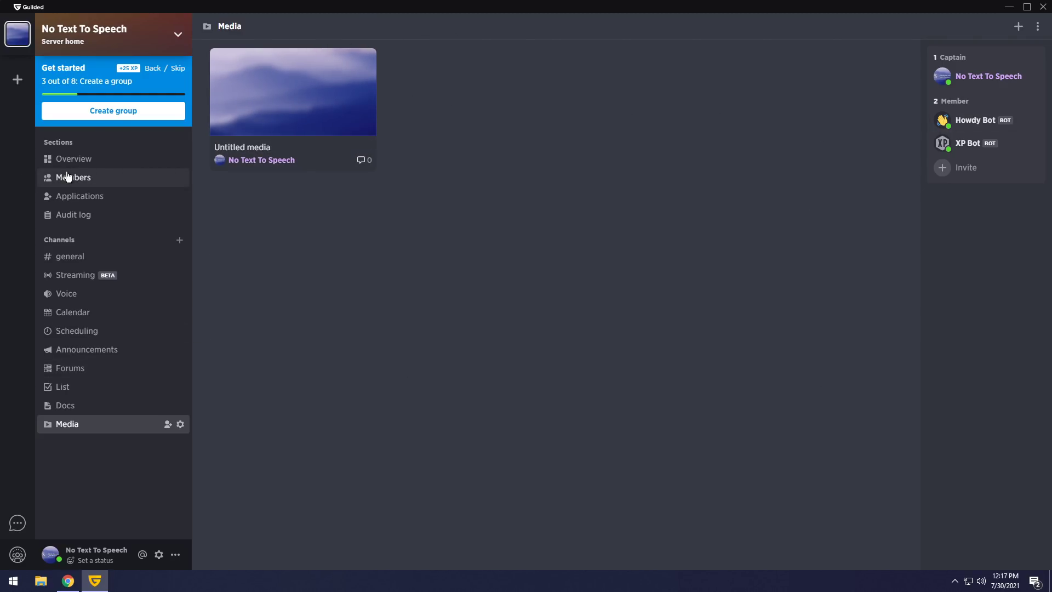
Look over the server's Overview section, including upcoming events, recent forum activity and announcements.
left_click(91, 166)
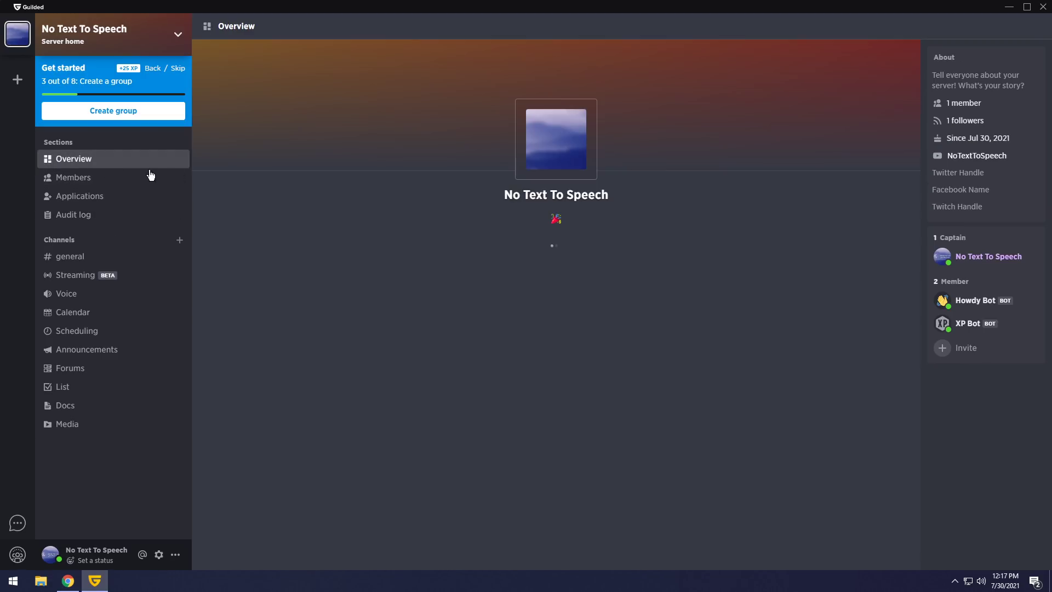
scroll(419, 250, "down", 3)
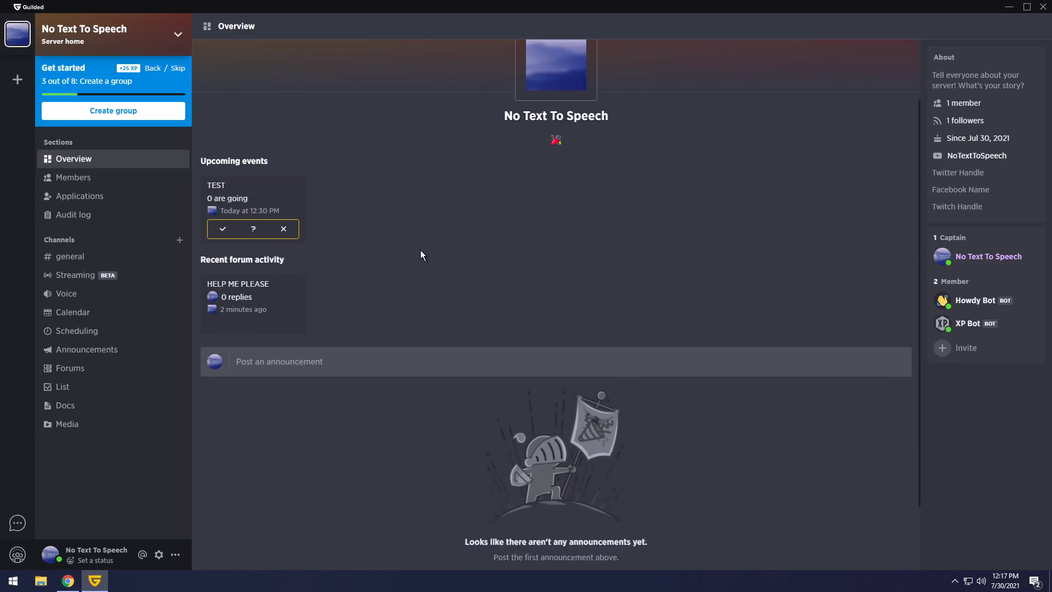
scroll(394, 272, "up", 3)
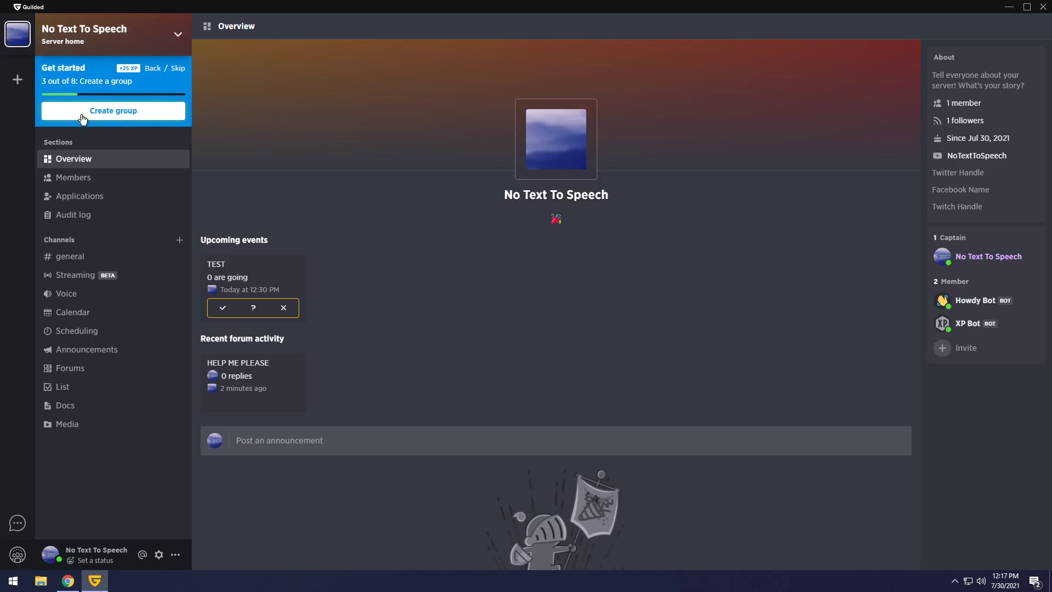
Create a channel category named "asdasd" and move the Media channel into it.
right_click(70, 233)
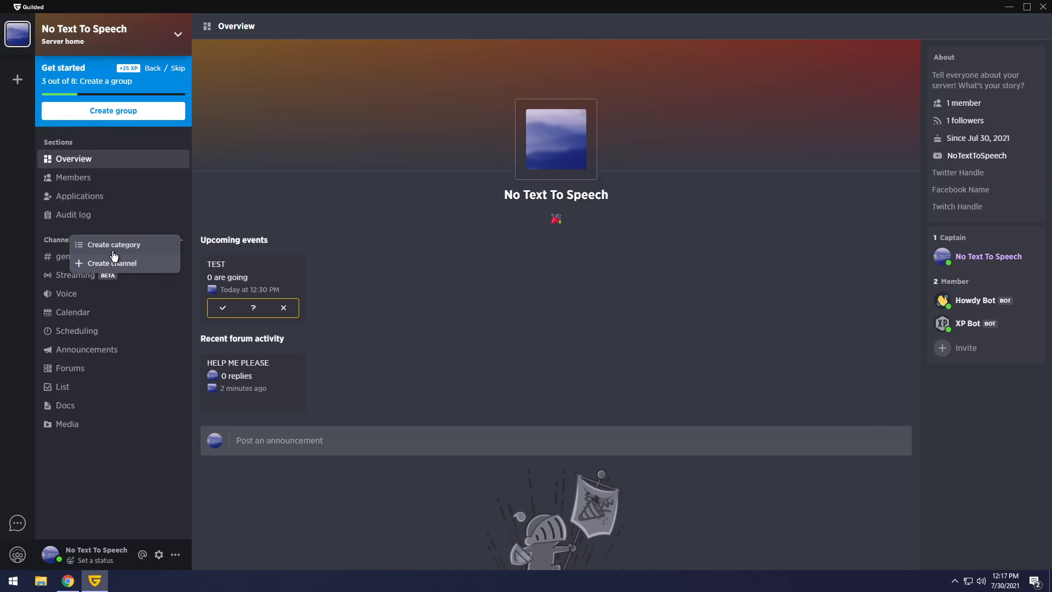
left_click(109, 245)
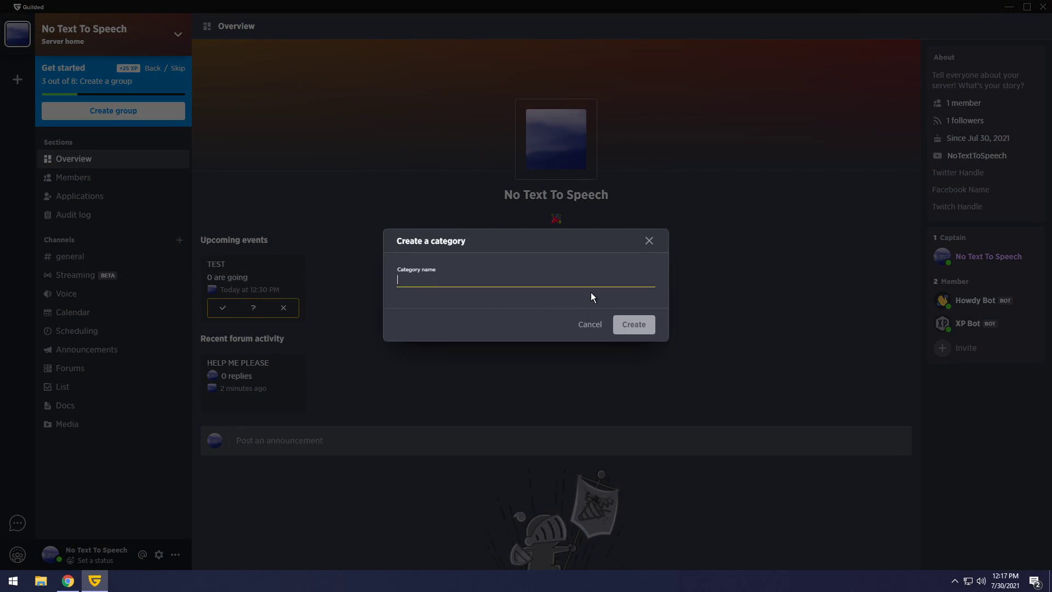
type("asdasd")
left_click(636, 325)
left_click_drag(66, 430, 67, 448)
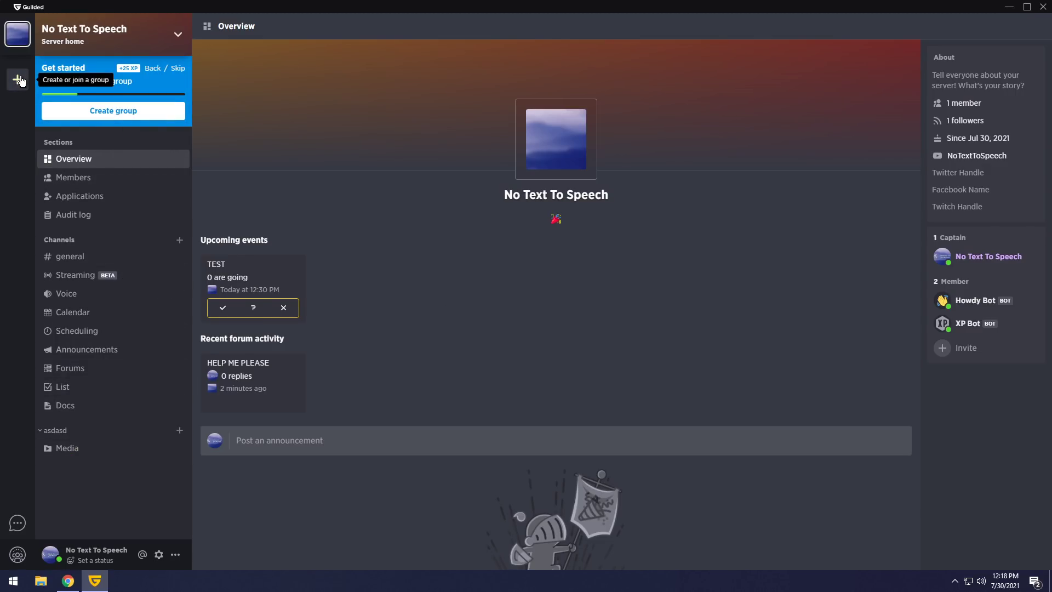
Start a new group named "Minecraft" and choose Minecraft as its game.
left_click(107, 115)
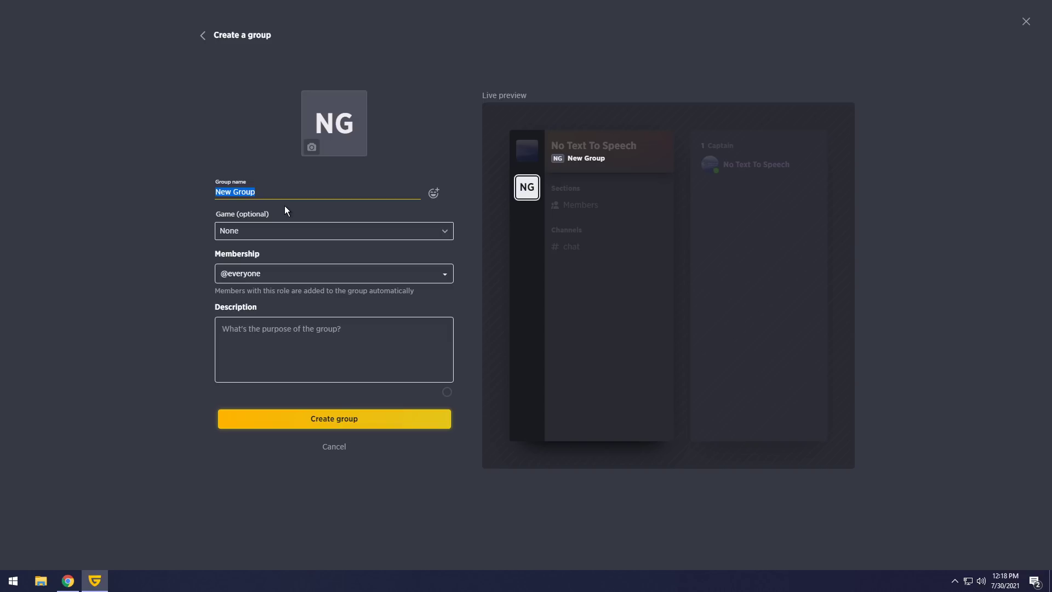
key("BackSpace")
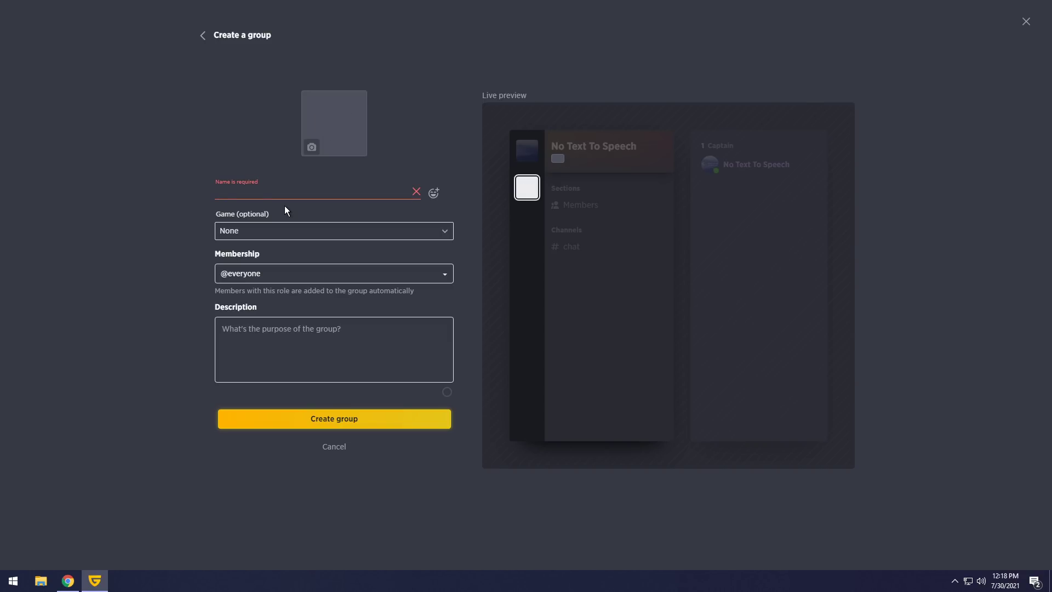
type("Mi")
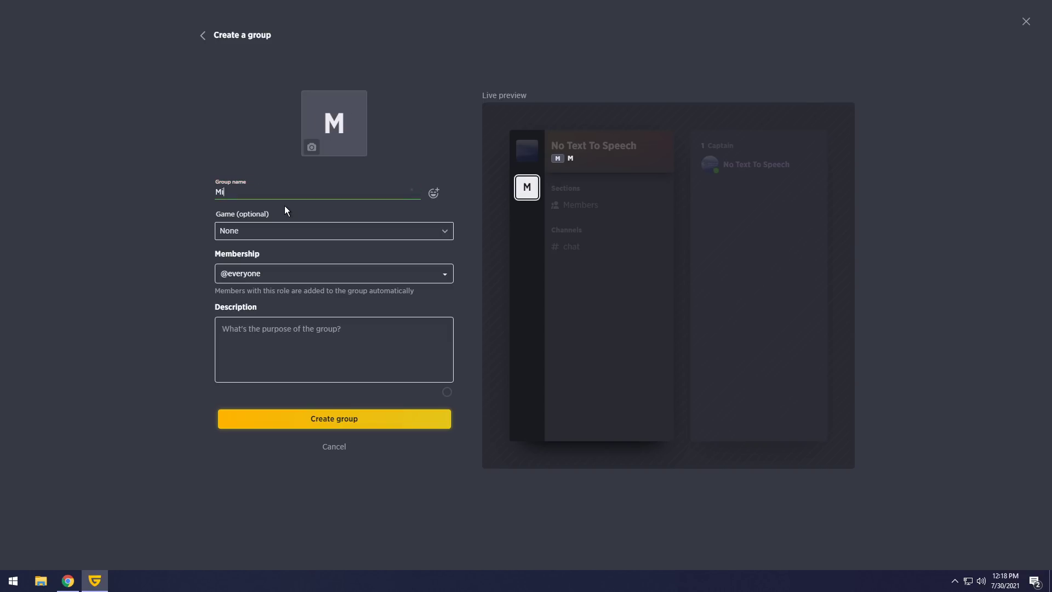
type("necrafts")
key("BackSpace")
left_click(283, 231)
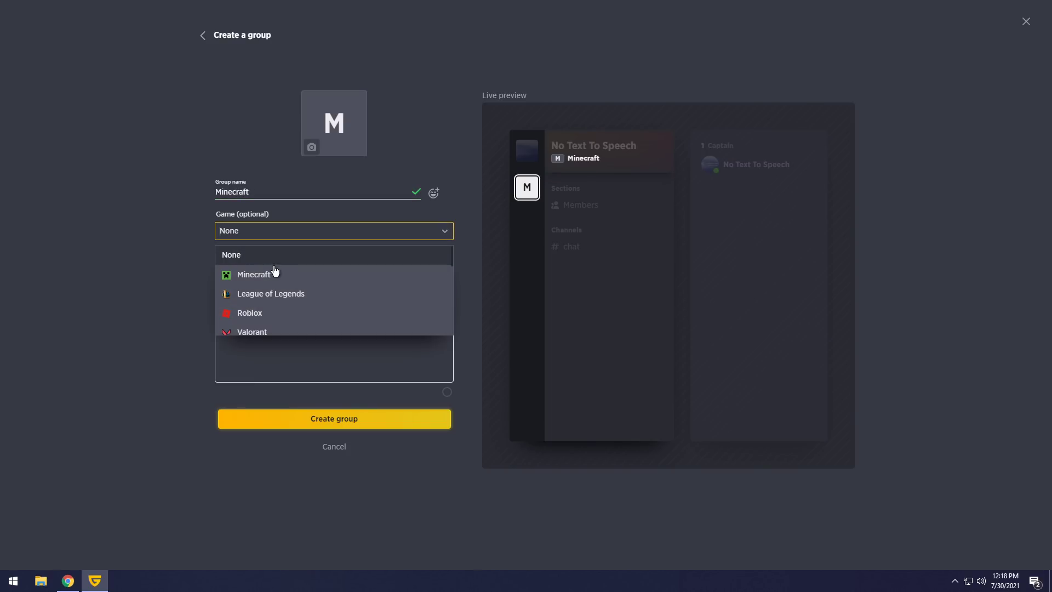
left_click(277, 274)
left_click(273, 276)
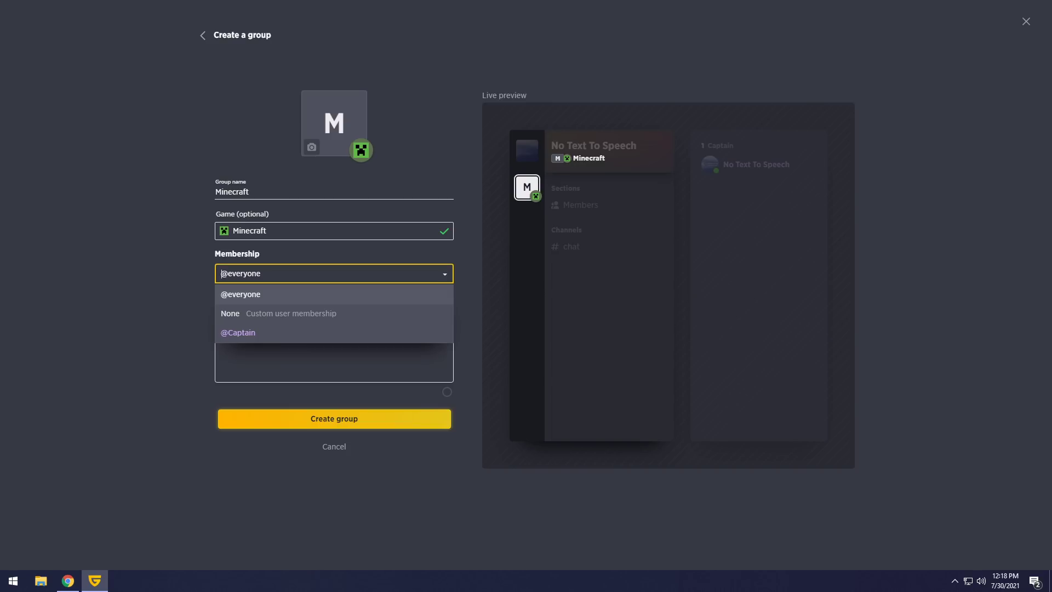
left_click(275, 262)
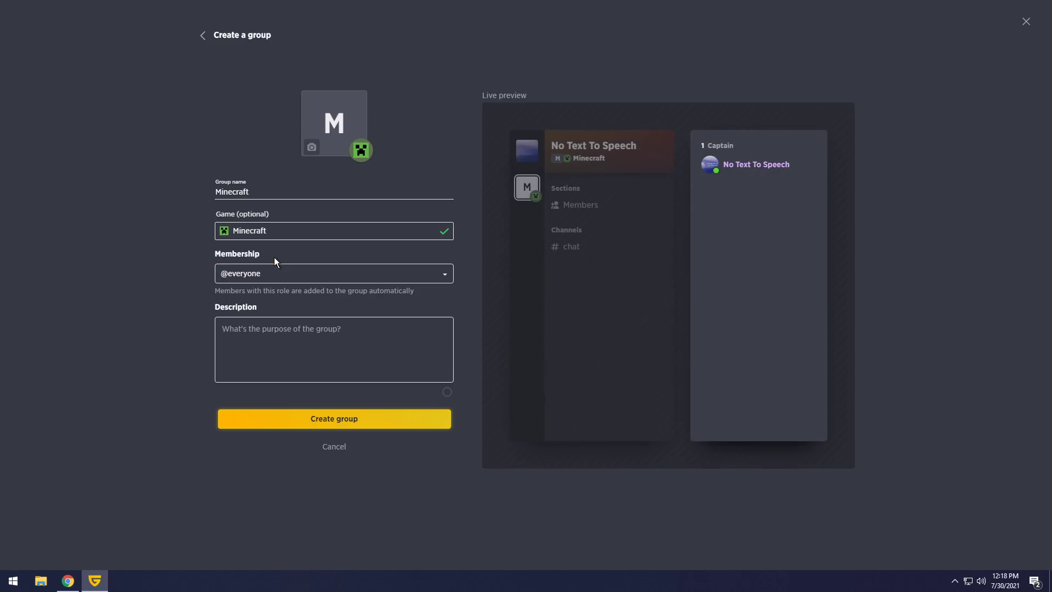
left_click(333, 349)
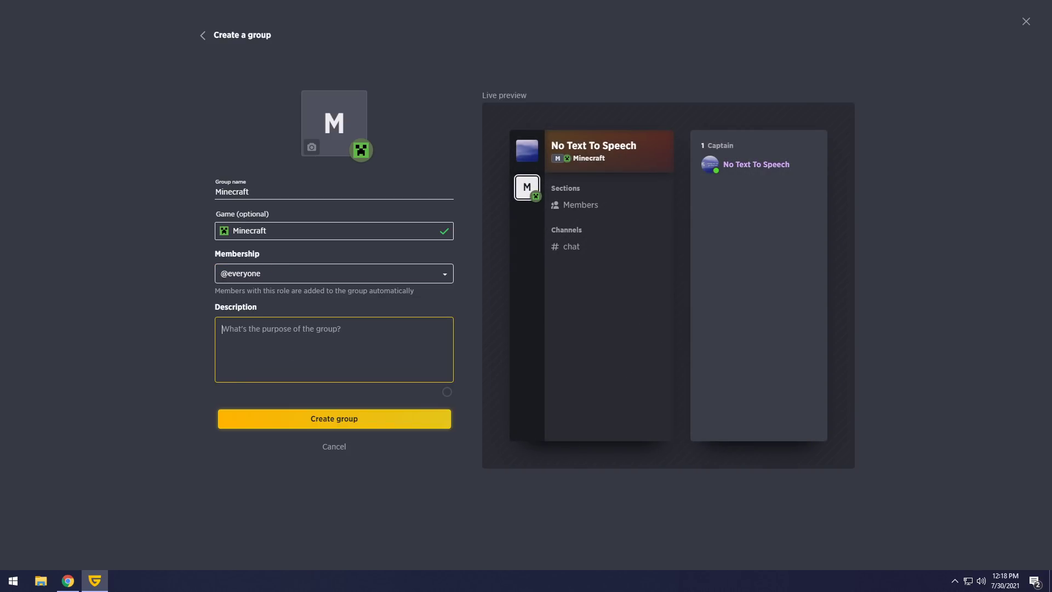
type("MINECRAFTDFJKLSJDLJK")
left_click(315, 419)
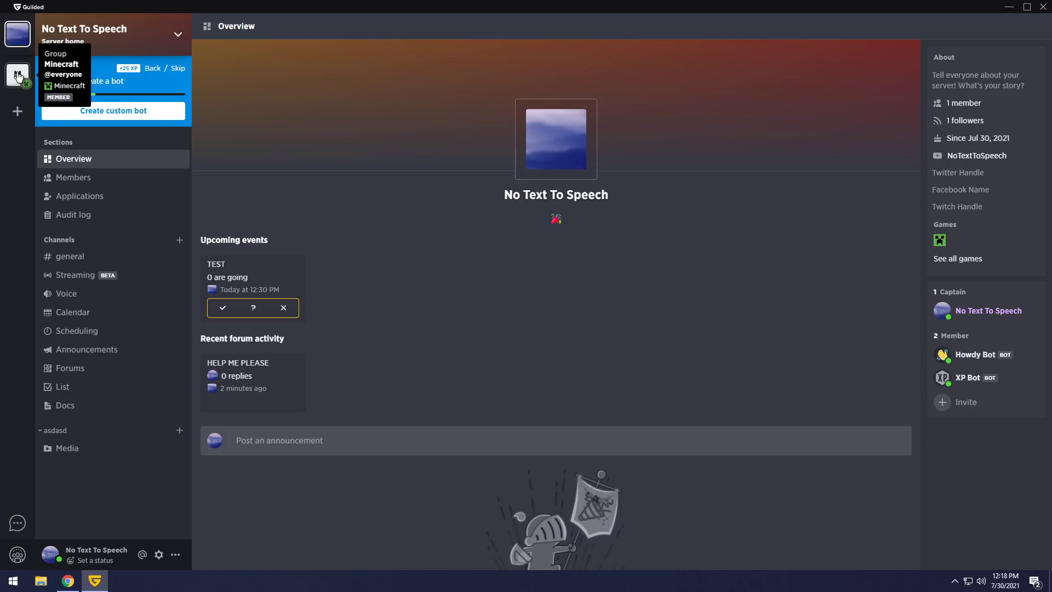
View the new Minecraft group's channels and look over the server's Overview settings.
left_click(19, 75)
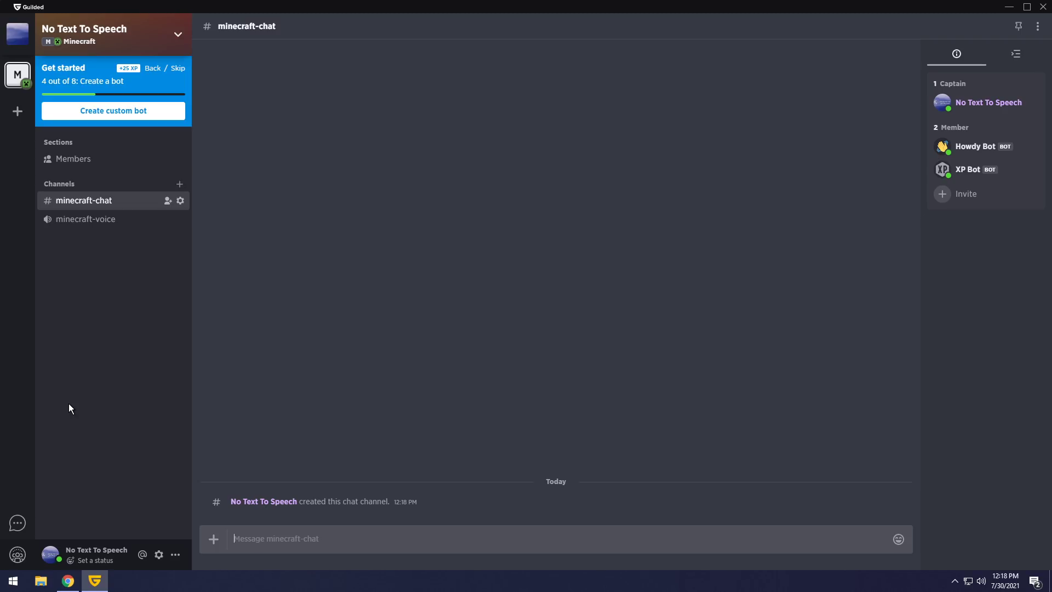
left_click(158, 556)
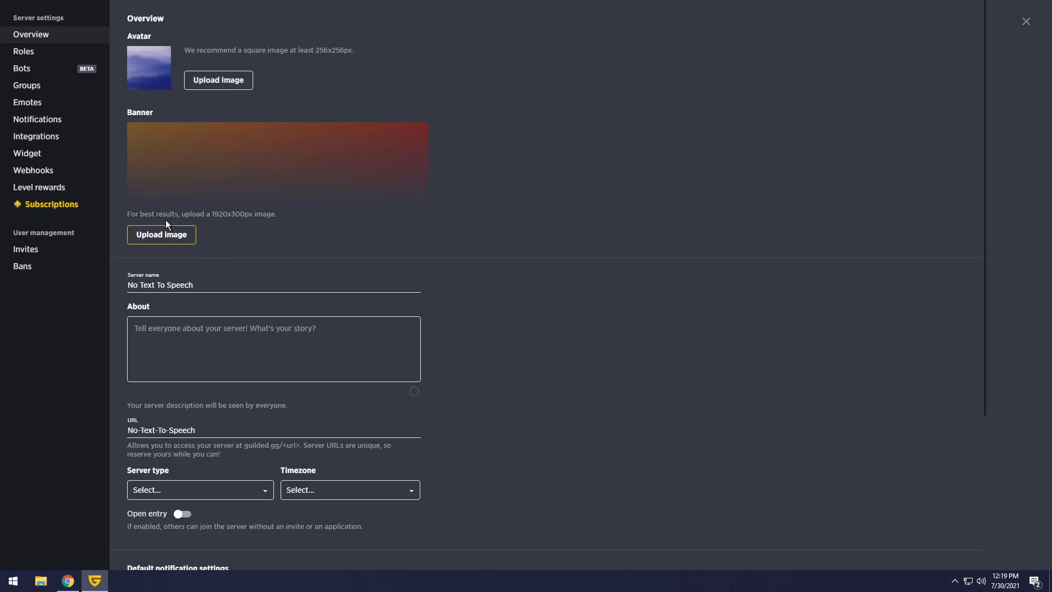
scroll(176, 238, "down", 4)
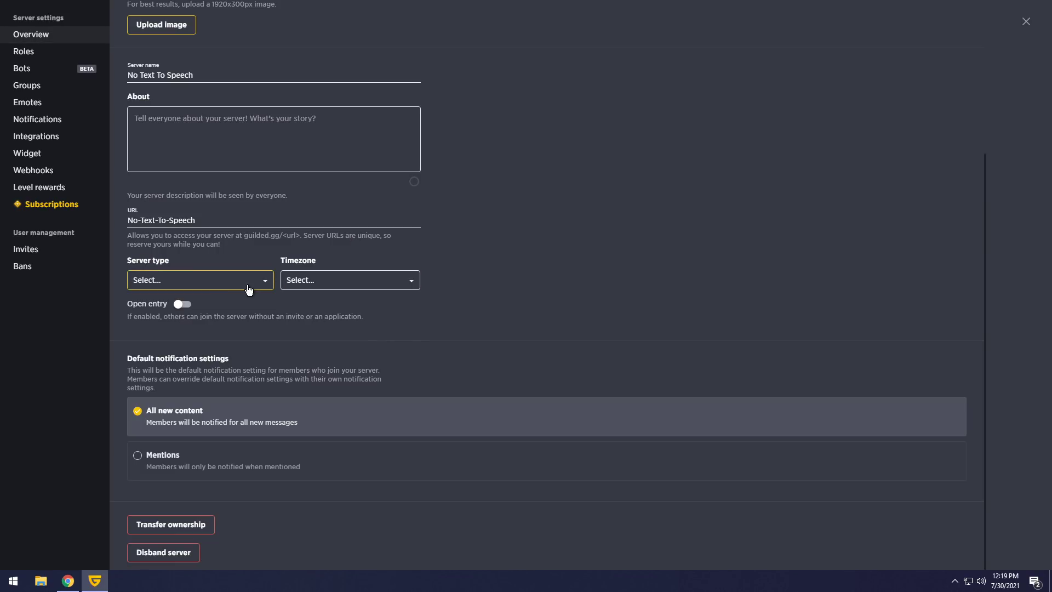
Try setting the server type to Guild, and discard that change when moving on to the Roles settings.
left_click(226, 289)
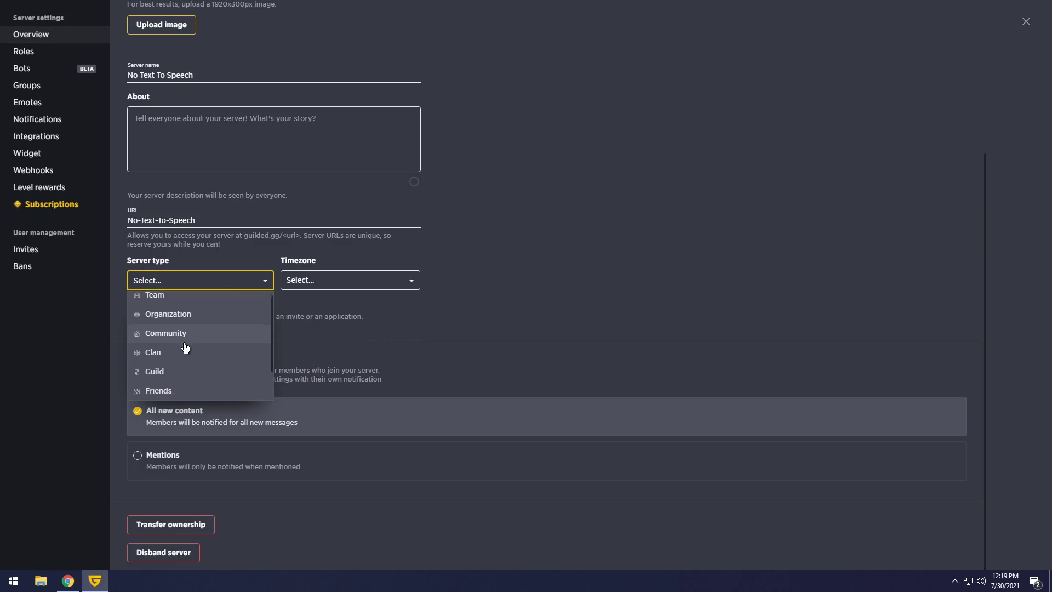
scroll(219, 351, "down", 1)
left_click(167, 332)
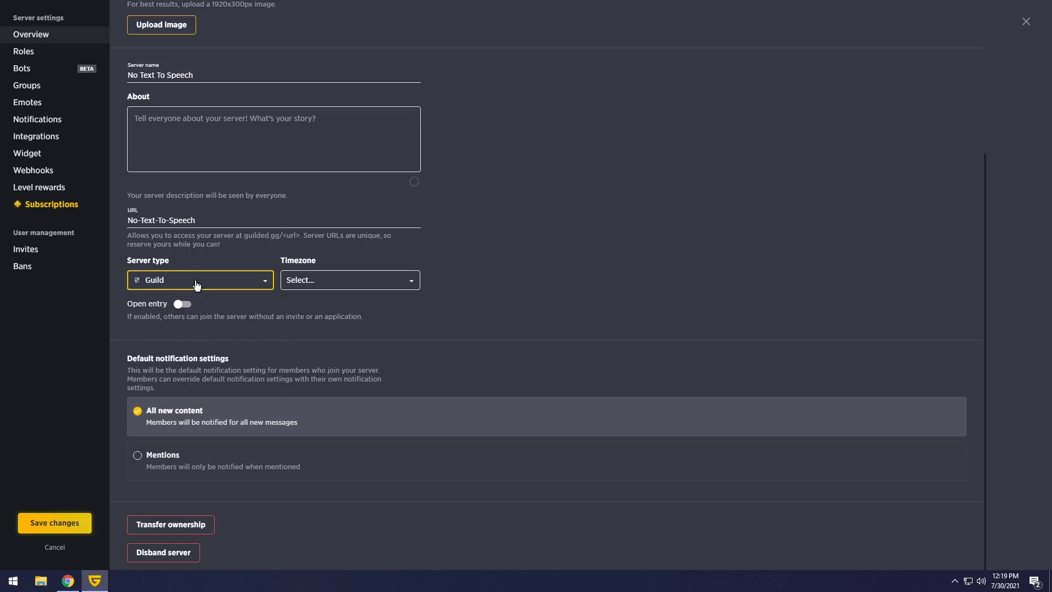
left_click(308, 284)
left_click(443, 300)
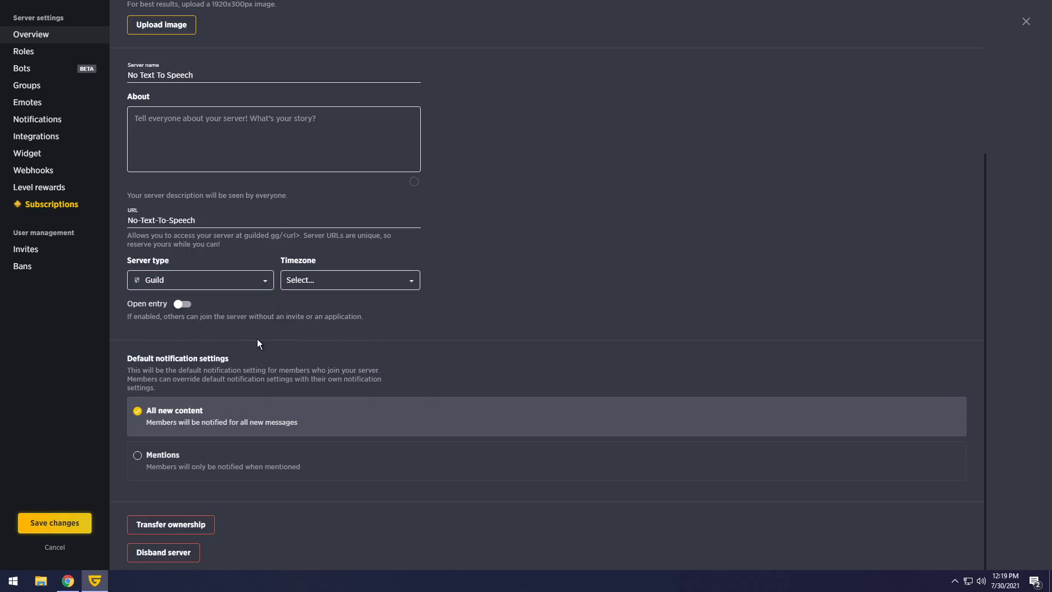
left_click(41, 52)
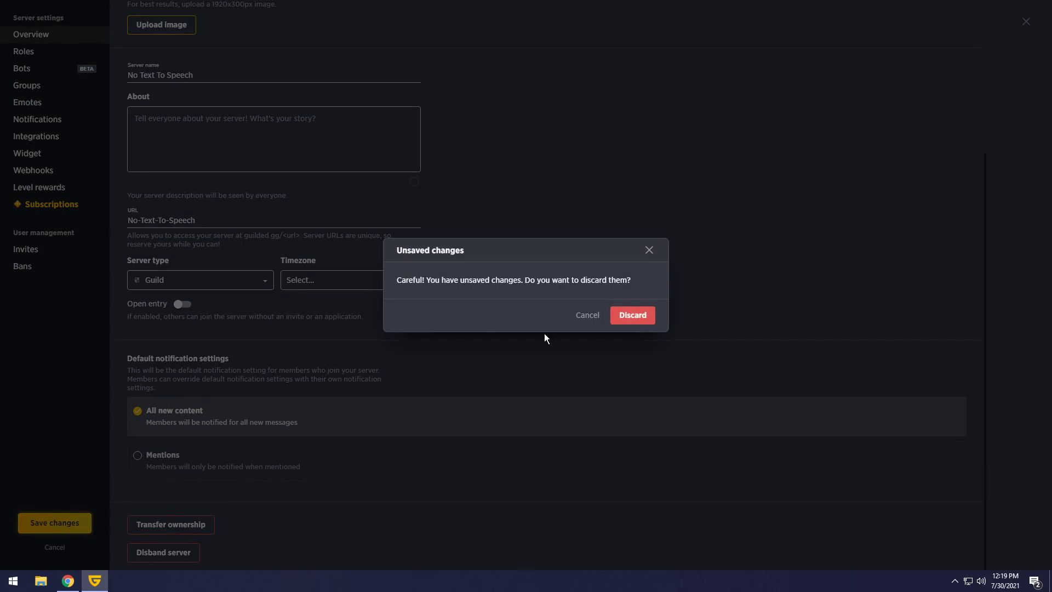
left_click(633, 316)
Examine the full list of settings and permissions available for the Member role.
scroll(407, 278, "up", 10)
scroll(404, 274, "down", 15)
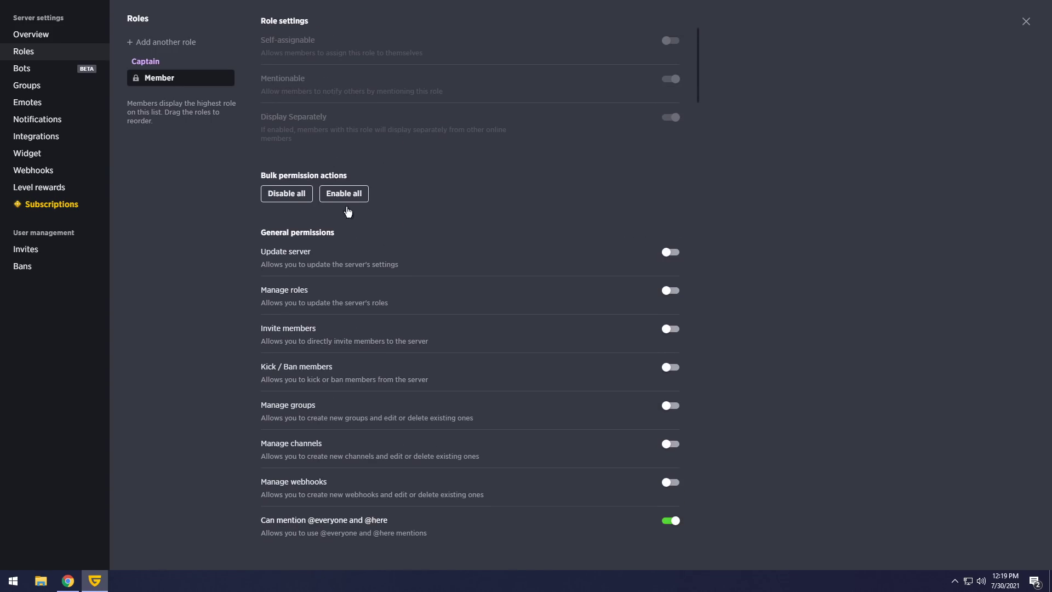
scroll(420, 265, "down", 15)
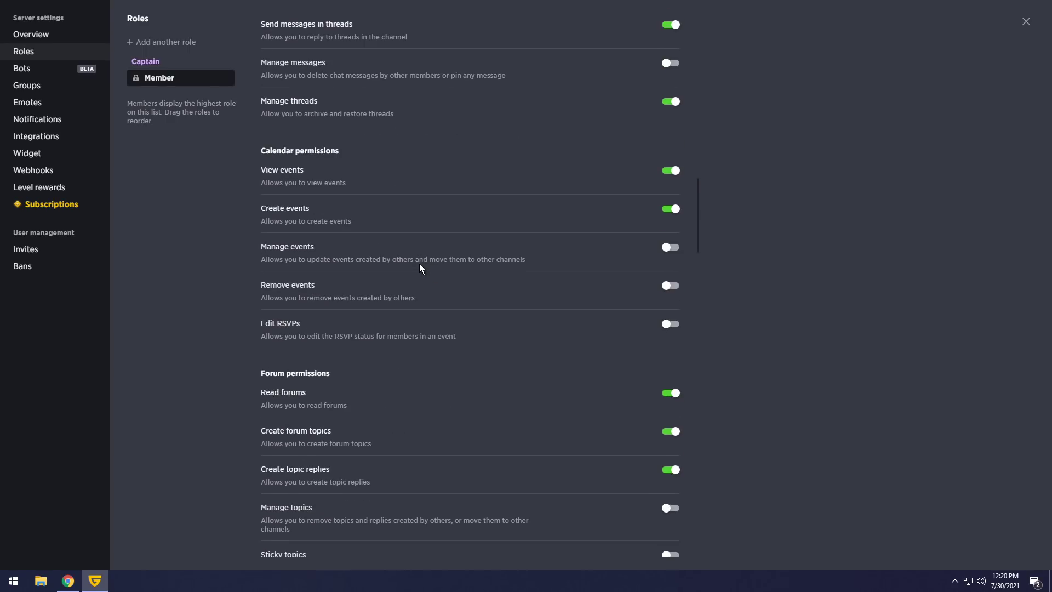
scroll(413, 266, "down", 15)
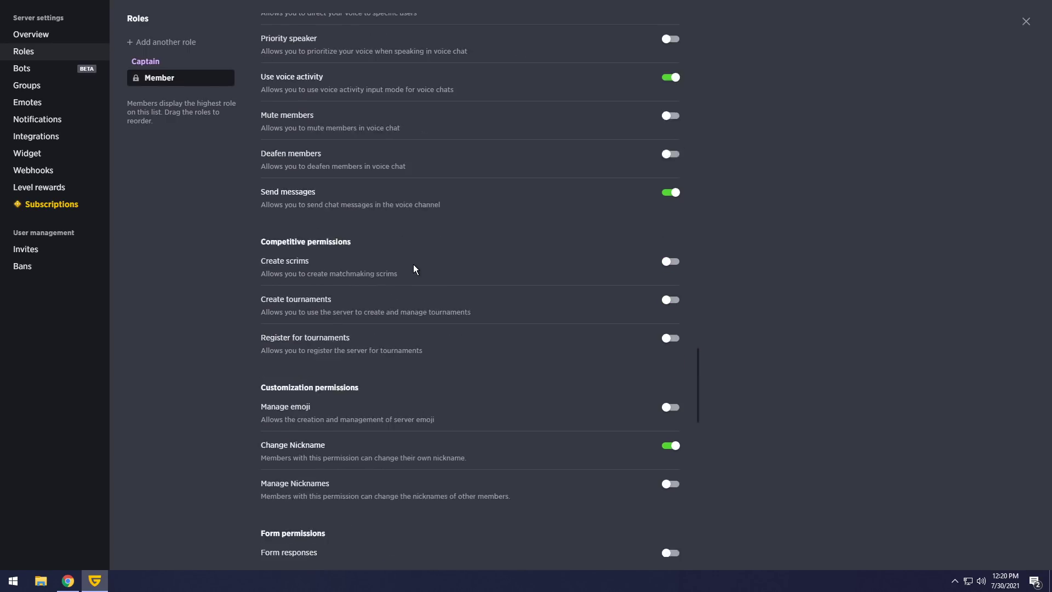
scroll(413, 268, "down", 4)
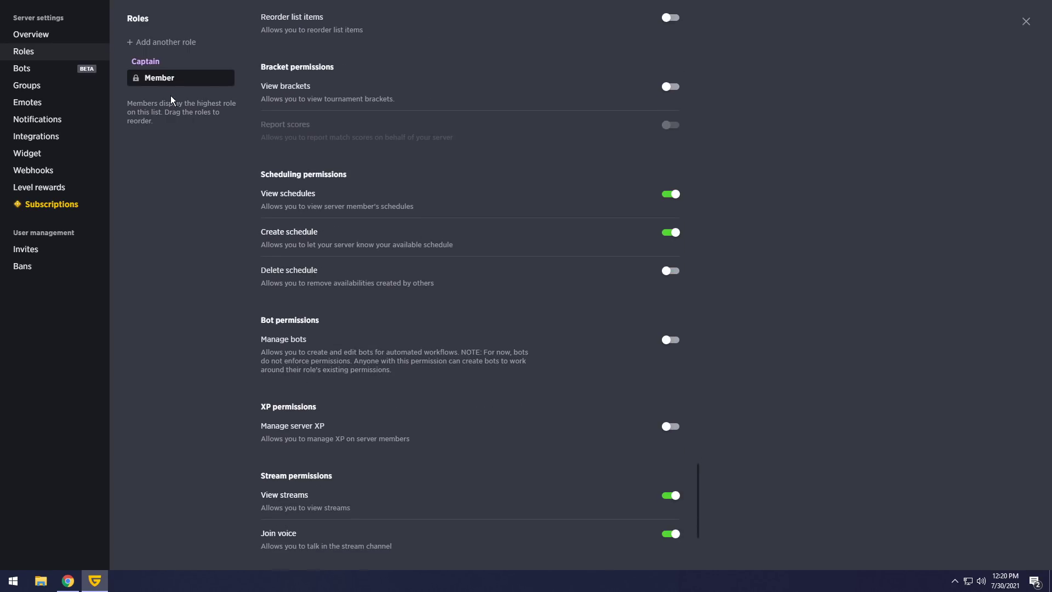
scroll(384, 266, "up", 10)
scroll(379, 257, "up", 9)
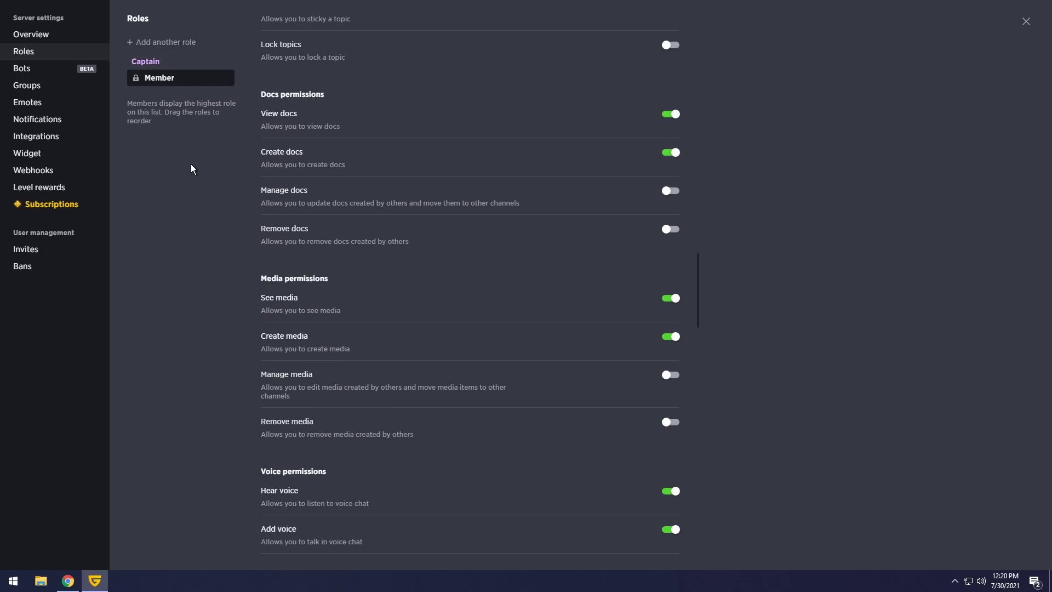
scroll(441, 218, "up", 20)
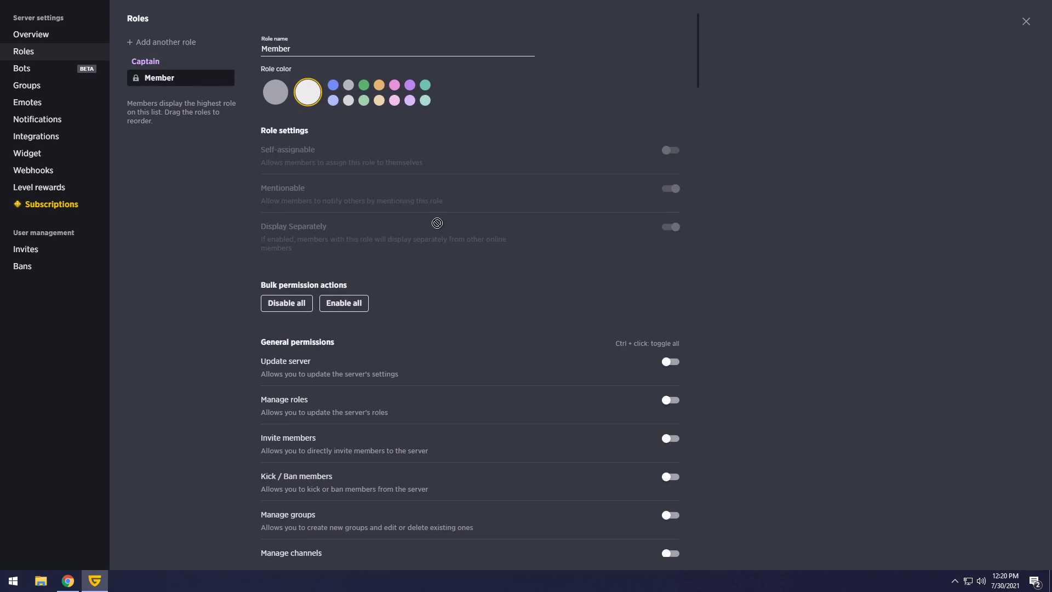
Try out the default and custom role colours for the Member role without saving them.
left_click(275, 92)
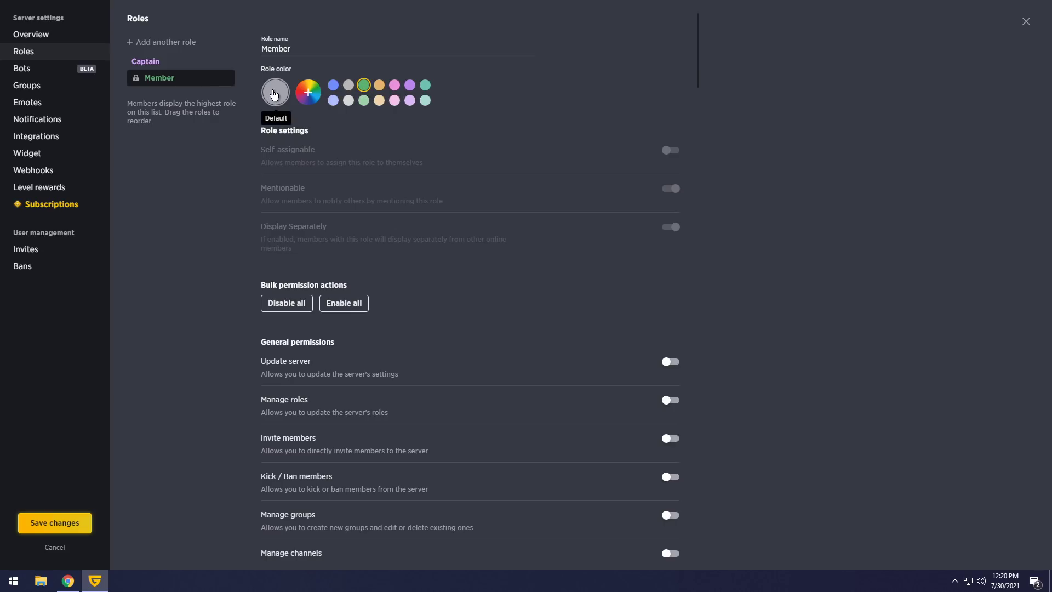
left_click(308, 92)
left_click(171, 67)
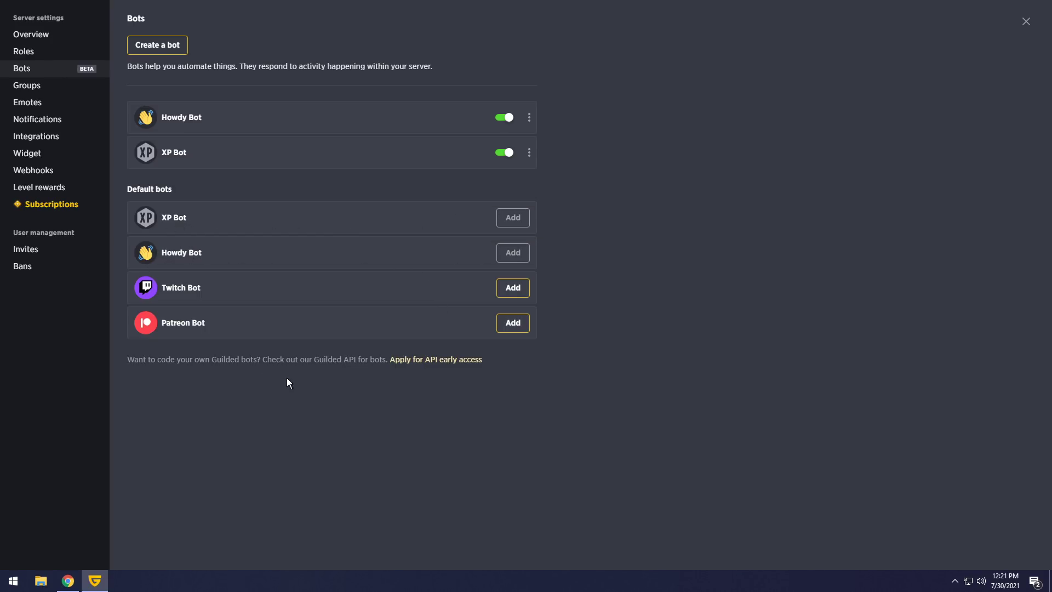
Start creating a bot and give its first flow the "Member sent message to channel" trigger.
left_click(165, 47)
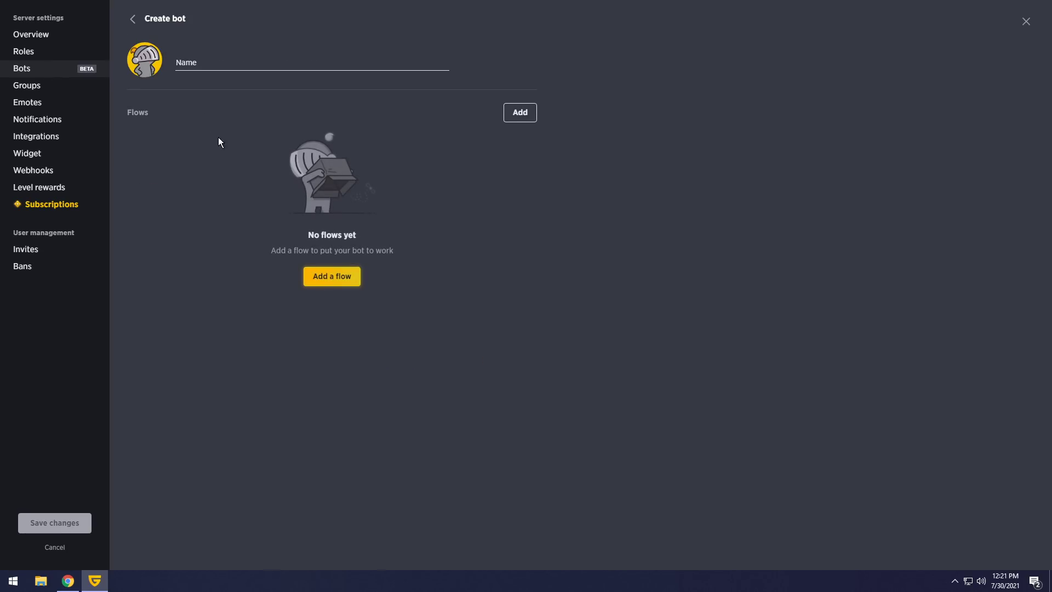
left_click(325, 281)
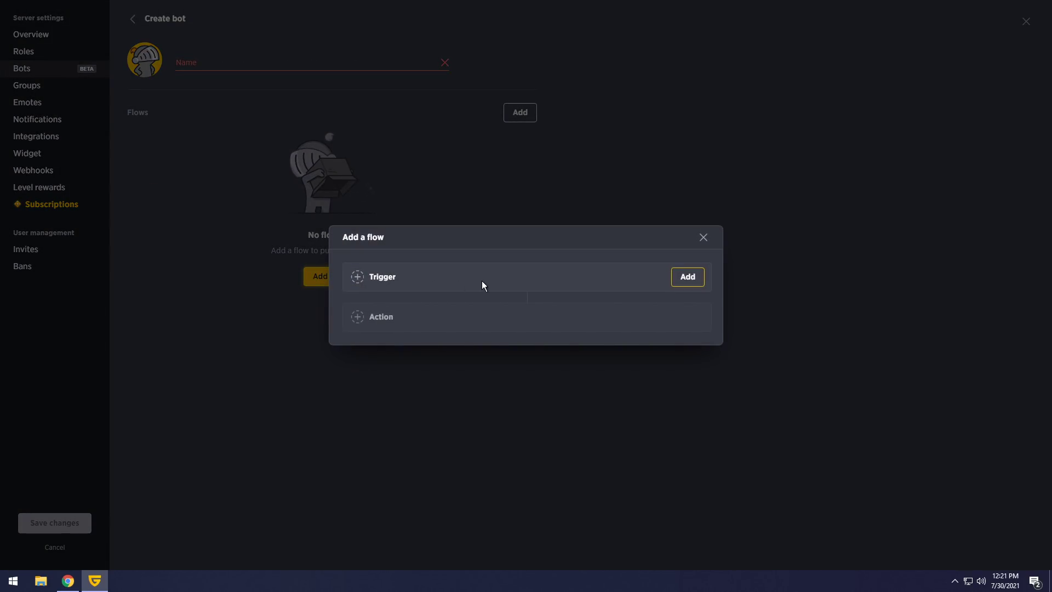
left_click(690, 279)
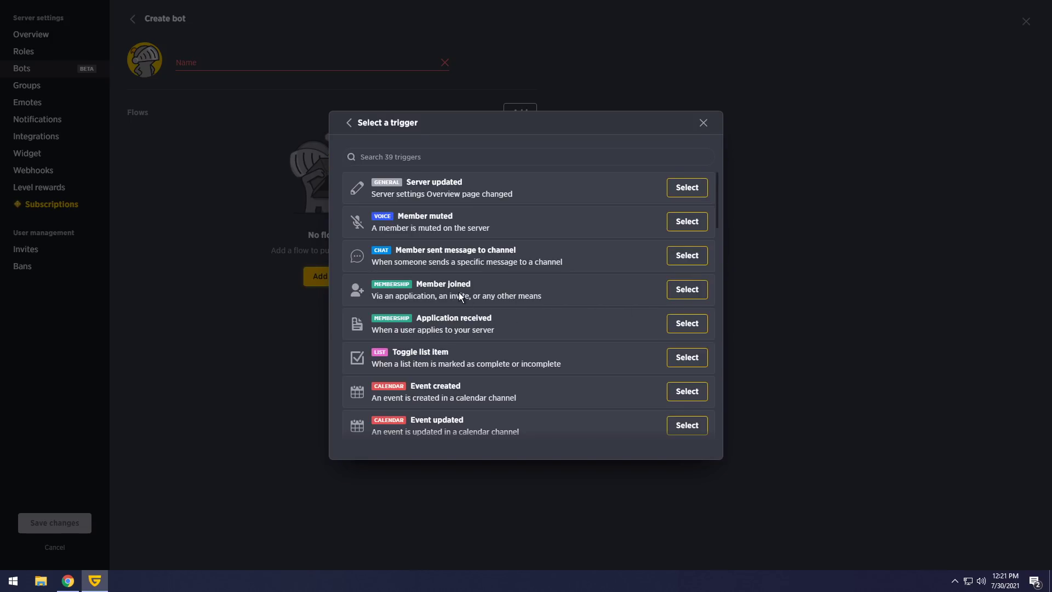
scroll(458, 292, "down", 5)
scroll(458, 292, "down", 10)
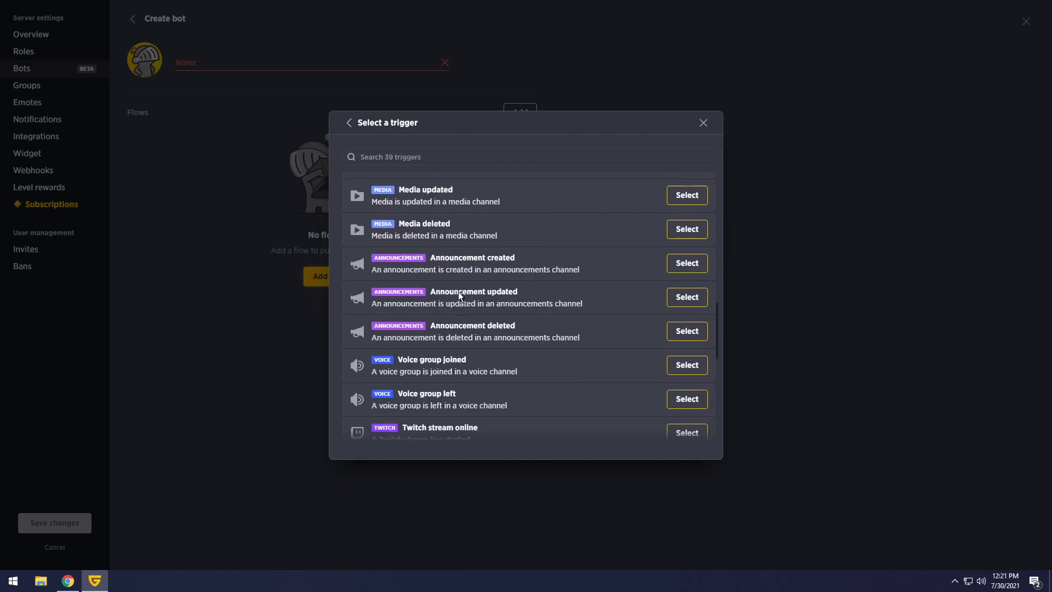
scroll(458, 292, "down", 4)
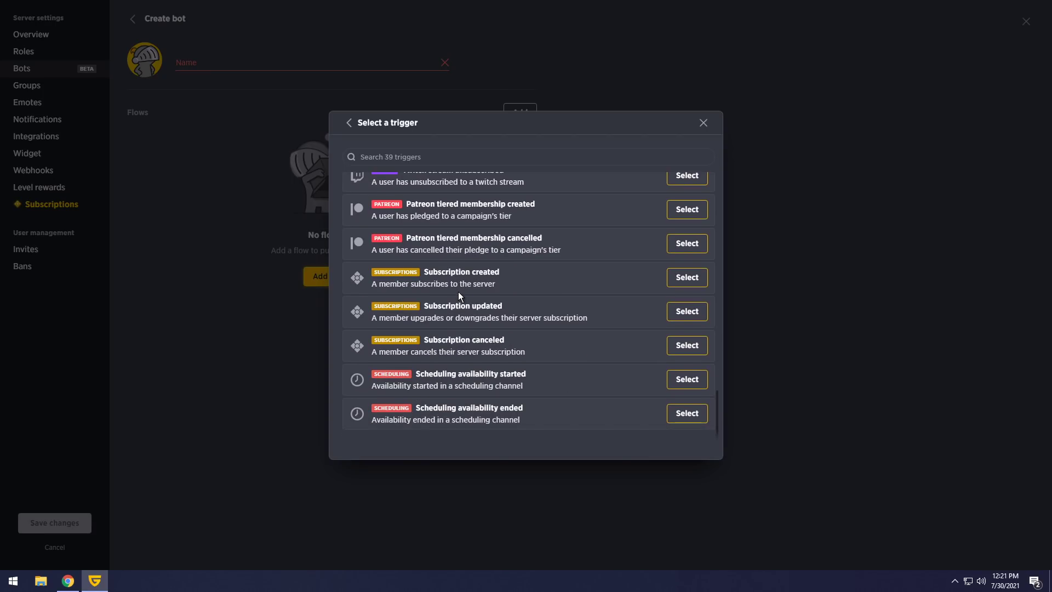
scroll(456, 291, "up", 17)
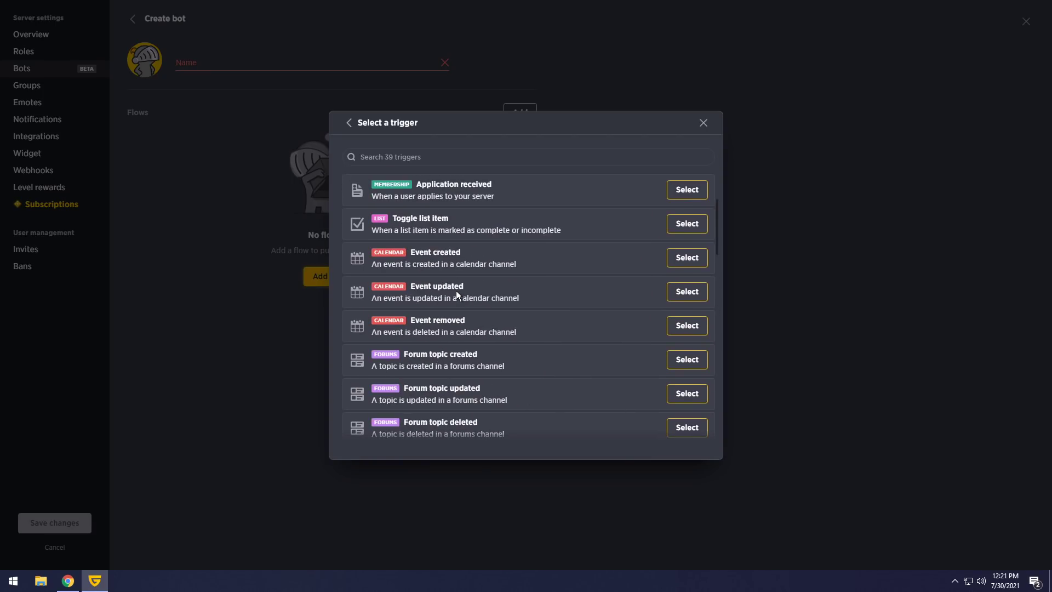
left_click(687, 255)
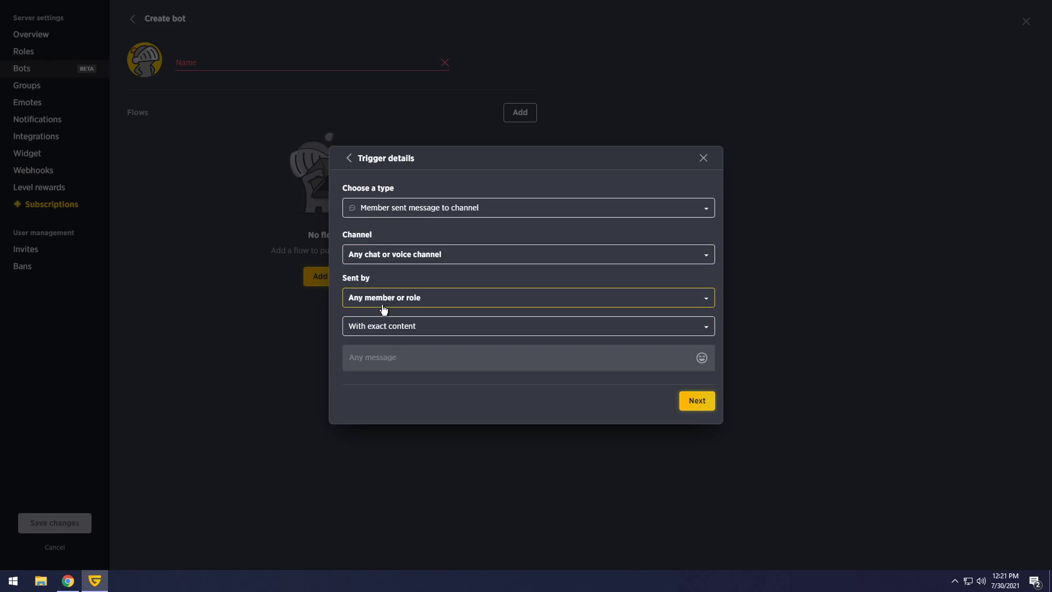
Set the trigger to any member or role, when the message contains "klashjdljk", and accept the trigger details.
left_click(449, 299)
left_click(445, 318)
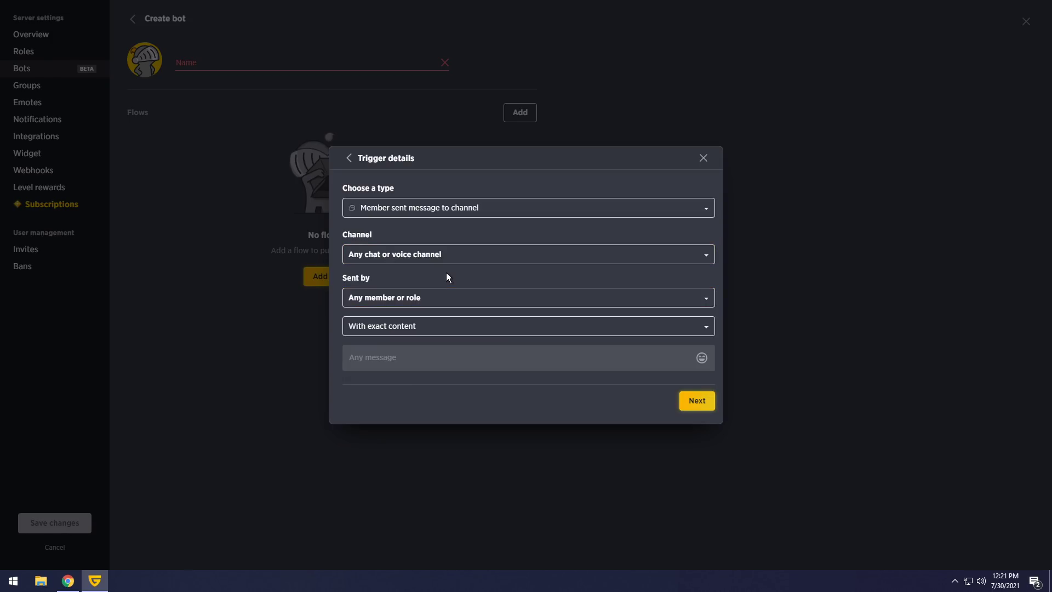
left_click(399, 327)
left_click(411, 366)
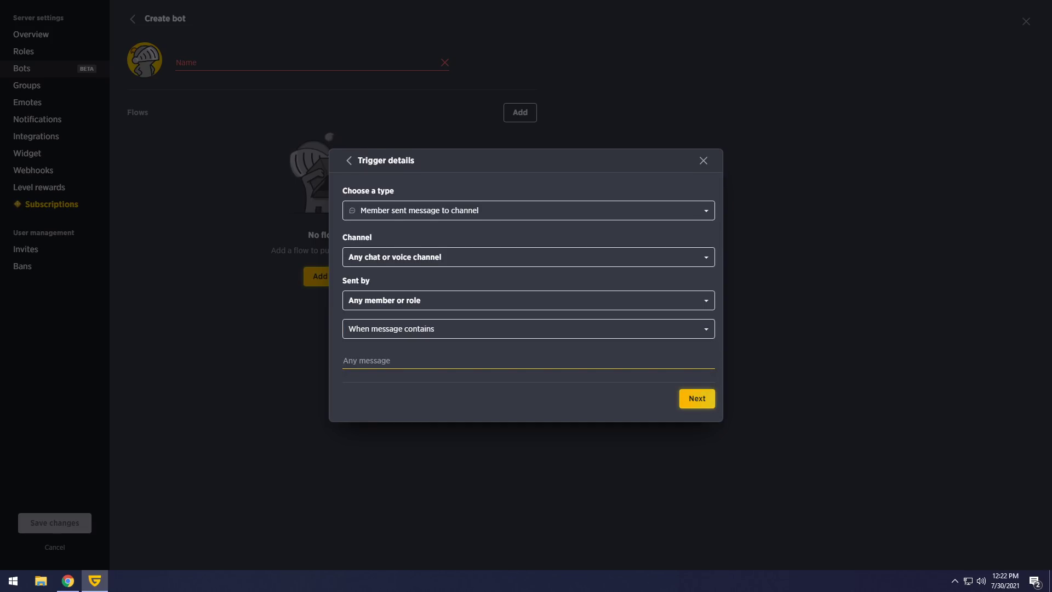
type("klashdljk")
left_click(696, 400)
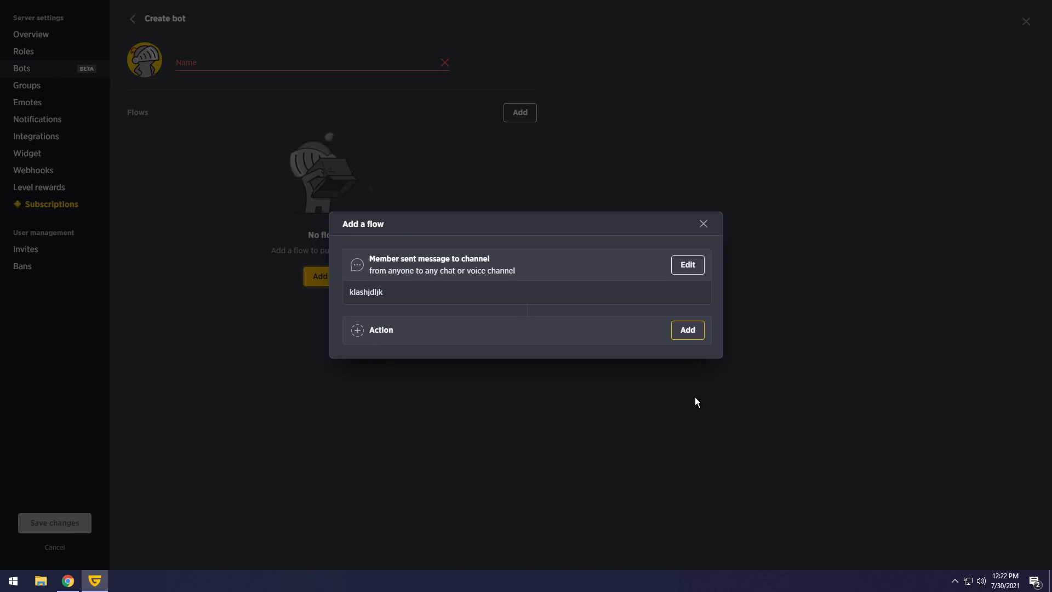
Look through the actions available for the flow, discard the unfinished bot, and check the options of the existing XP Bot.
left_click(675, 330)
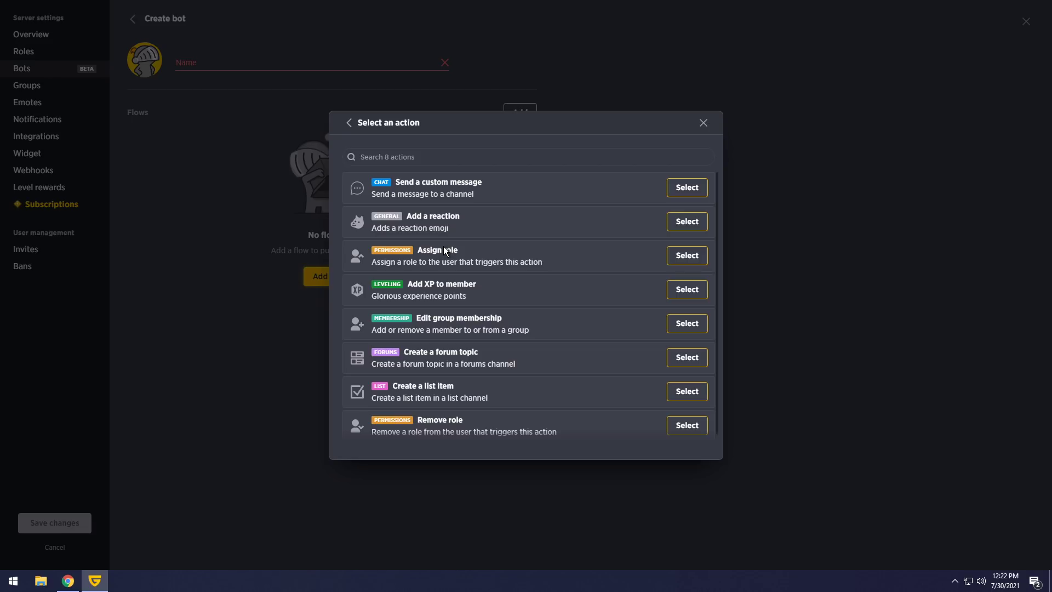
scroll(499, 304, "down", 1)
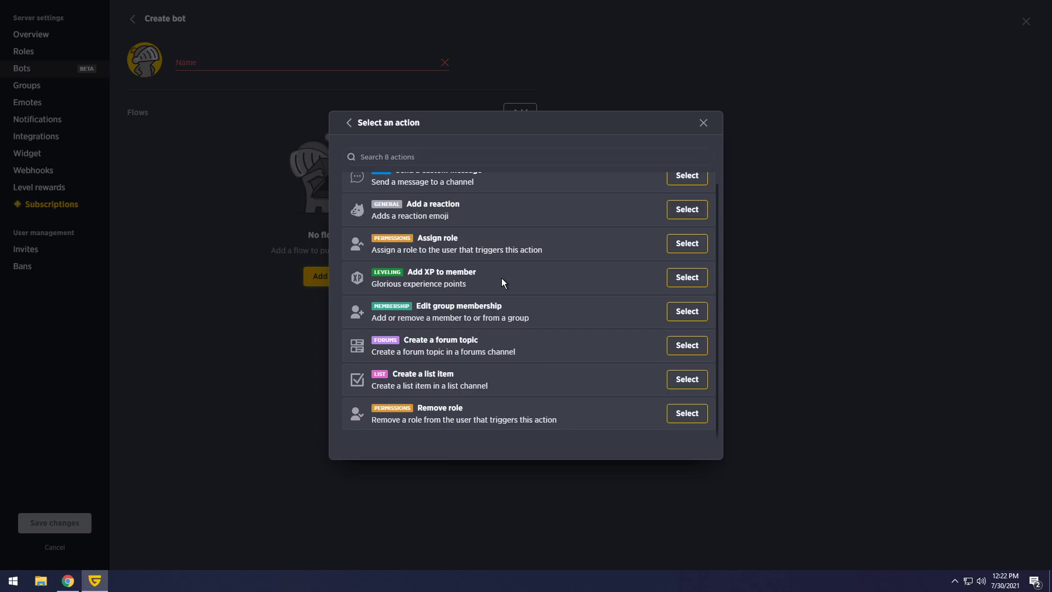
key("Escape")
left_click(625, 316)
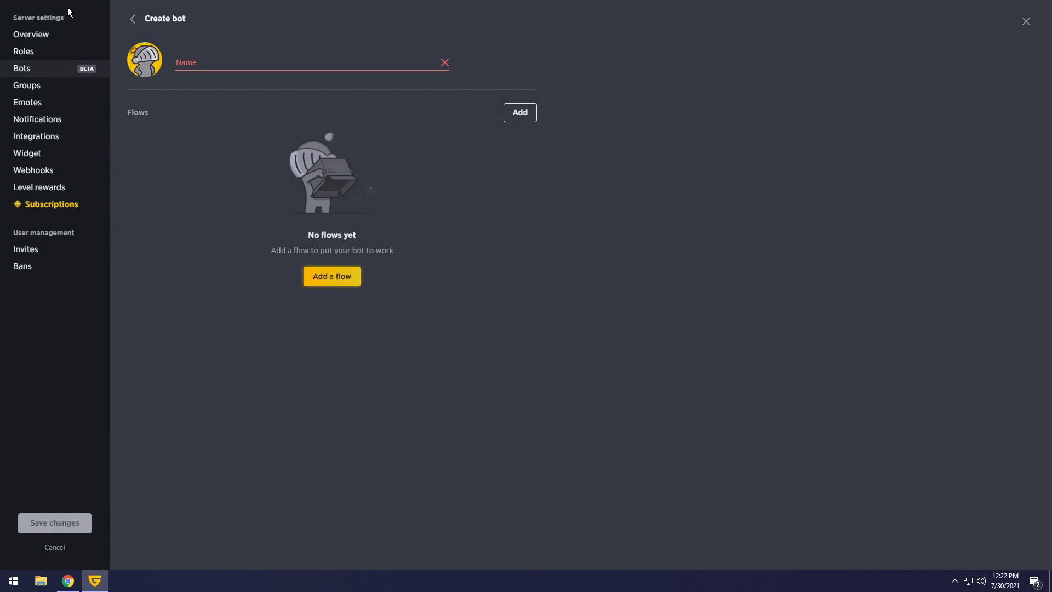
left_click(134, 19)
left_click(630, 315)
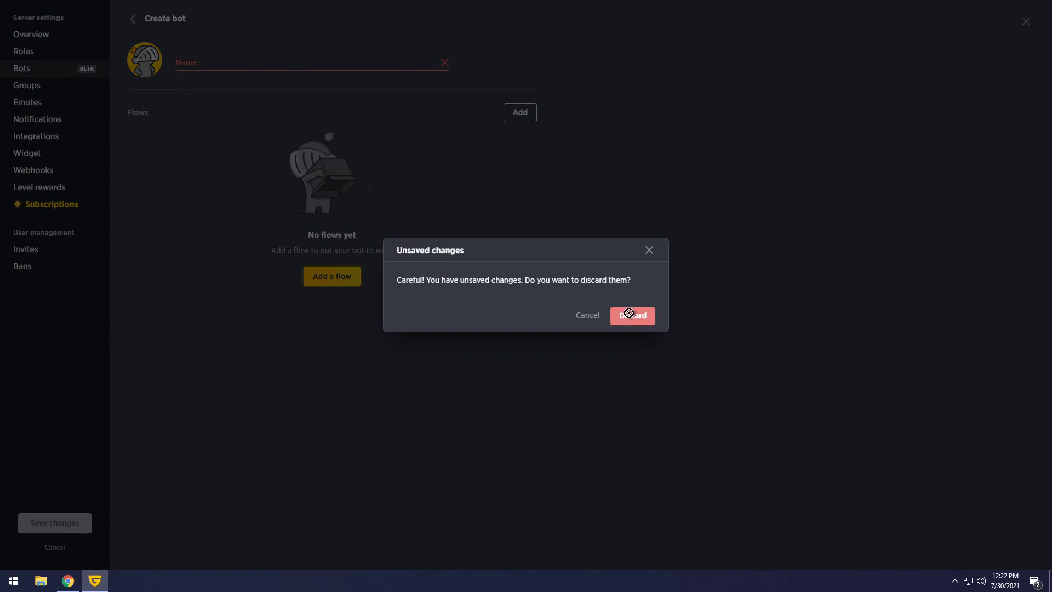
left_click(529, 152)
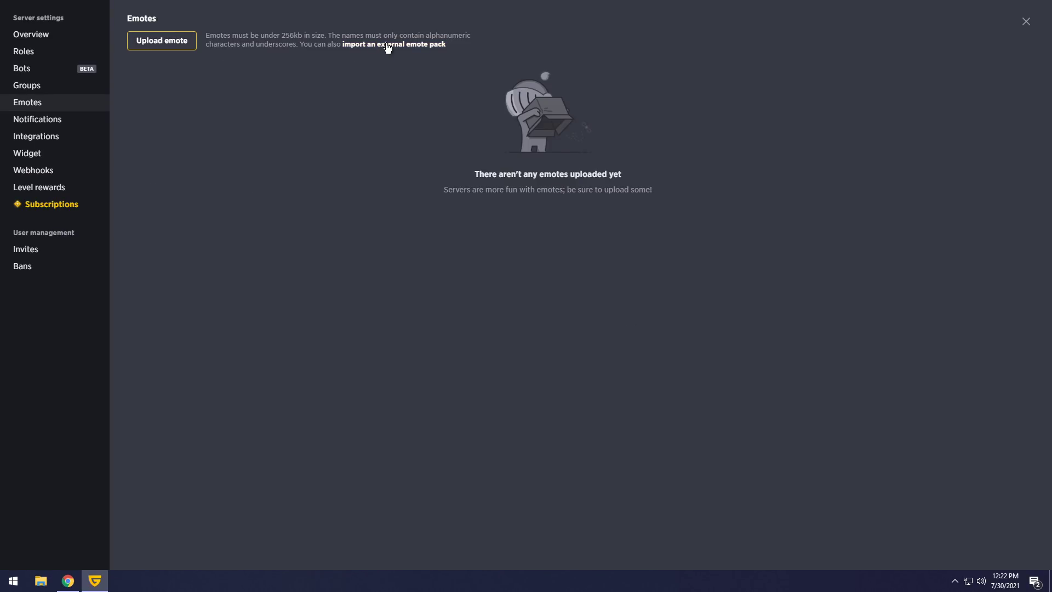
Import an external emote pack into the server's emotes using the copied pack link.
left_click(385, 42)
left_click(585, 330)
left_click(161, 40)
left_click(403, 45)
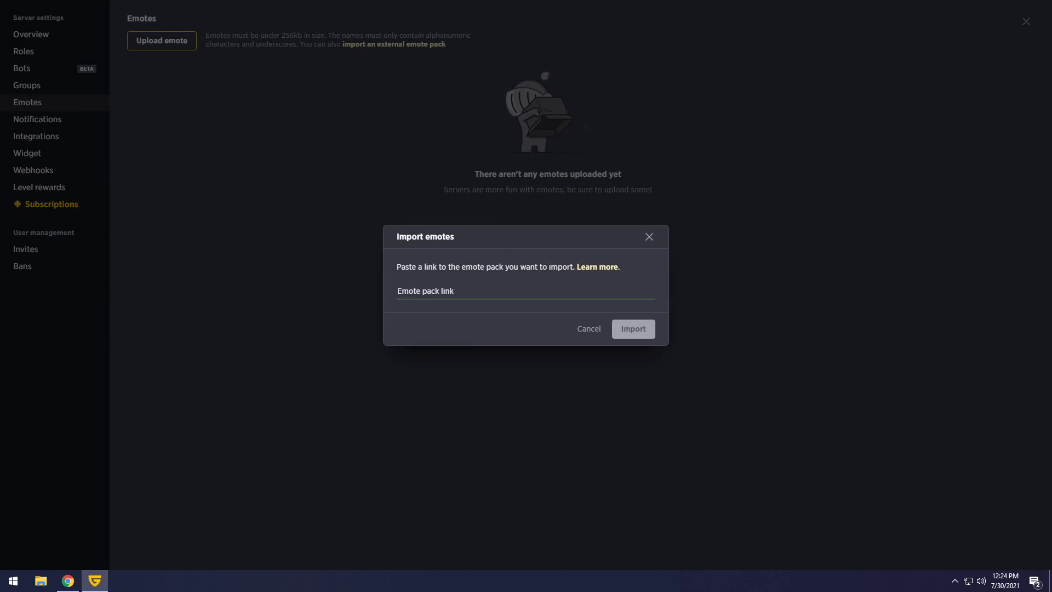
key("ctrl+v")
left_click(634, 333)
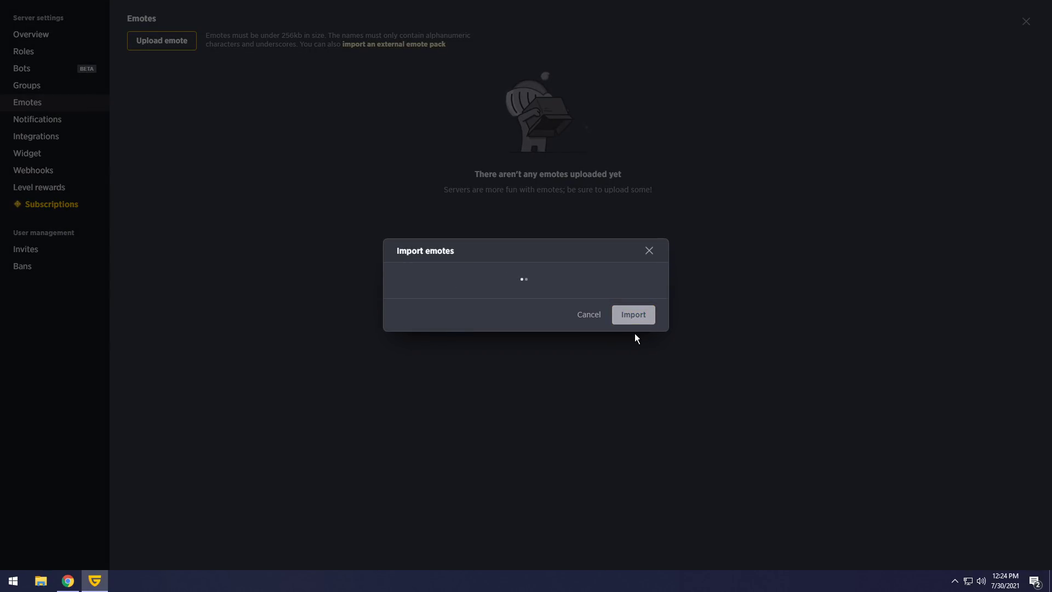
left_click(630, 318)
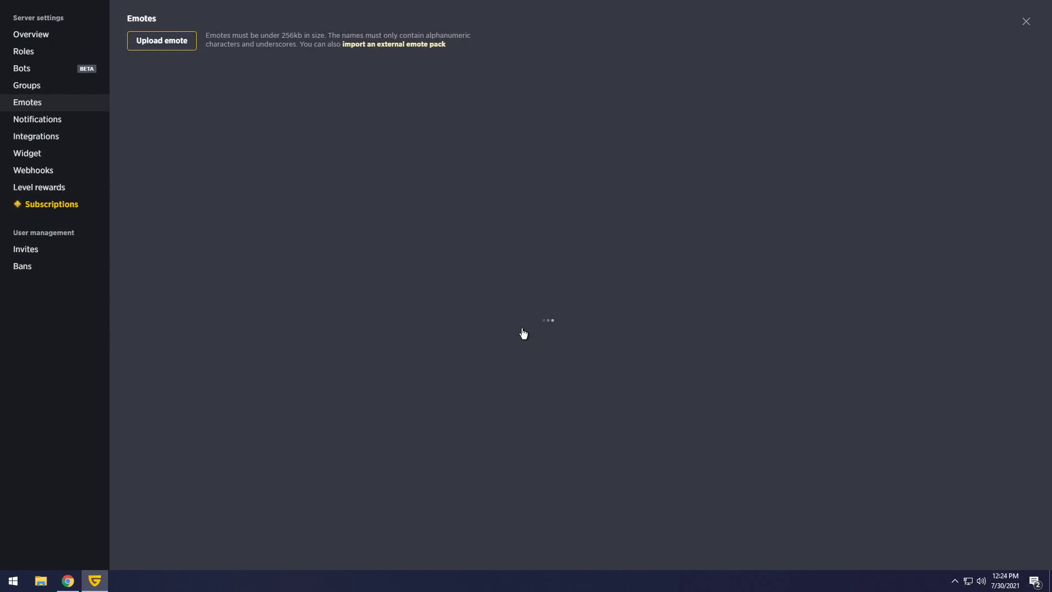
Switch to Chrome, browse the custom emojis on emoji.gg, and return to the Guilded server settings.
left_click(75, 583)
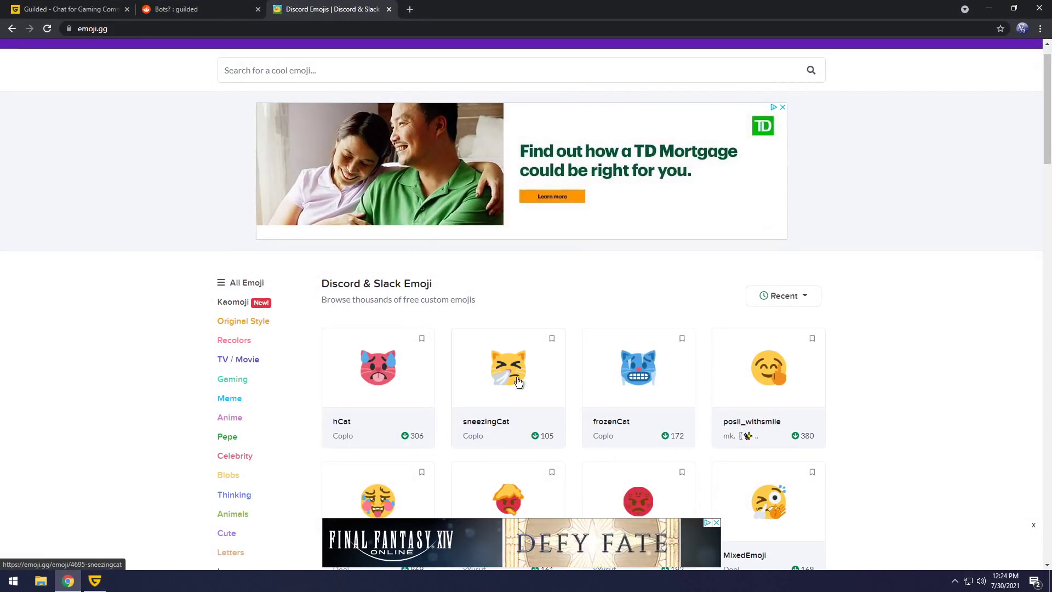
scroll(518, 382, "down", 7)
scroll(578, 385, "up", 9)
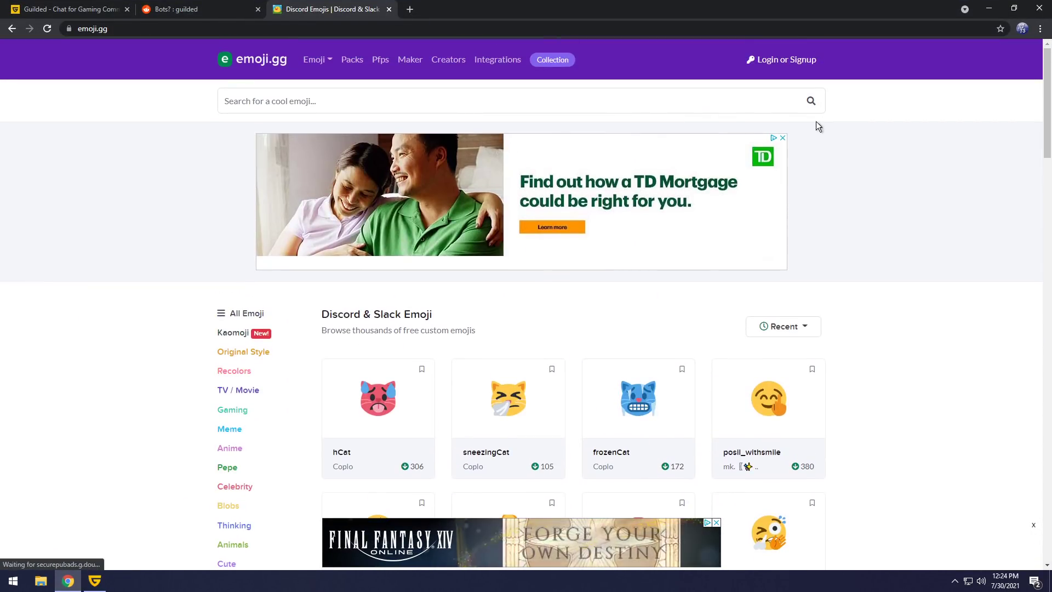
left_click(192, 5)
left_click(374, 7)
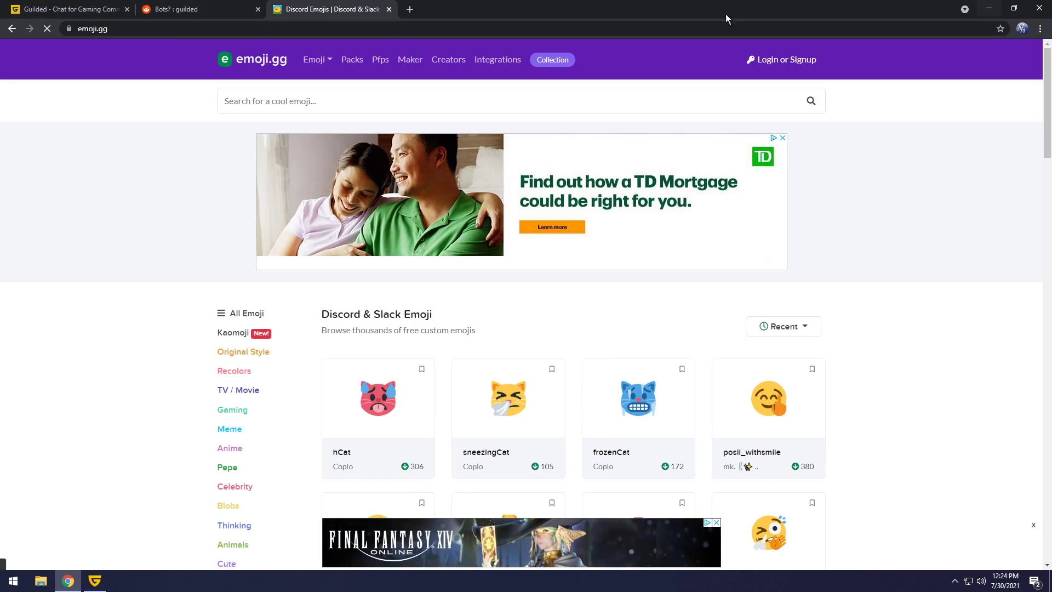
left_click(991, 9)
Look over the server's Integrations, Widget and Webhooks settings.
left_click(37, 137)
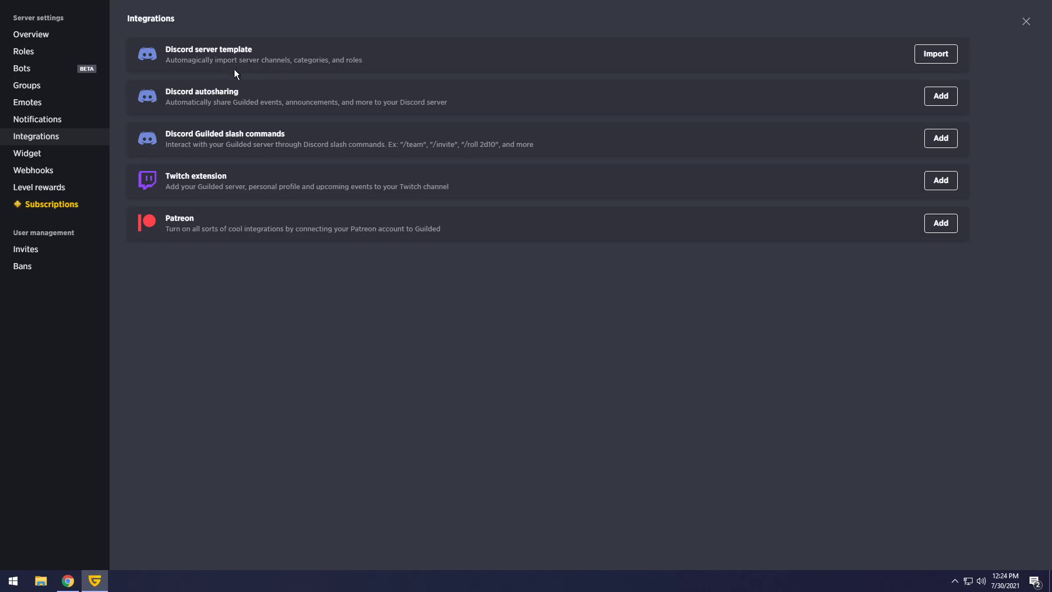
left_click(34, 154)
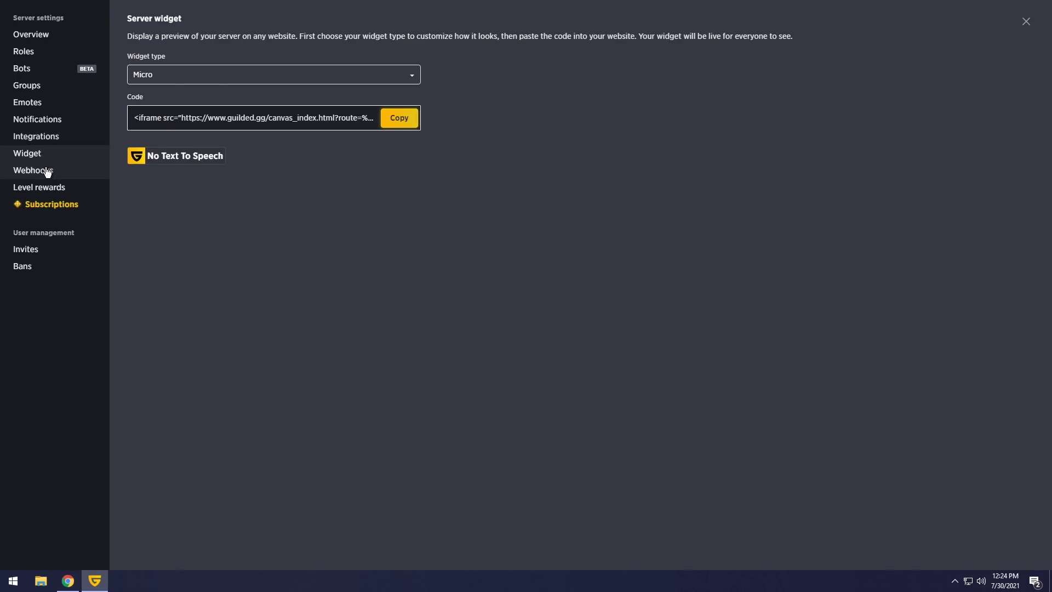
left_click(47, 171)
Add a level reward that grants the Captain role at level 5.
left_click(48, 189)
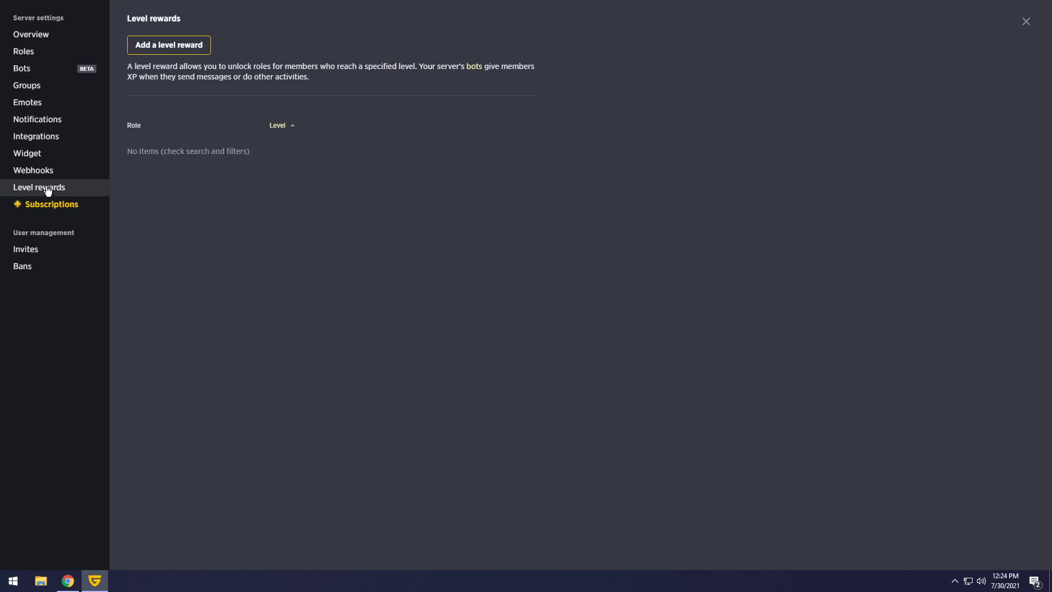
left_click(171, 52)
left_click(444, 254)
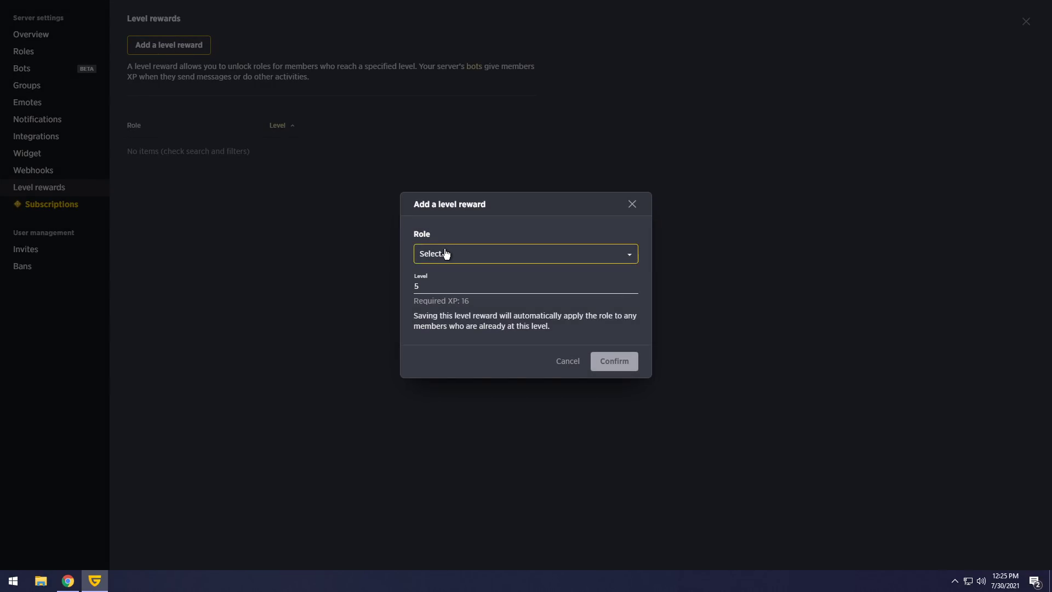
left_click(444, 254)
left_click(436, 274)
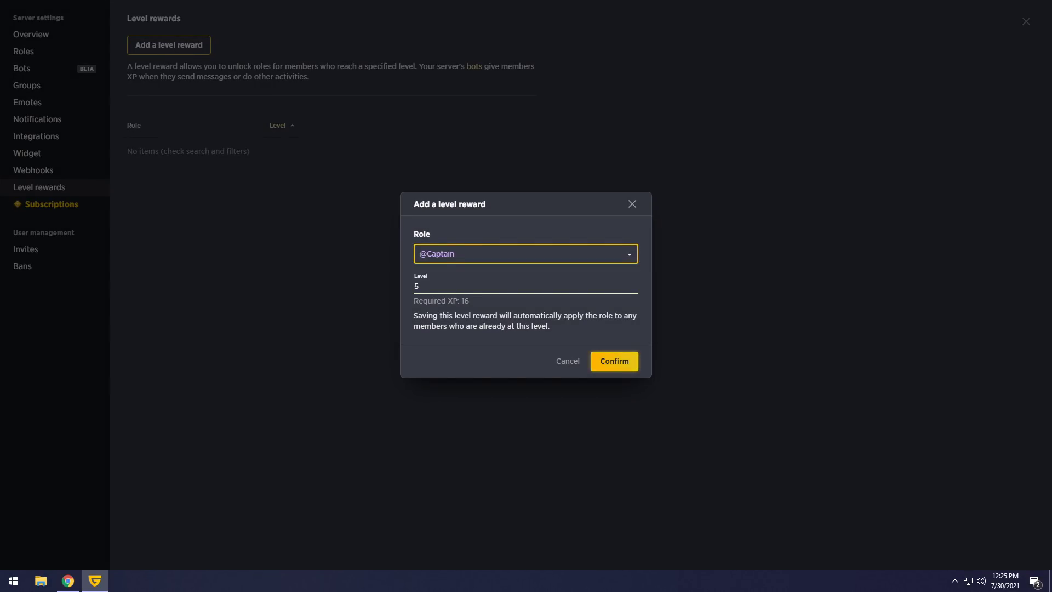
left_click(607, 360)
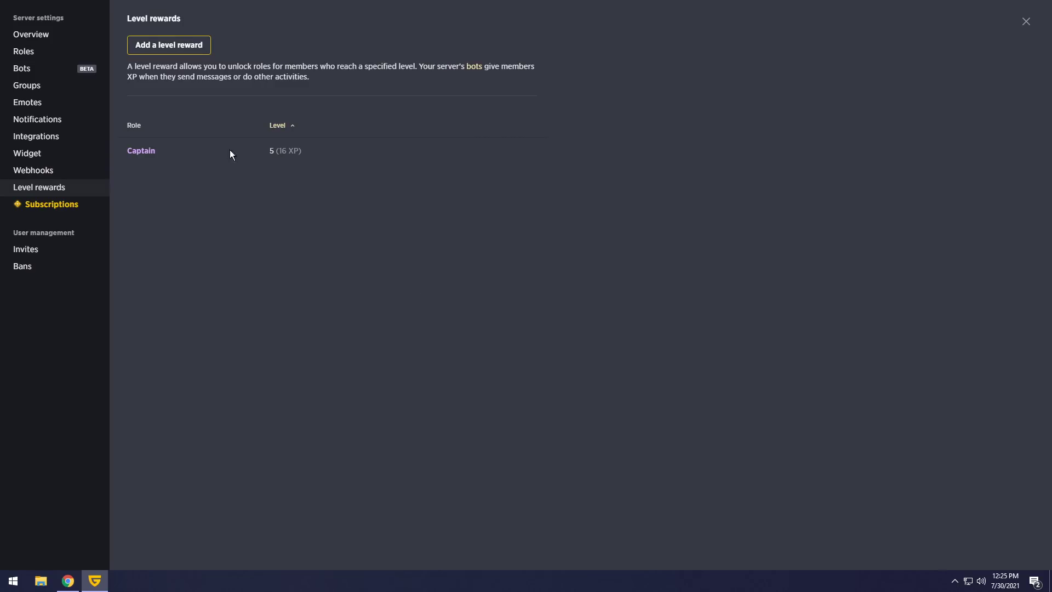
Enable subscriptions for the server, going through the payout country choice and postponing the Stripe account setup.
left_click(35, 210)
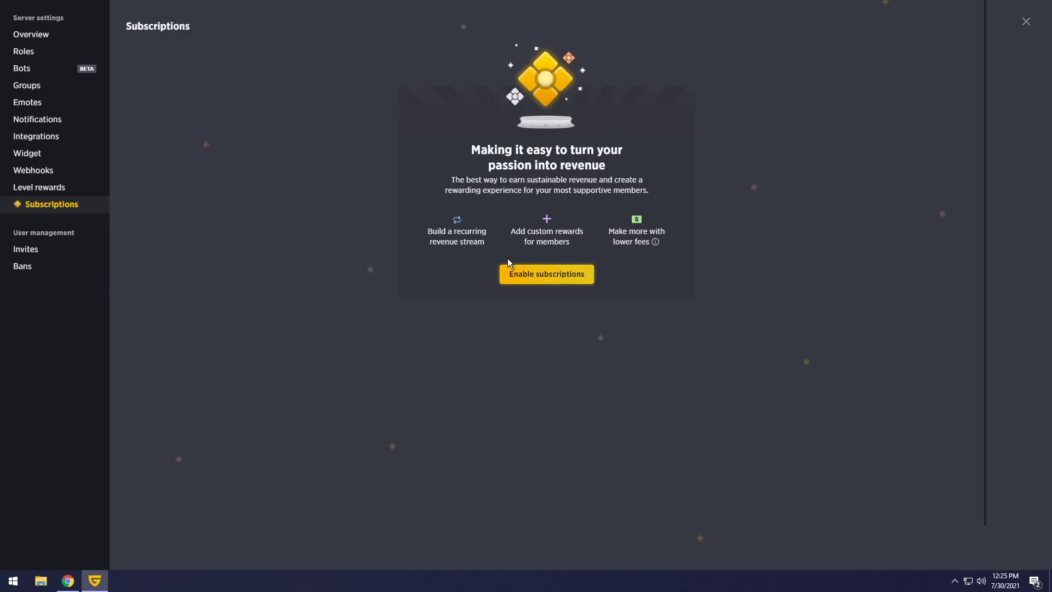
left_click(521, 273)
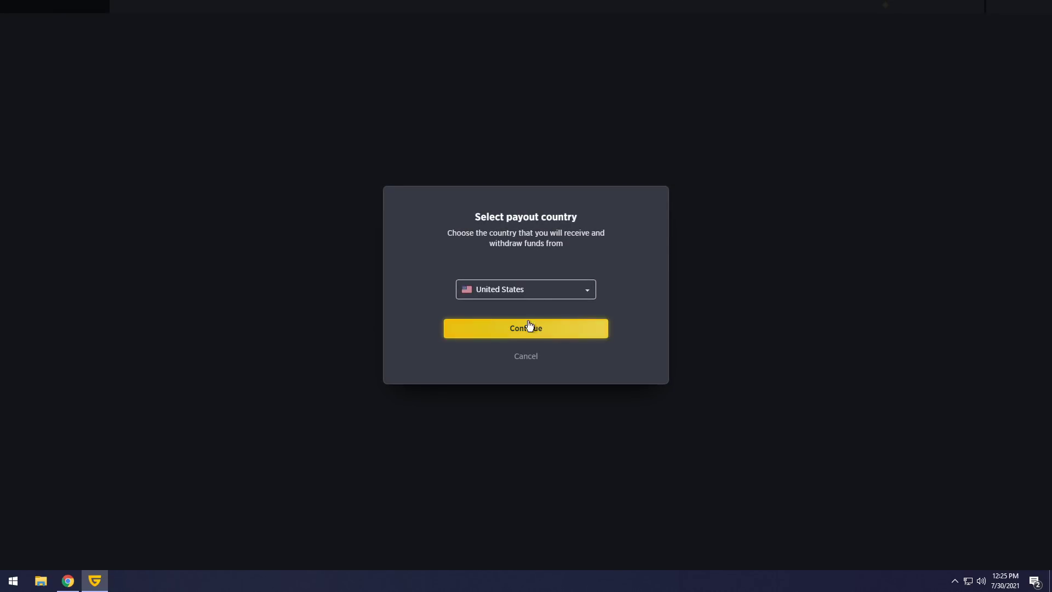
left_click(548, 288)
left_click(548, 290)
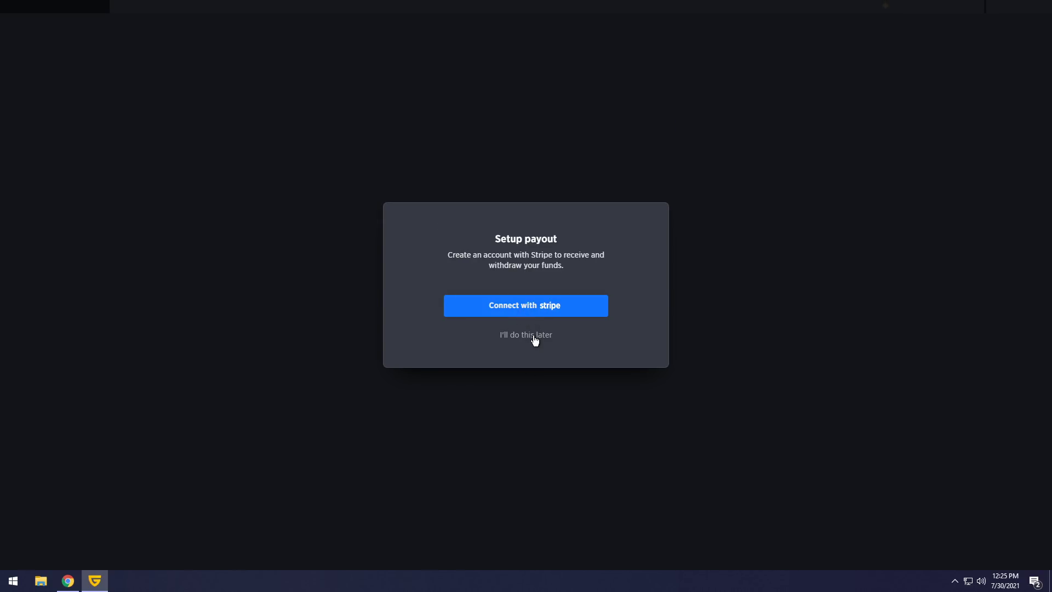
left_click(526, 335)
left_click(526, 347)
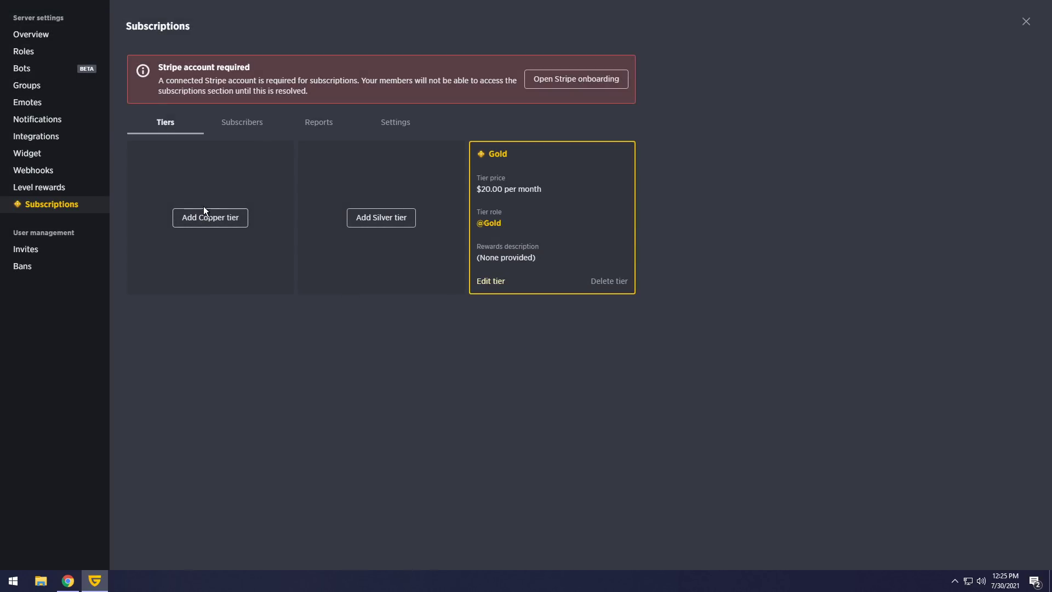
View the server's subscriber list and the subscription earnings reports.
left_click(248, 125)
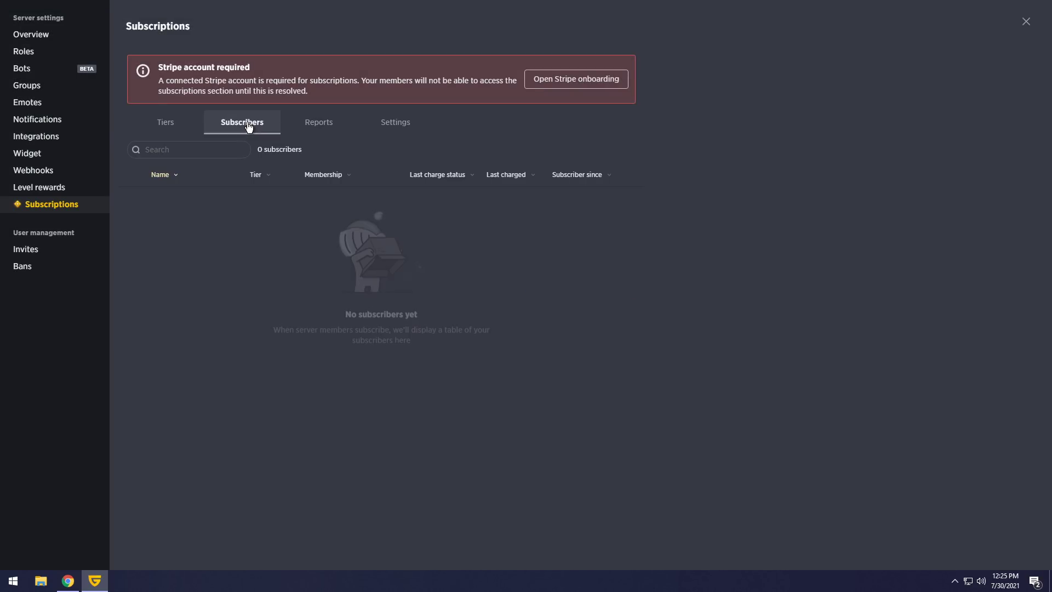
left_click(318, 128)
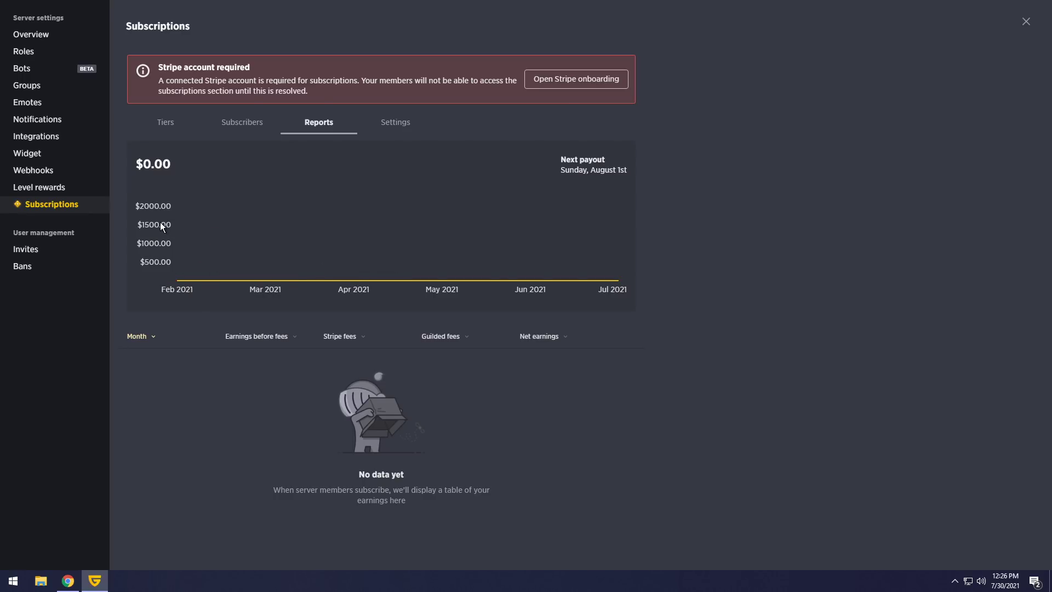
left_click(402, 120)
left_click(168, 135)
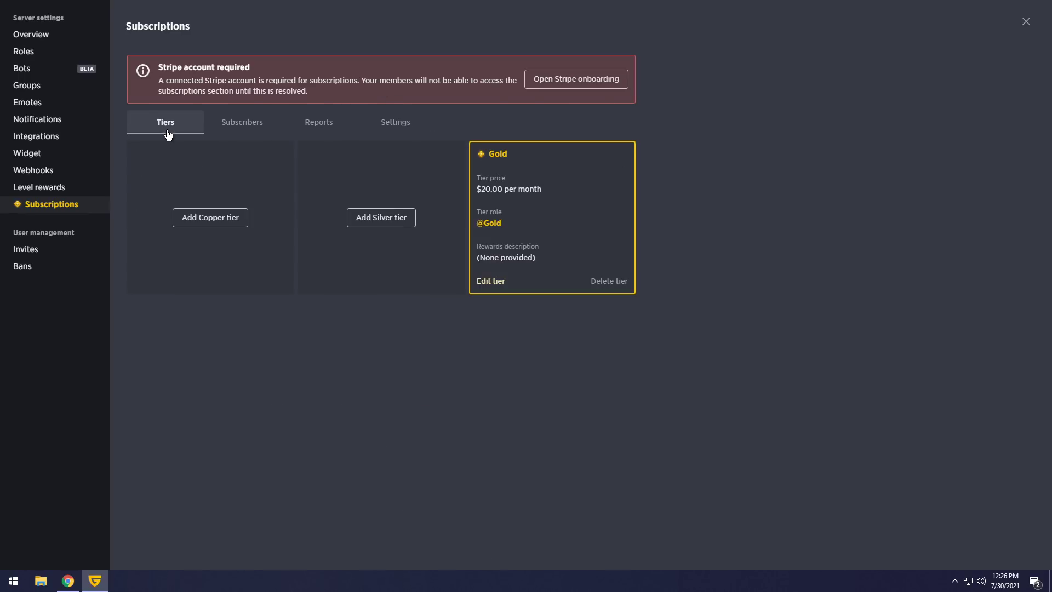
left_click(387, 219)
left_click(576, 276)
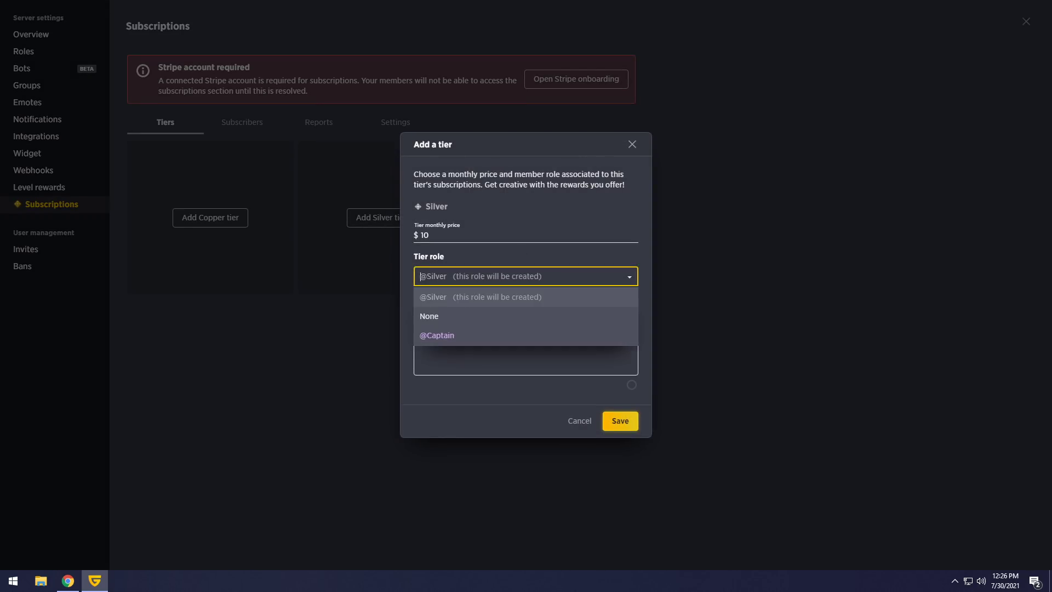
left_click(537, 256)
left_click(623, 417)
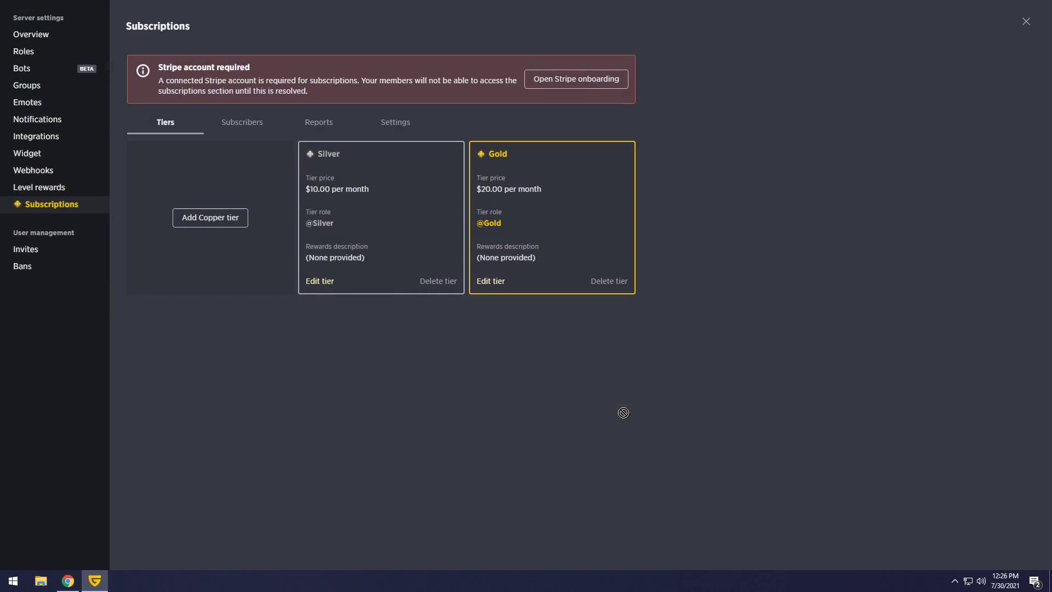
Open the form for a new Copper tier, cancel it, and close the server settings.
left_click(221, 218)
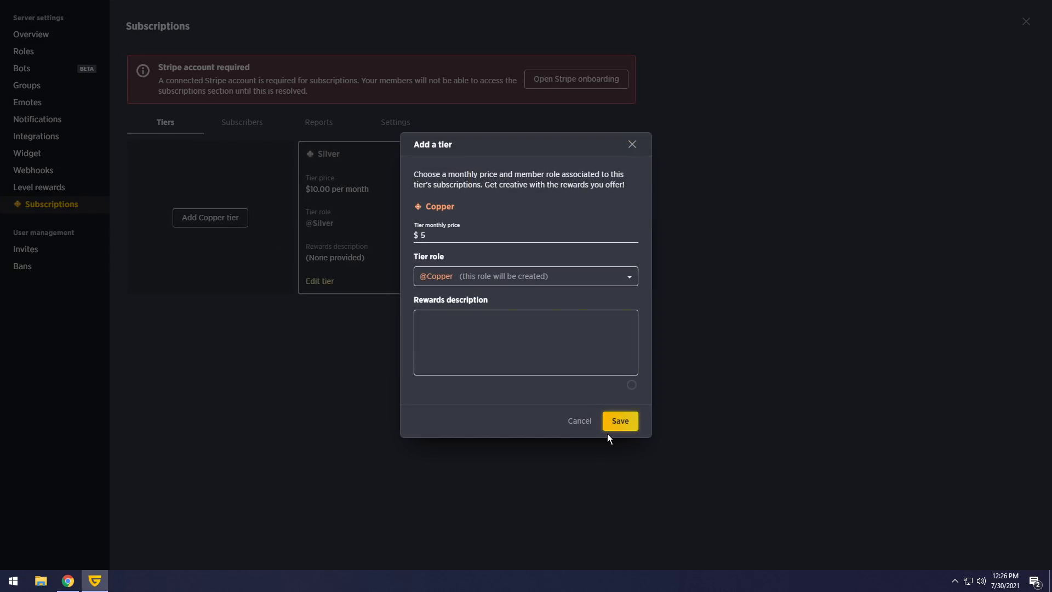
left_click(632, 144)
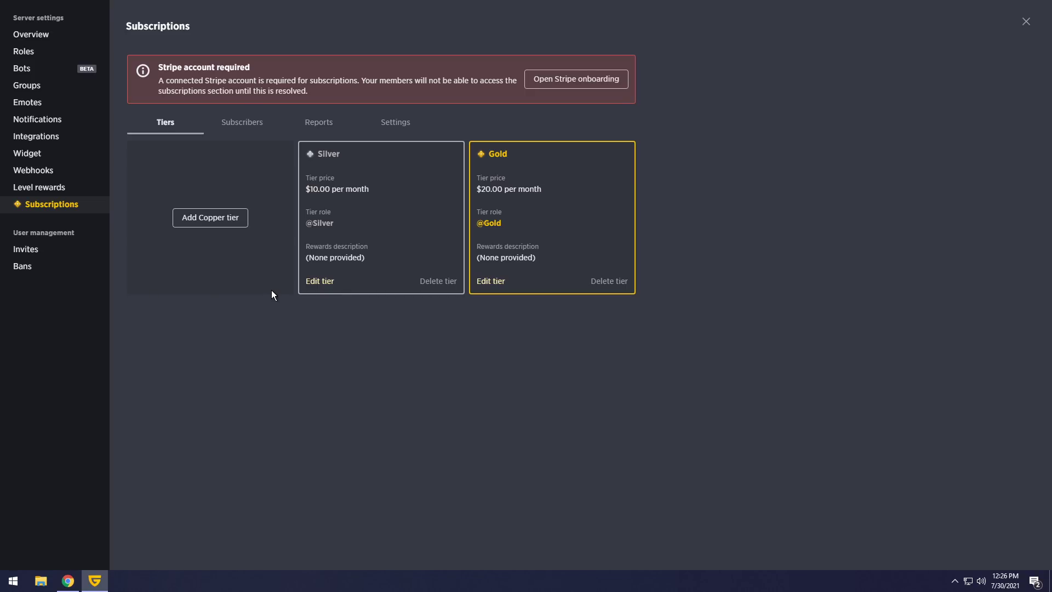
key("Escape")
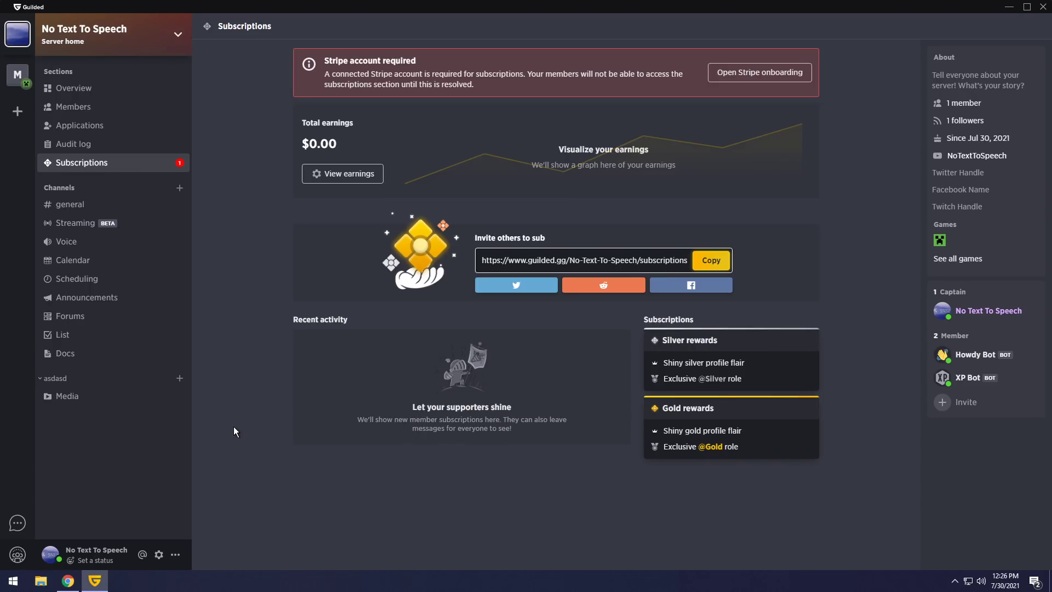
Browse the featured tournaments and view the teams and CHECK IN channel of Monthly NEW WORLD ORDYR Tournaments #2 - 1v1.
mouse_move(17, 555)
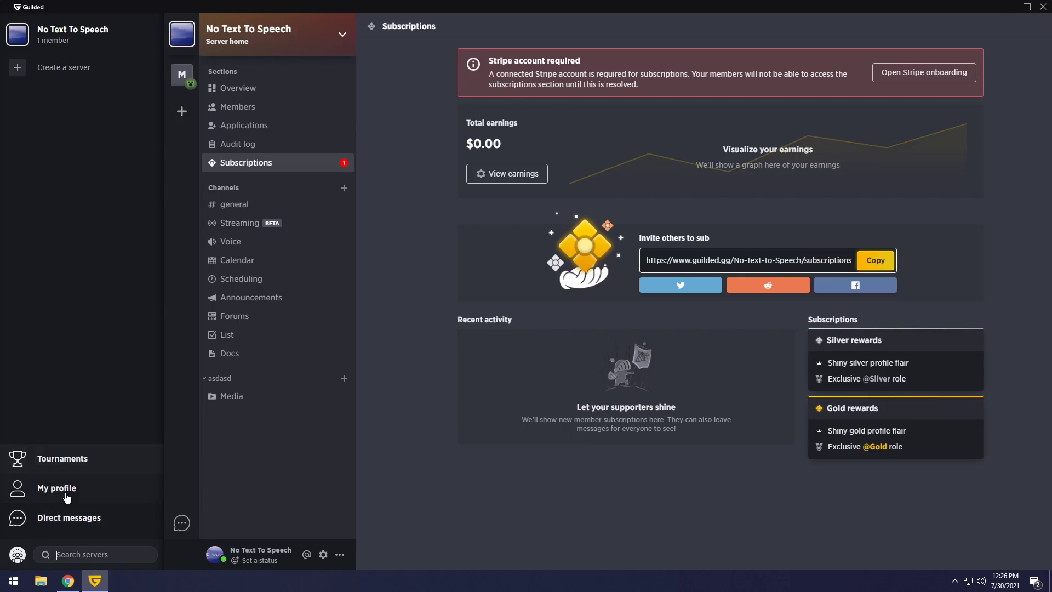
left_click(65, 458)
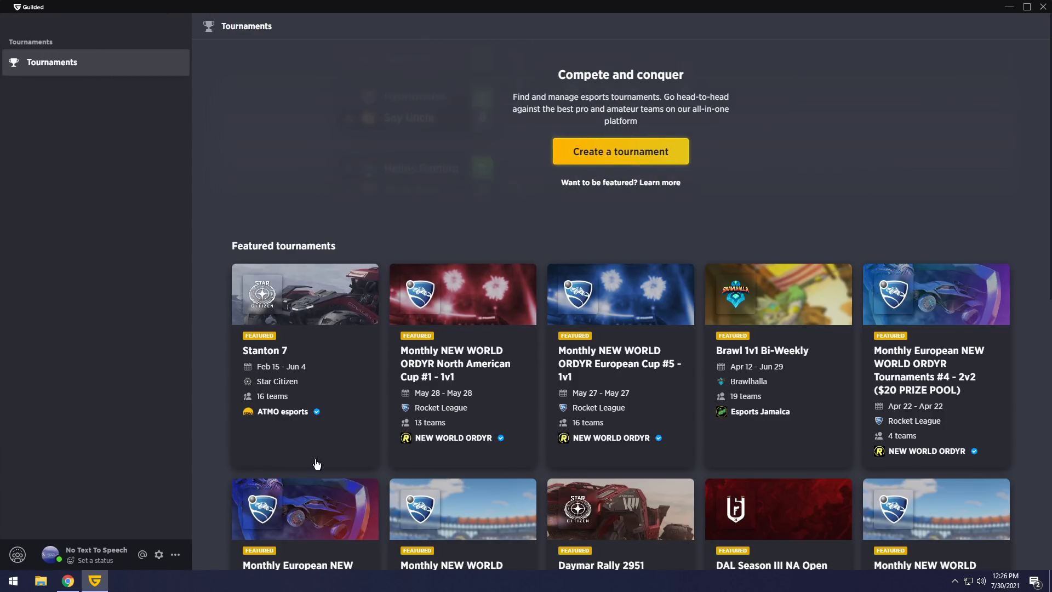
scroll(412, 433, "down", 3)
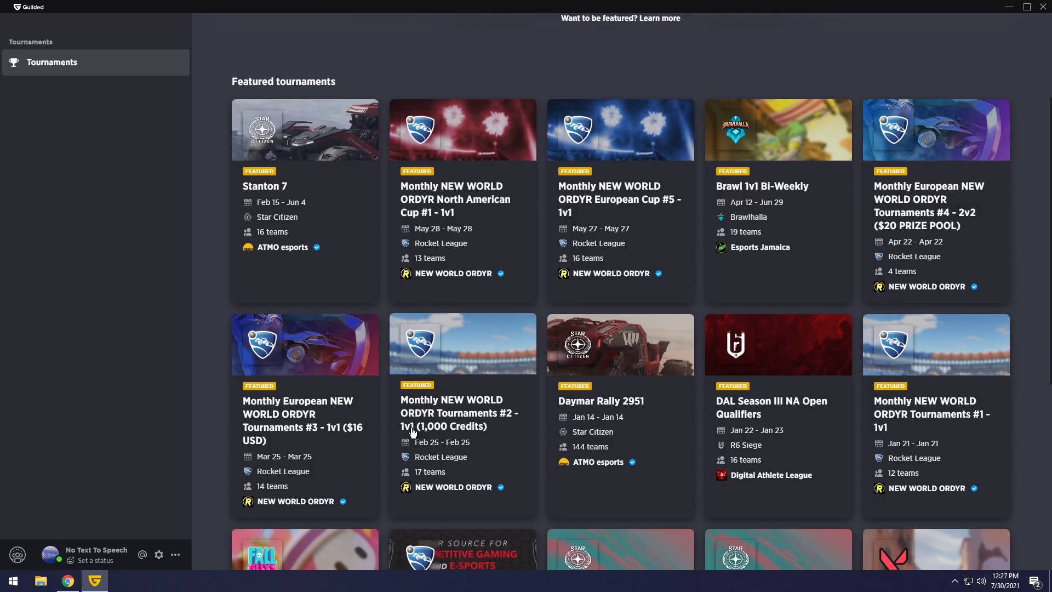
scroll(428, 384, "down", 2)
left_click(422, 233)
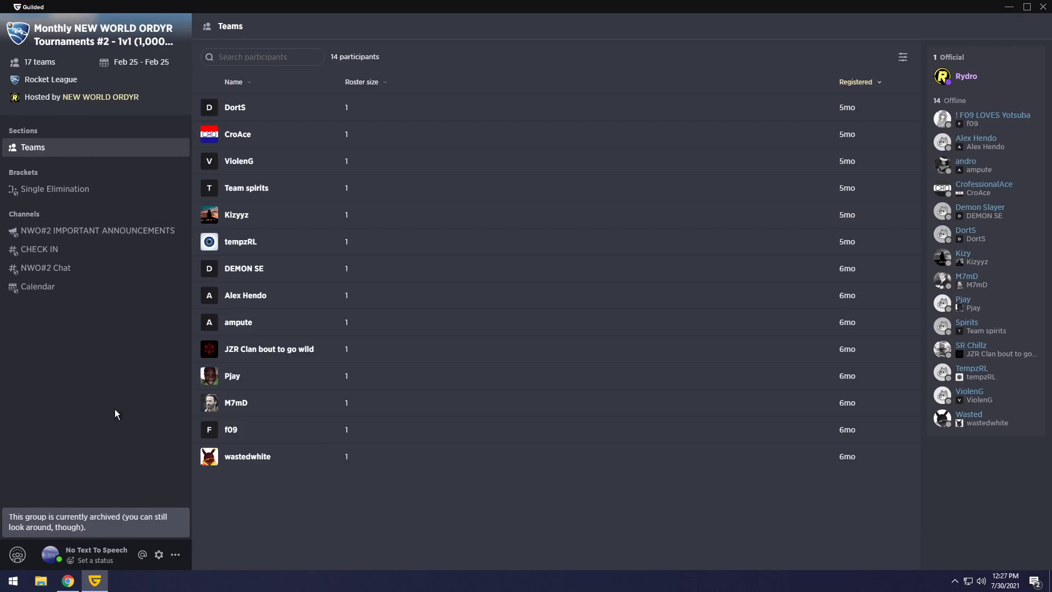
left_click(17, 555)
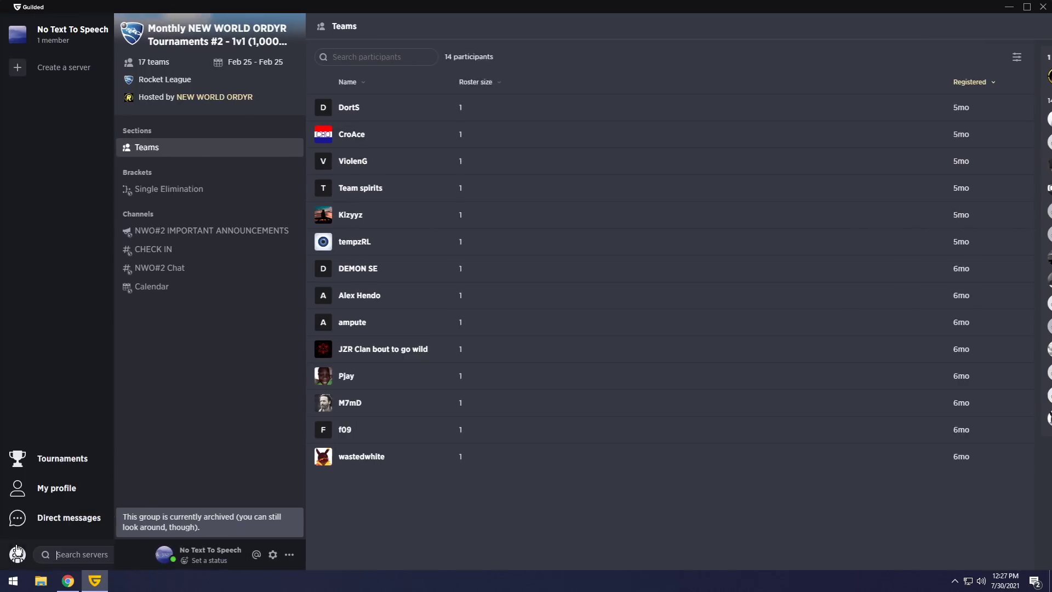
left_click(54, 249)
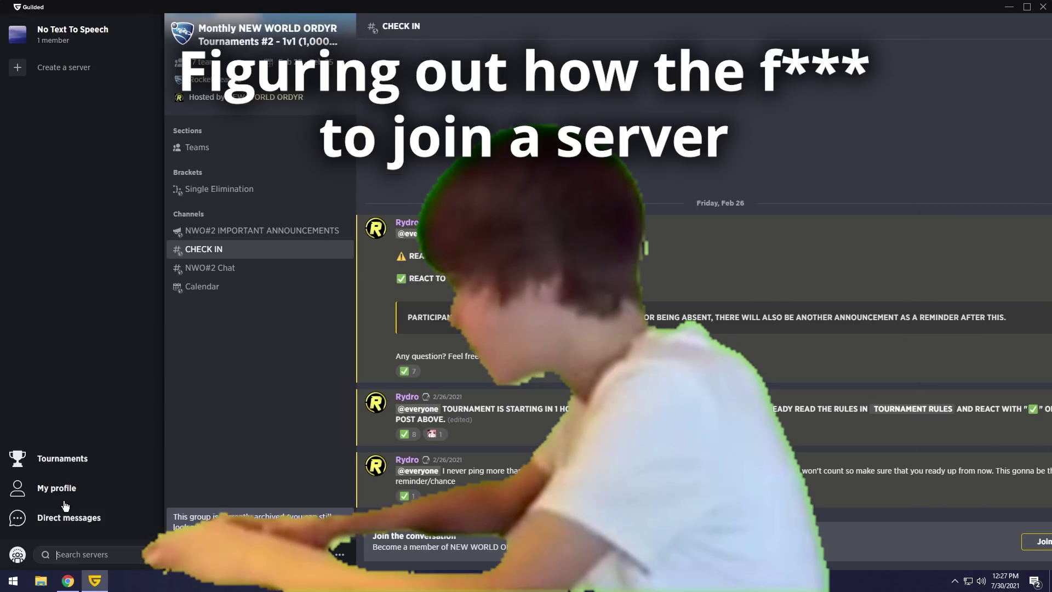
Visit the official Guilded server and inspect Guilded's processes in Task Manager before closing it.
left_click(40, 529)
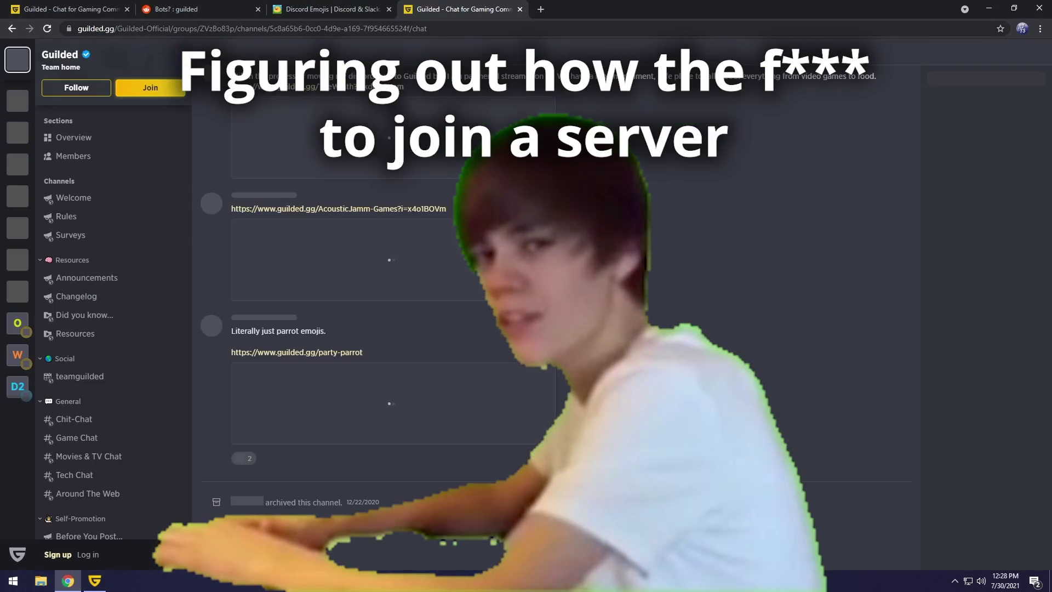
left_click(100, 94)
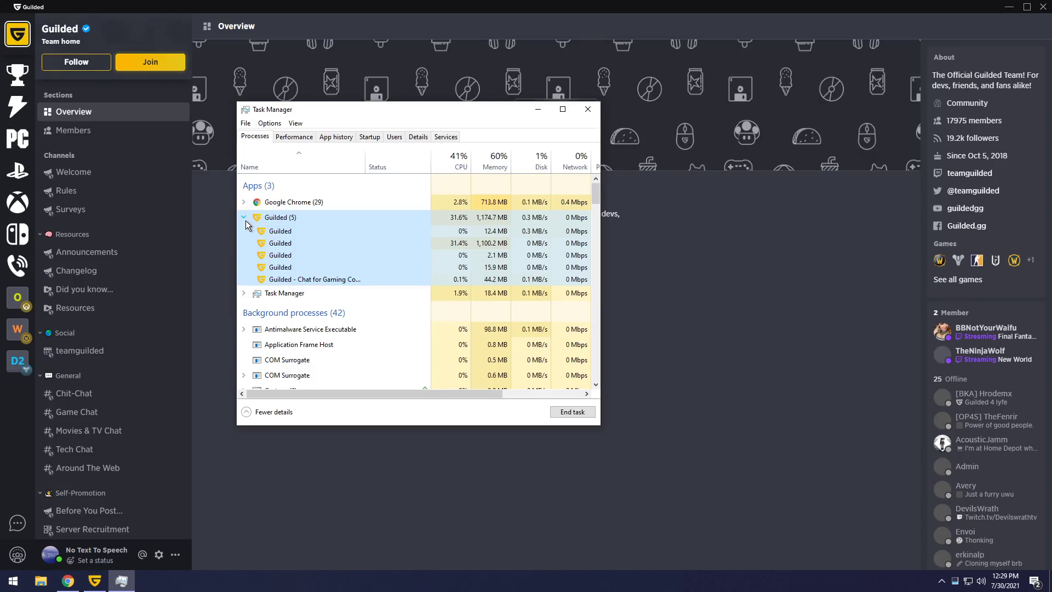
left_click(244, 219)
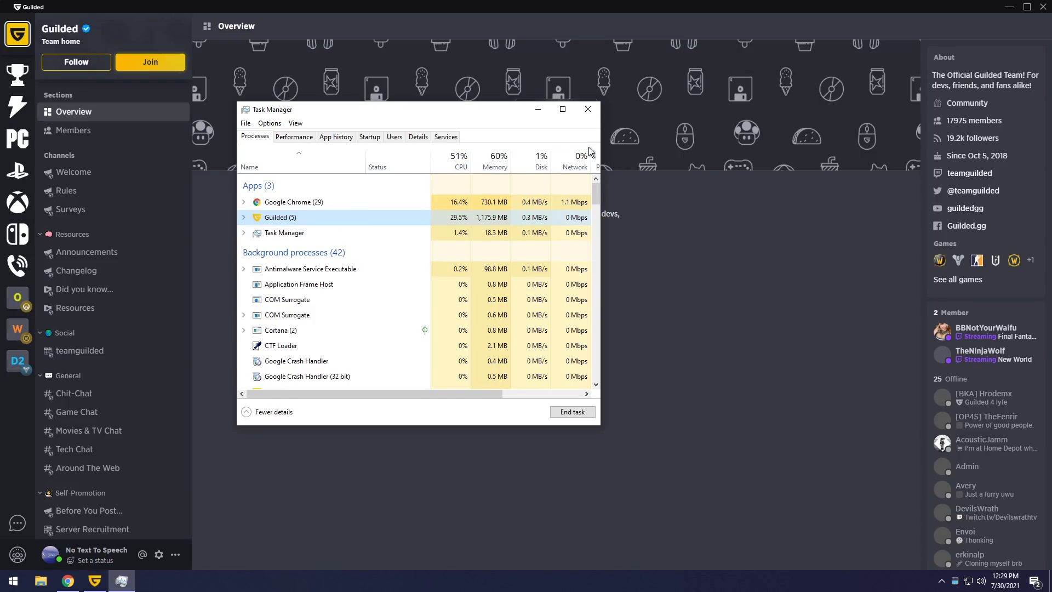
left_click(581, 110)
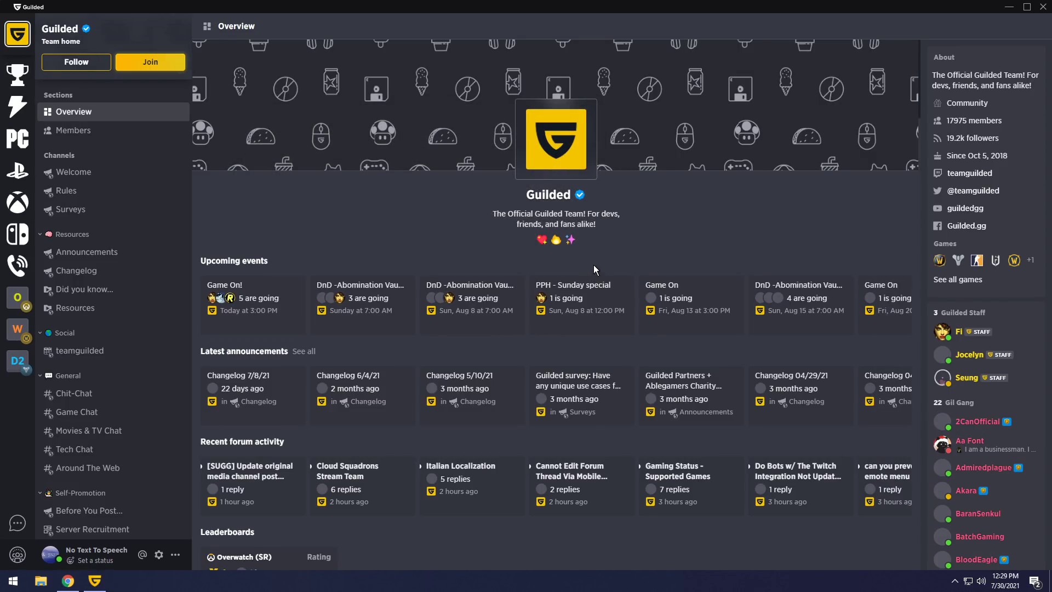
Look through the official Guilded server's member list from its Before You Post... channel.
scroll(646, 337, "down", 4)
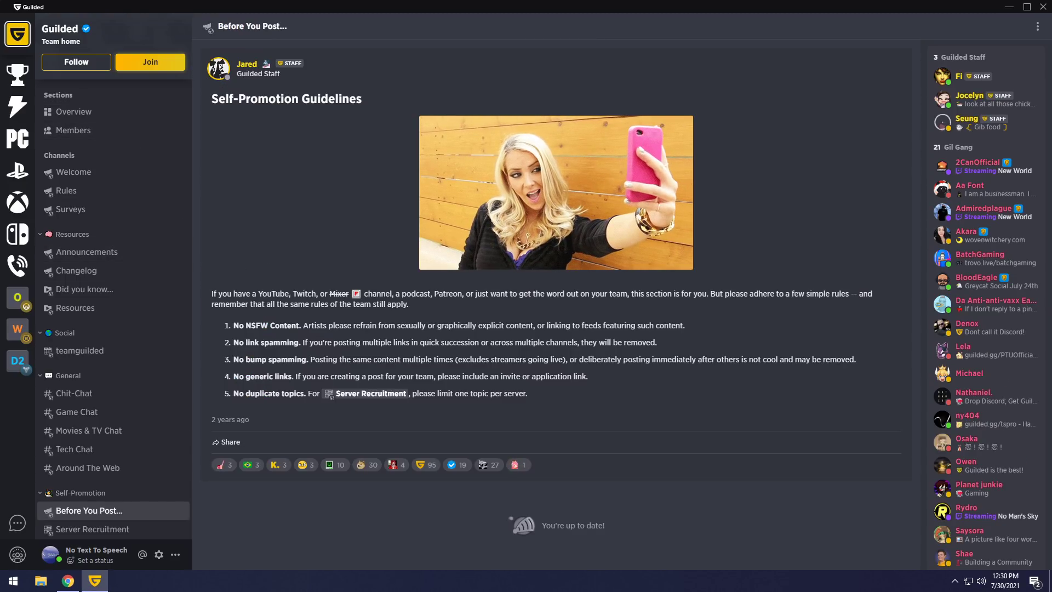
scroll(996, 258, "down", 10)
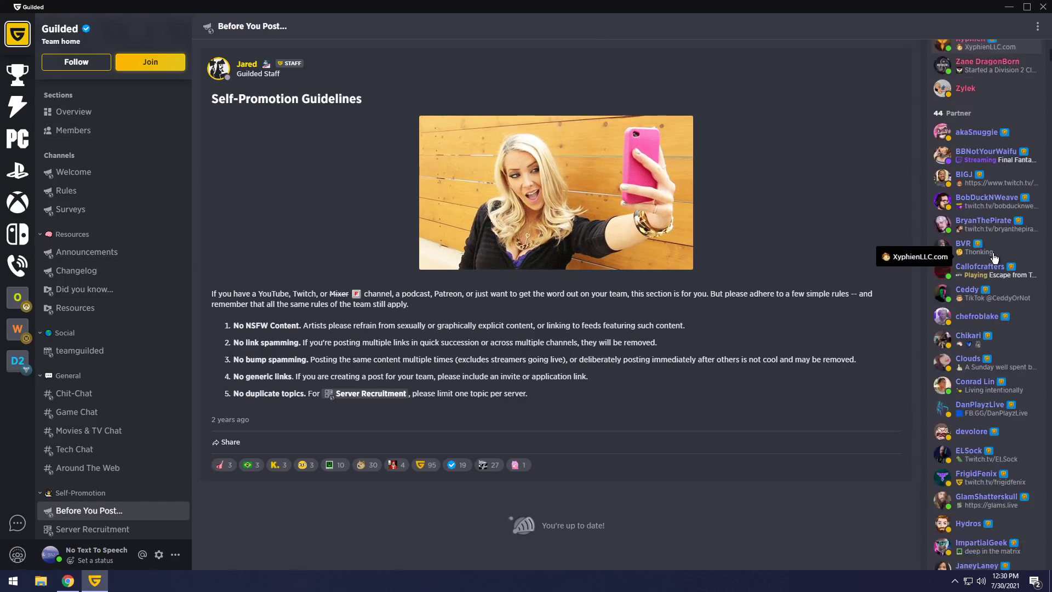
scroll(995, 258, "down", 10)
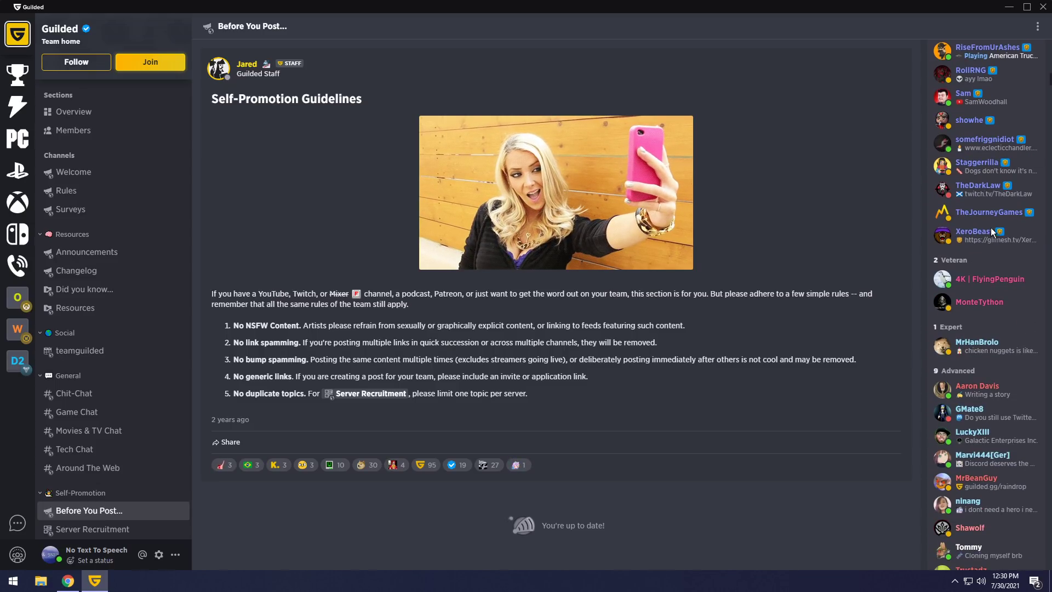
scroll(1000, 235, "down", 10)
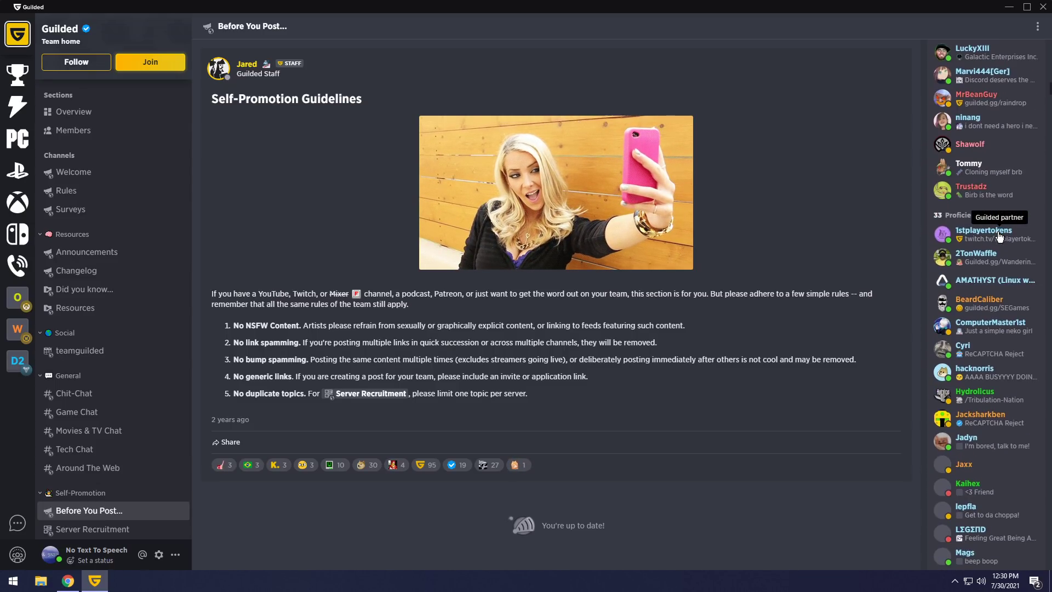
scroll(1000, 236, "down", 10)
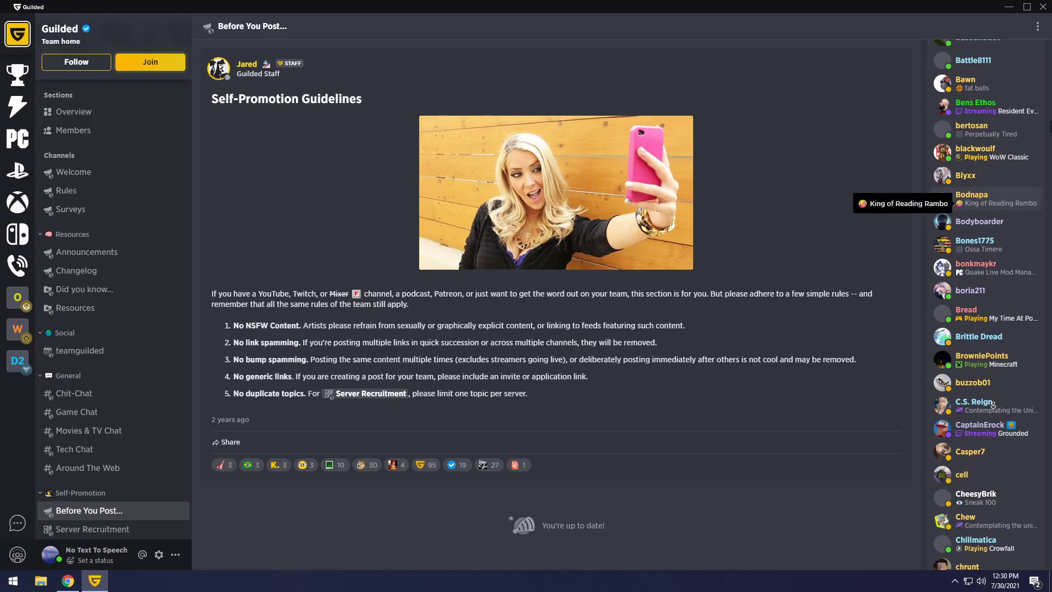
scroll(986, 476, "up", 10)
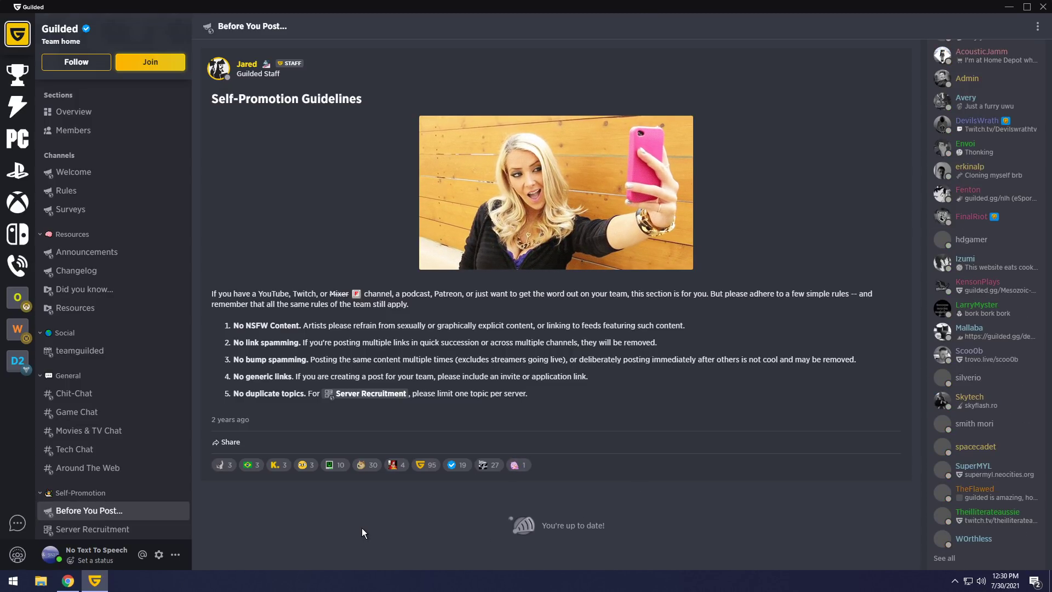
Check Guilded's resource usage and the system's CPU and memory graphs in Task Manager, and minimize it.
key("ctrl+shift+Escape")
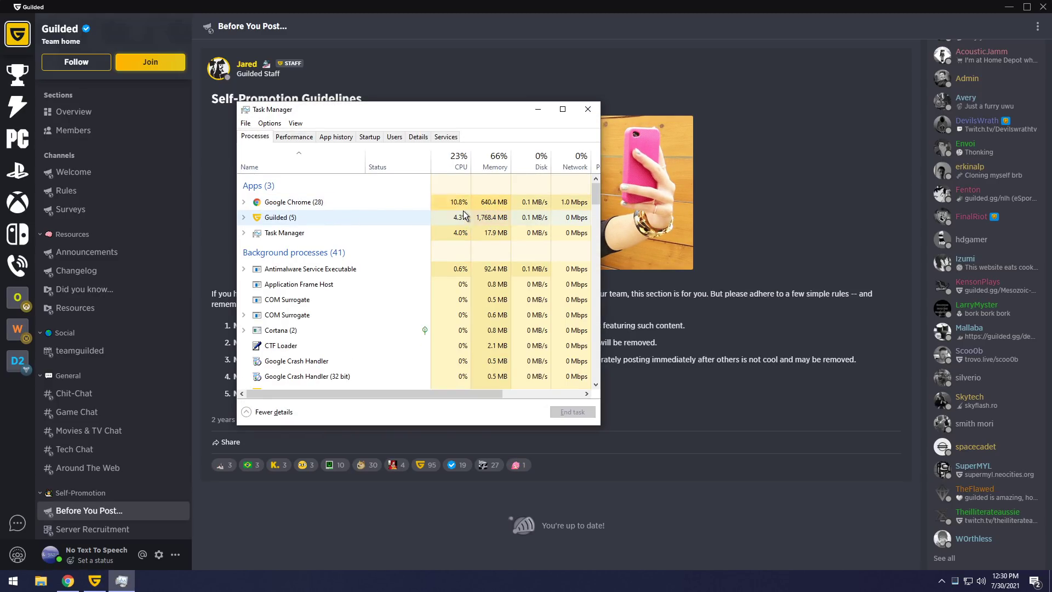
left_click(295, 137)
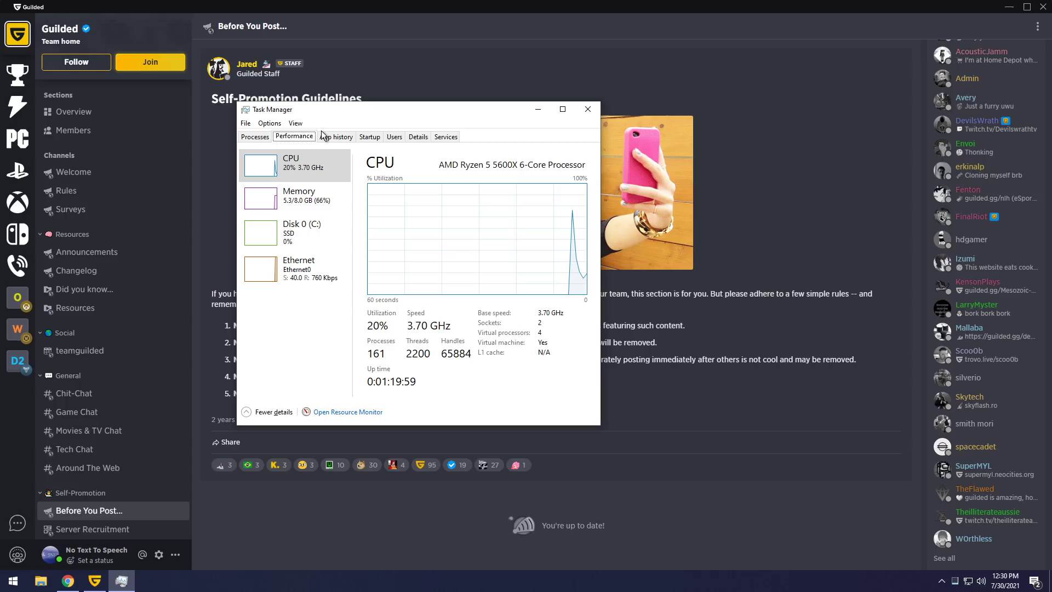
left_click(307, 200)
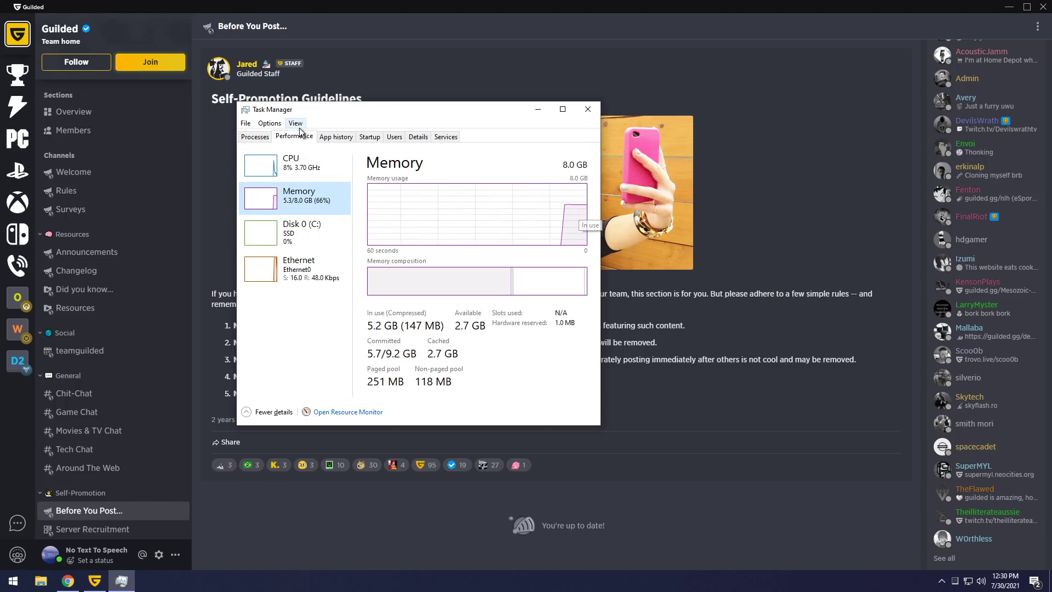
left_click(255, 136)
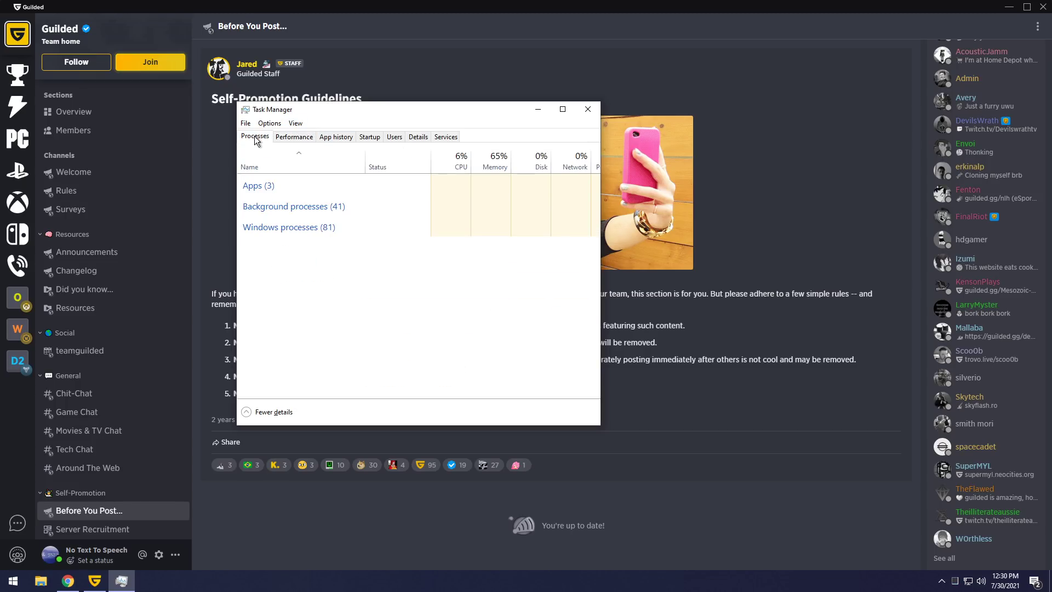
left_click(548, 113)
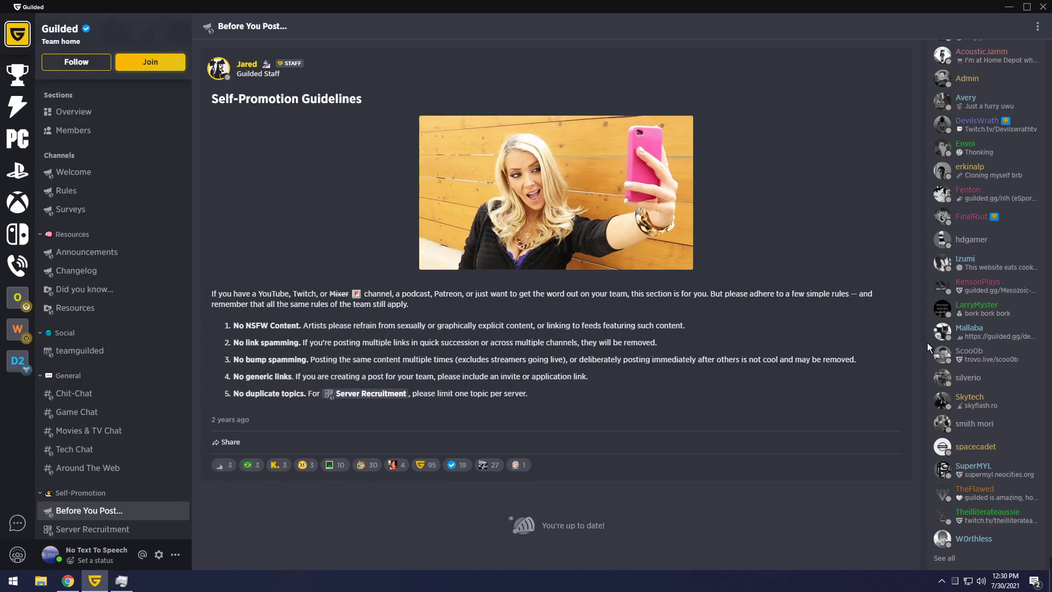
Run through the long member list again and look over the remaining channels of the Guilded server.
scroll(973, 337, "up", 1)
scroll(973, 337, "down", 15)
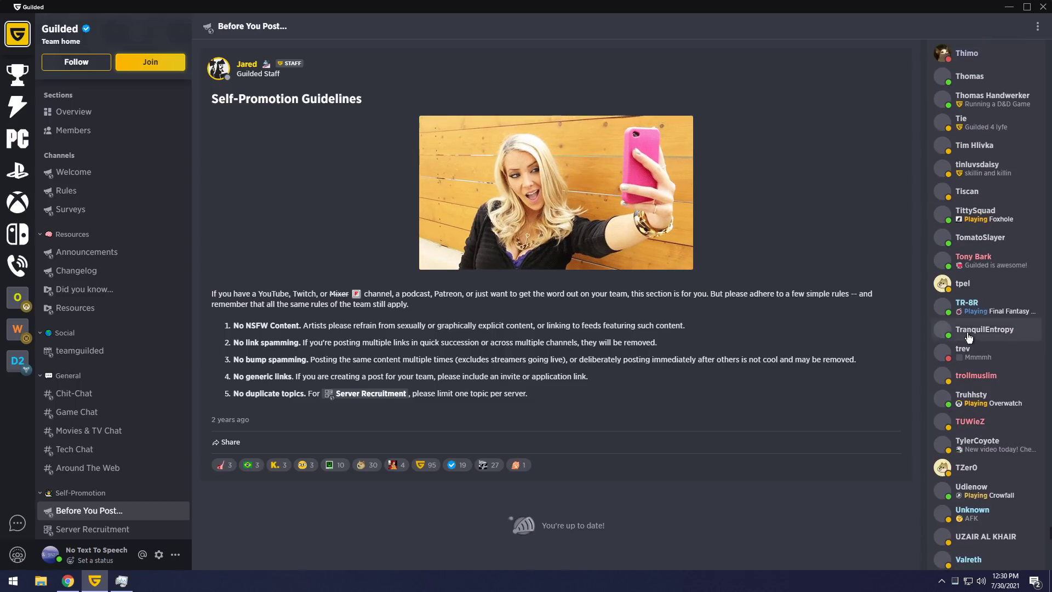
scroll(966, 333, "up", 12)
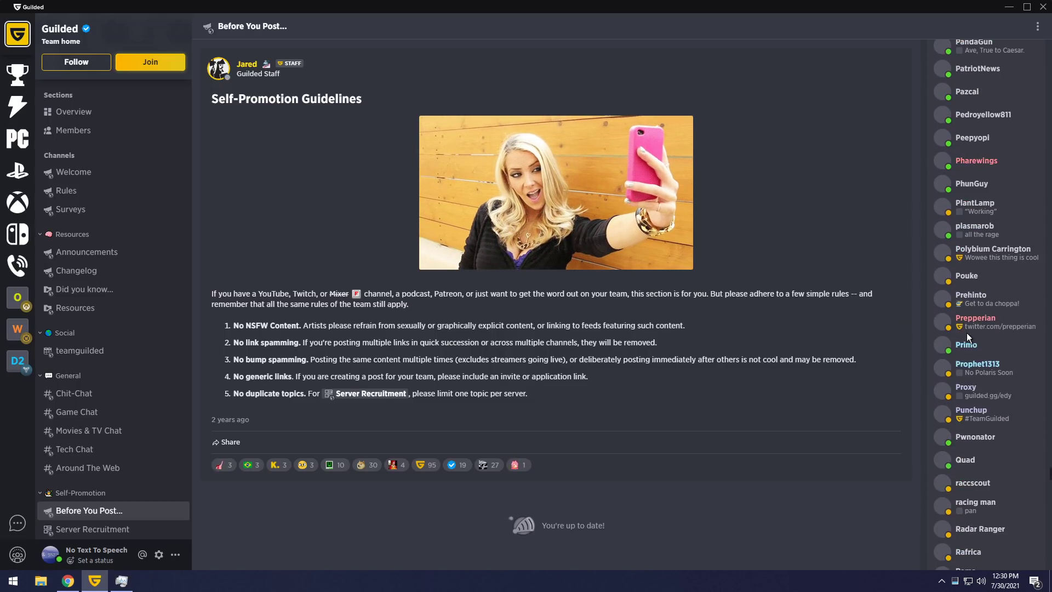
scroll(999, 378, "up", 5)
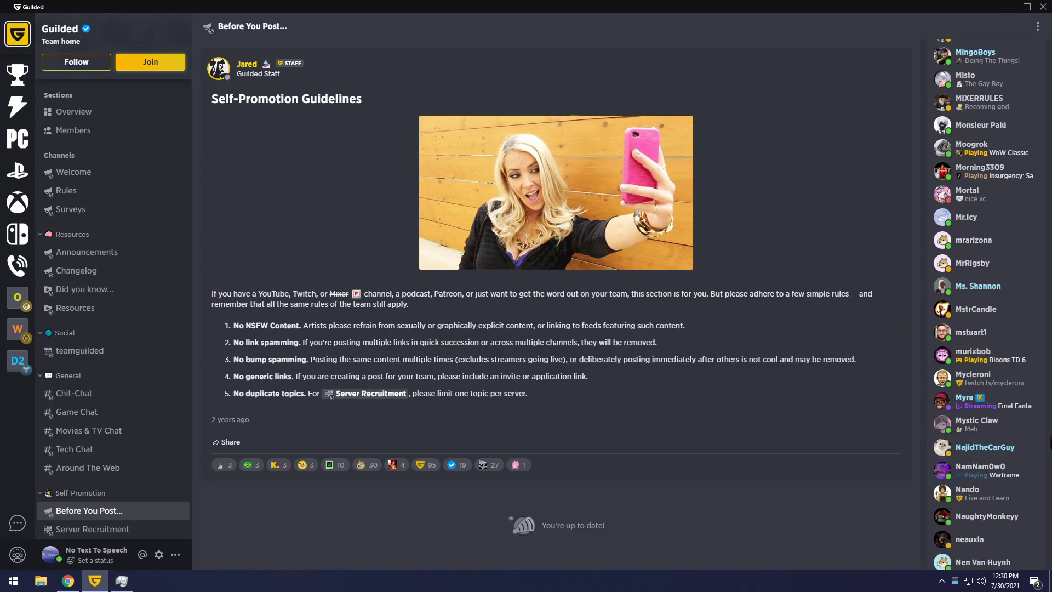
left_click_drag(1048, 384, 1048, 44)
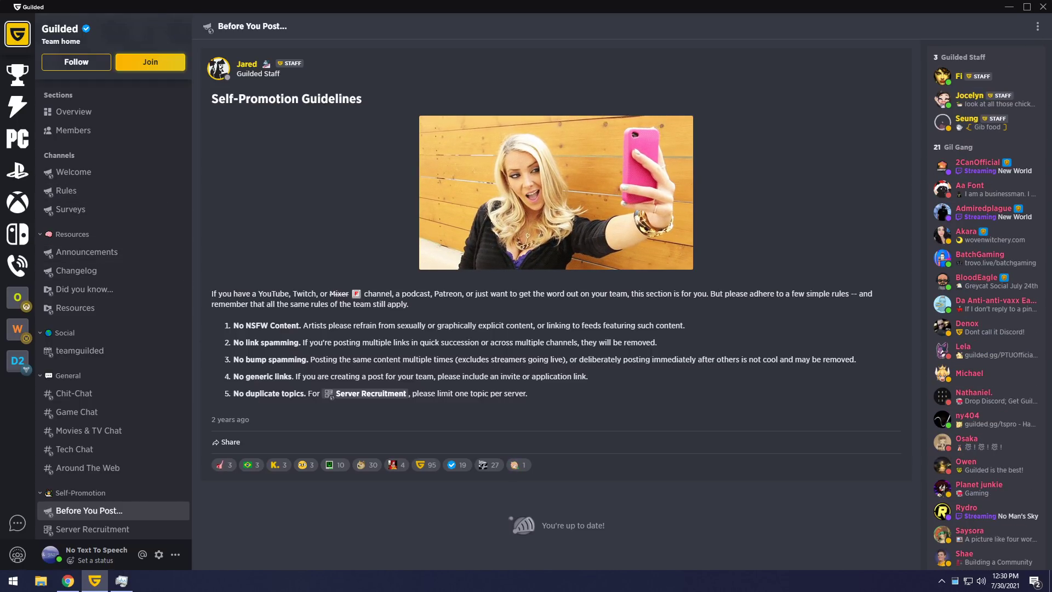
scroll(110, 378, "down", 4)
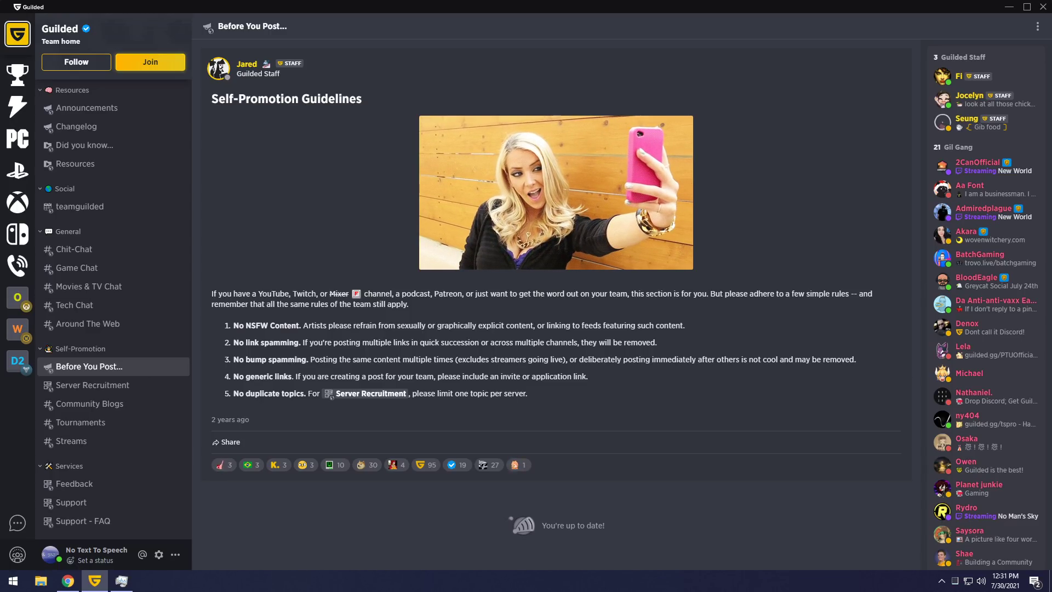
Open the full profile of the Gil Gang member streaming No Man's Sky and read its feed.
left_click(967, 507)
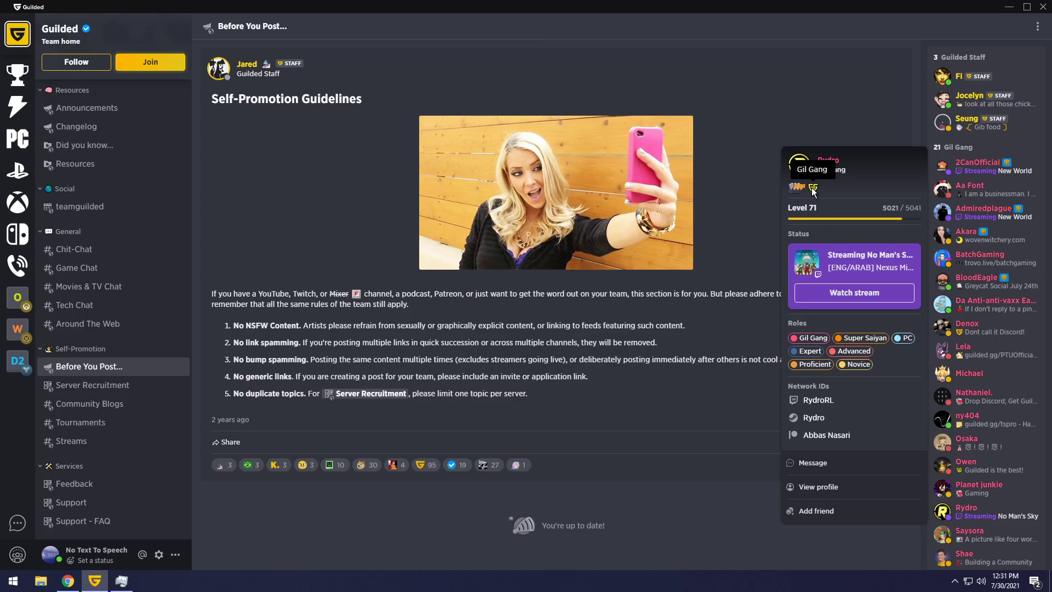
left_click(822, 498)
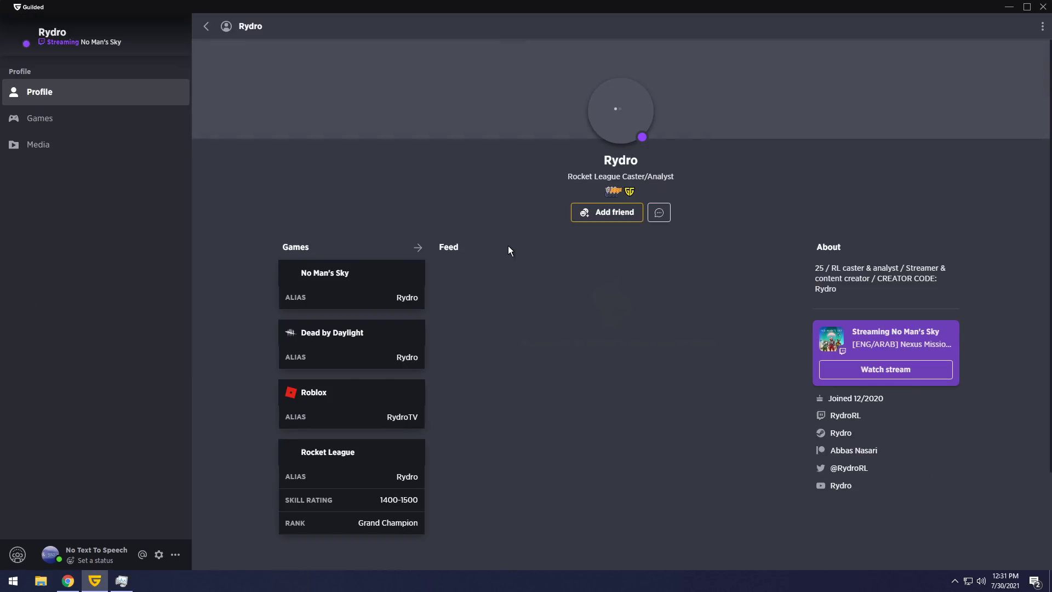
scroll(648, 376, "down", 5)
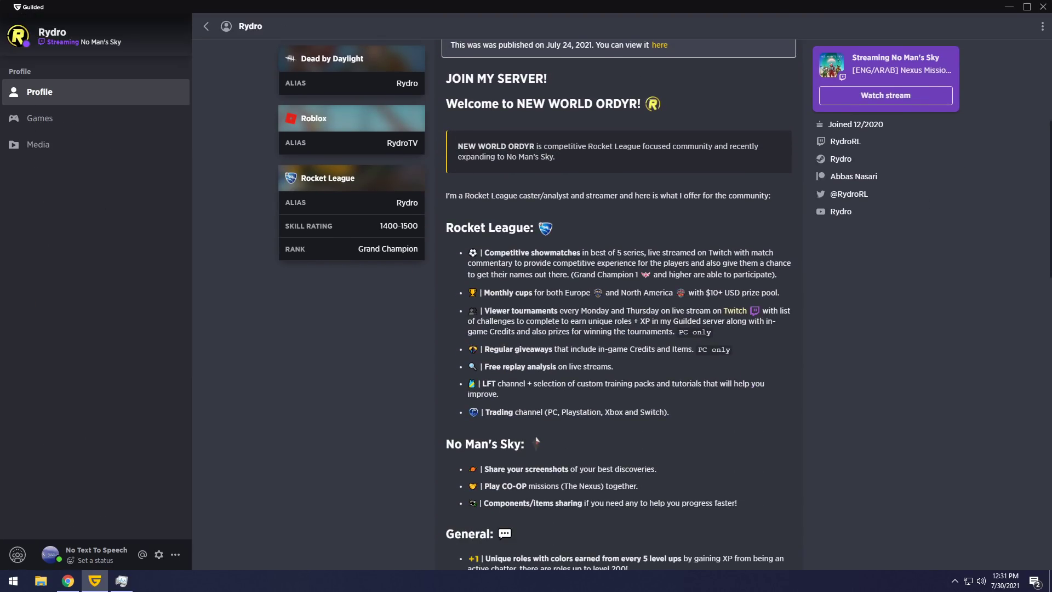
Read through the rest of the streaming member's profile feed and return to the Guilded server's Before You Post... channel.
scroll(693, 360, "down", 12)
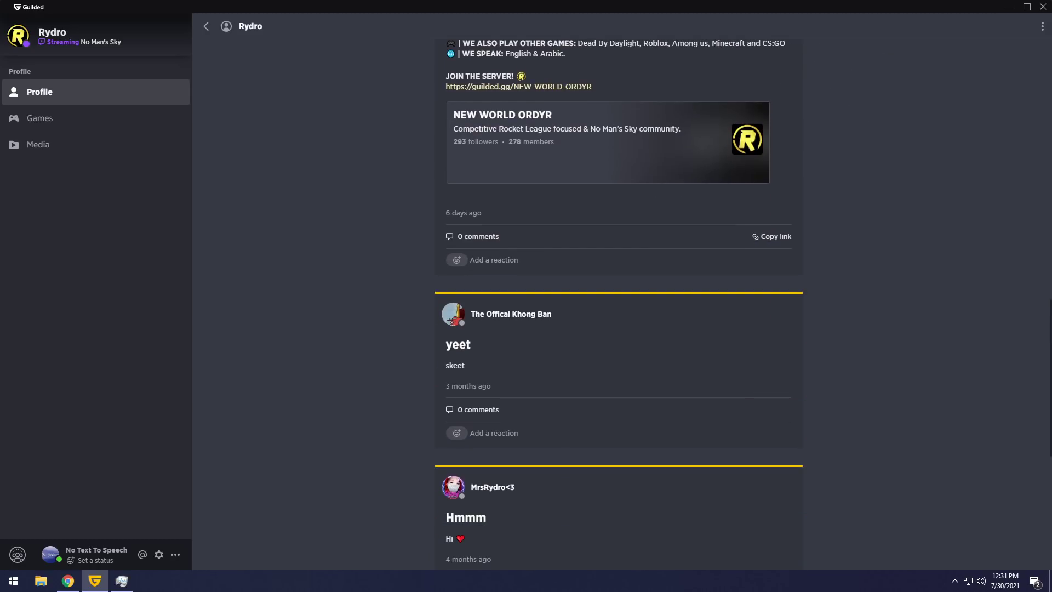
scroll(694, 360, "up", 17)
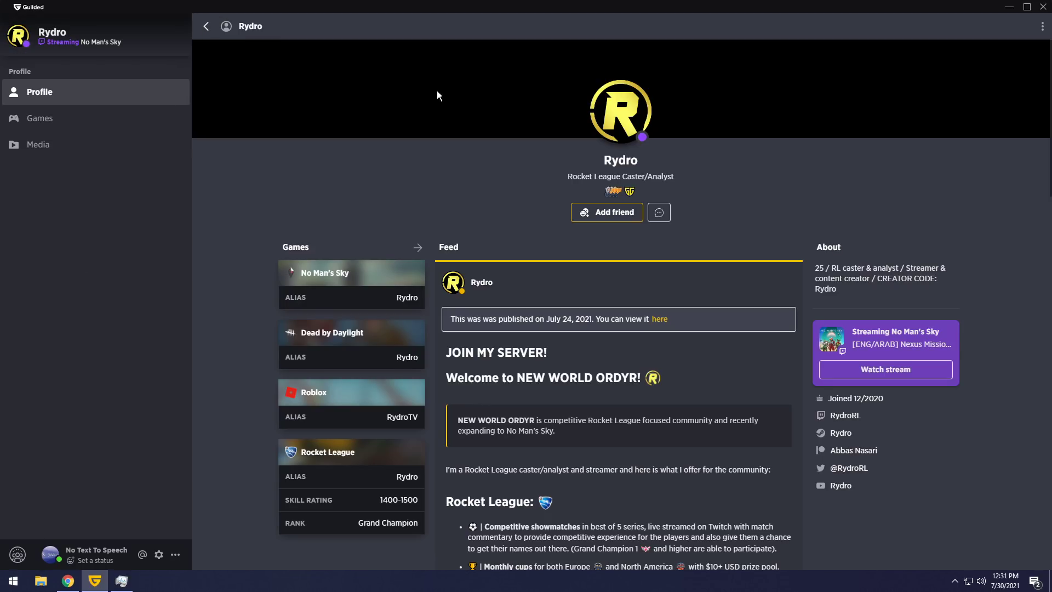
key("Escape")
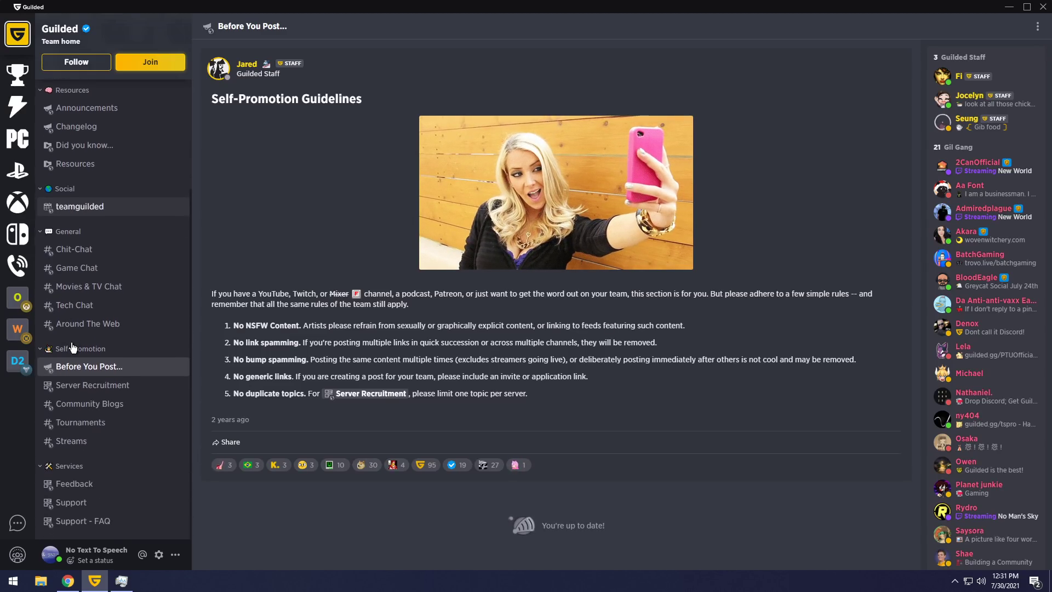
scroll(88, 362, "up", 3)
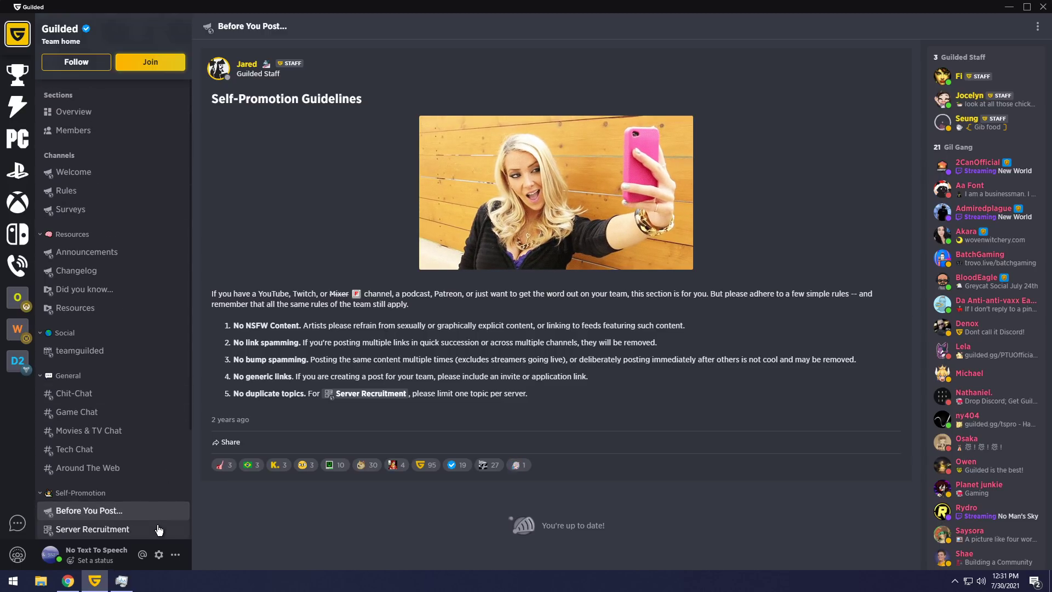
Check Guilded's resource usage and the system's memory and CPU graphs in Task Manager, and close it.
left_click(122, 581)
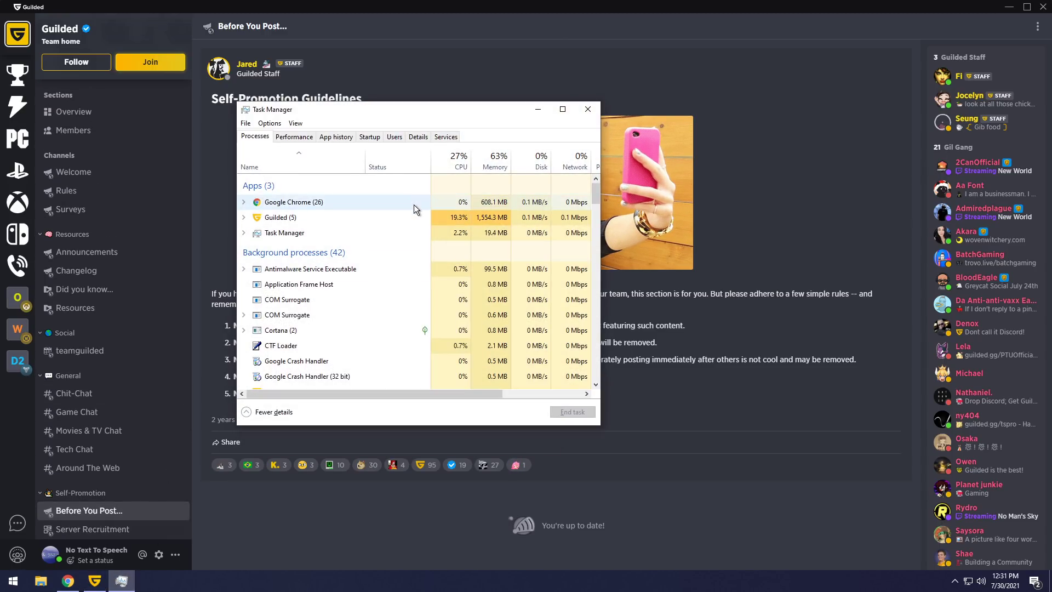
left_click(285, 137)
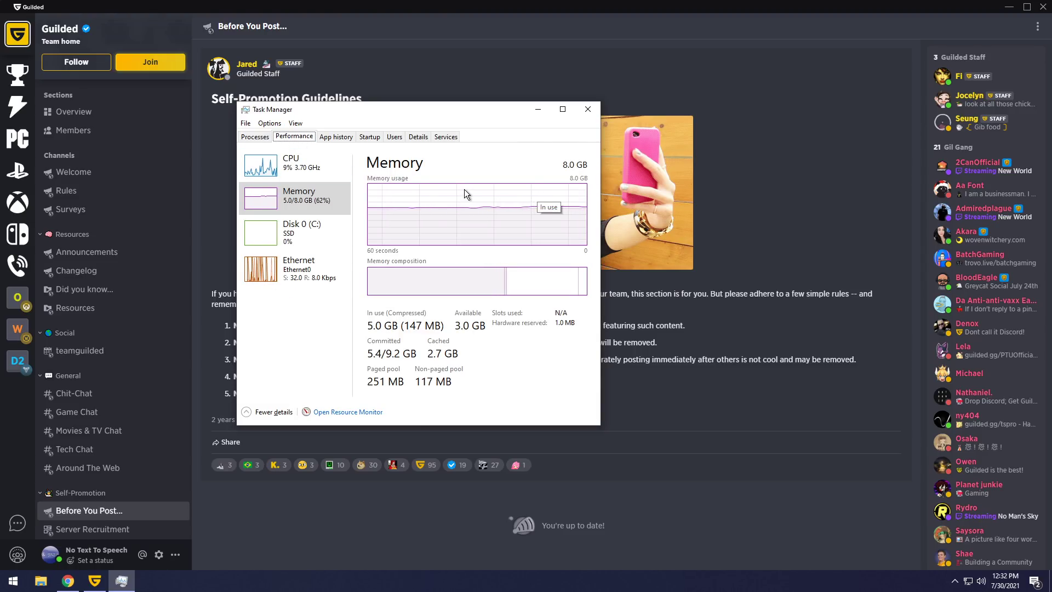
left_click(321, 175)
left_click(585, 107)
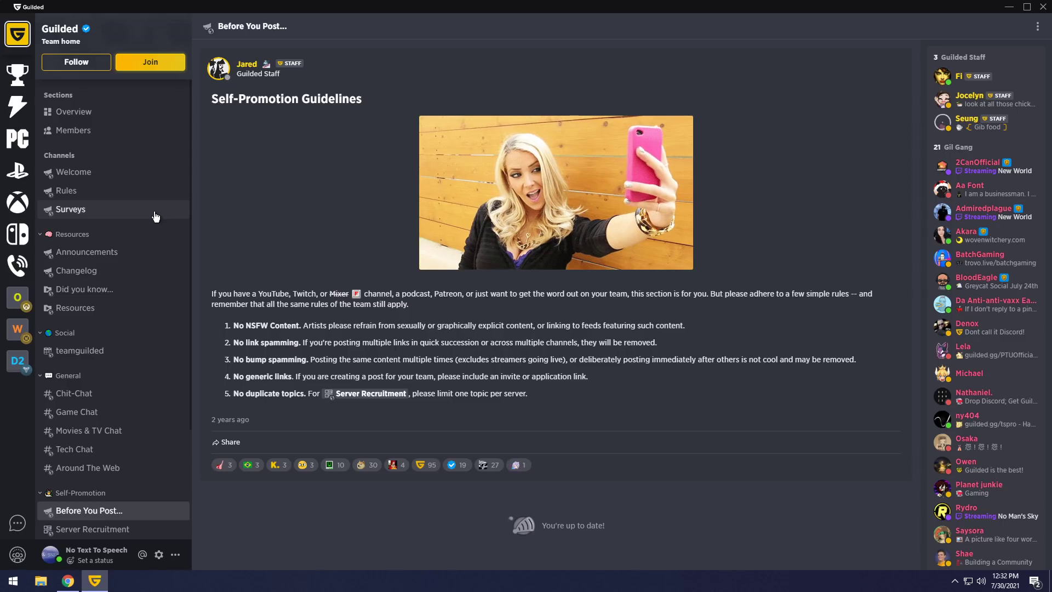
Join the official Guilded server and show the thread list of its Chit-Chat channel.
scroll(148, 247, "down", 5)
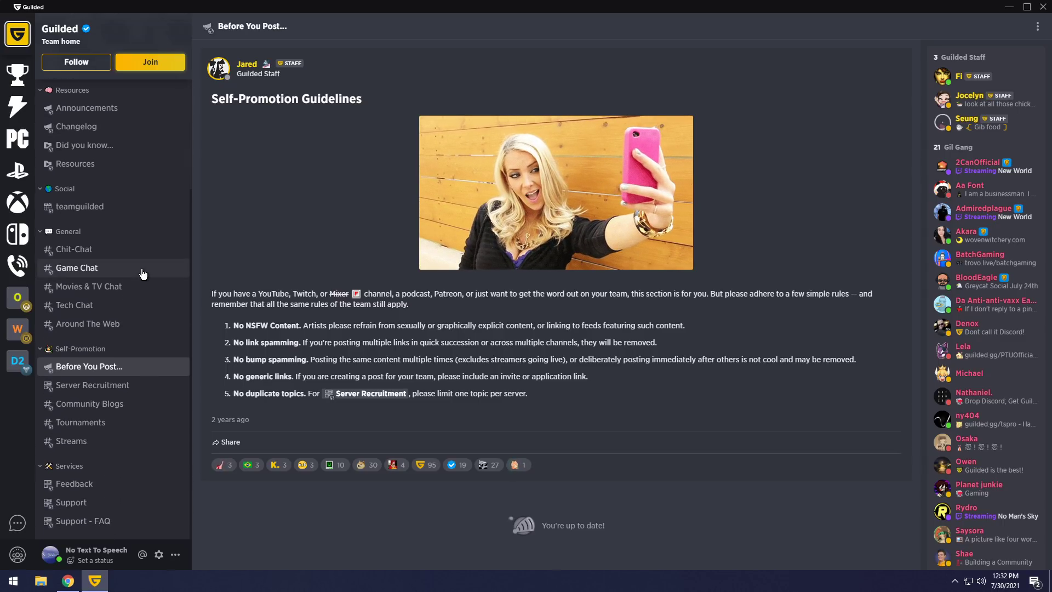
scroll(142, 269, "up", 5)
left_click(150, 62)
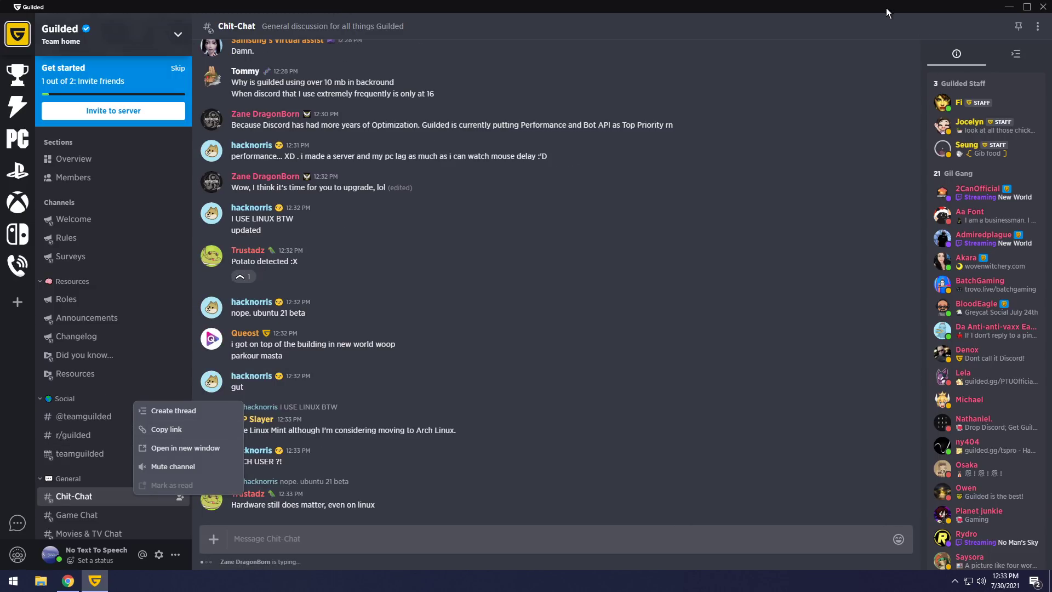
left_click(966, 34)
left_click(1016, 57)
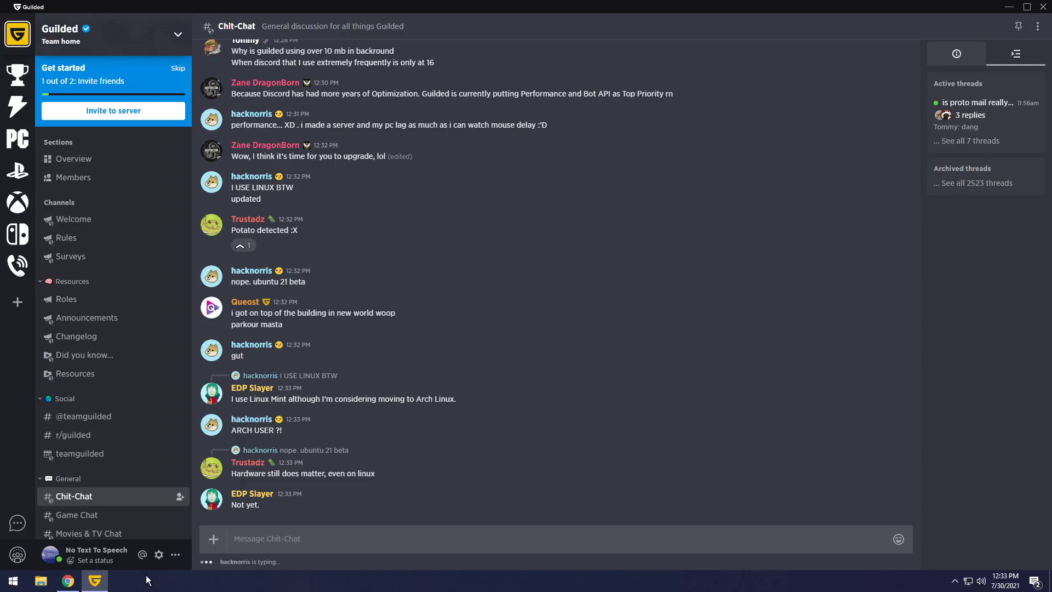
Close the Guilded window and bring up the uninstall option for Guilded among the recently added Windows apps.
right_click(94, 581)
left_click(66, 557)
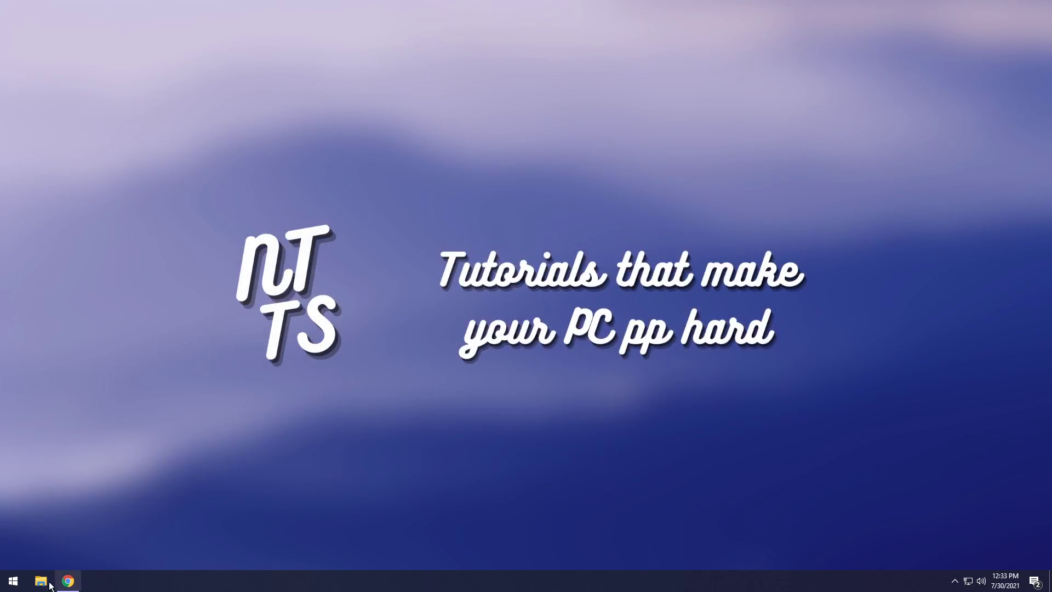
left_click(14, 581)
right_click(65, 253)
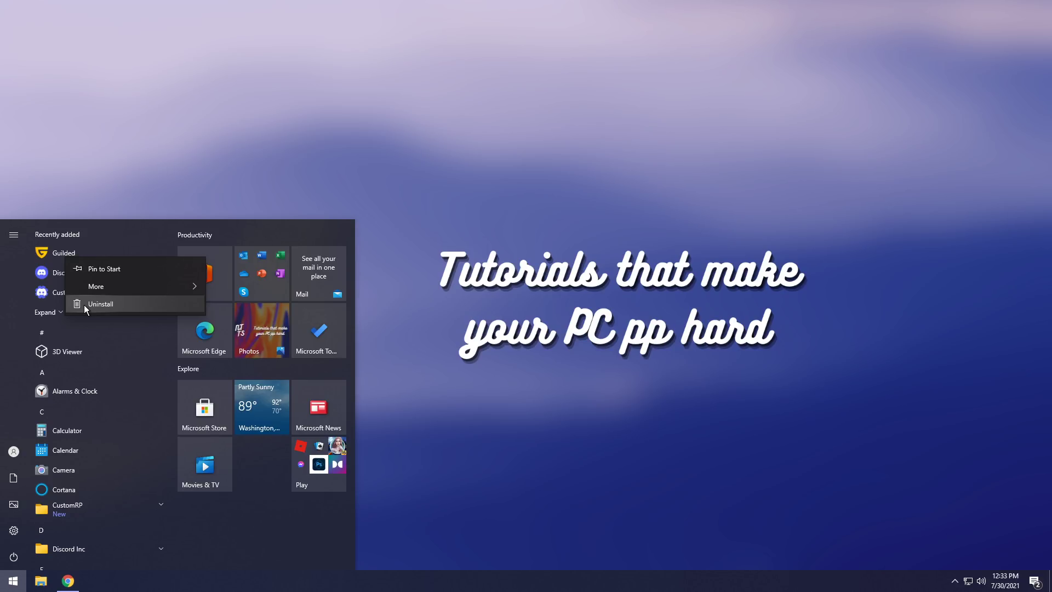
Dismiss the uninstall option, reopen Guilded and switch to the No Text To Speech server.
left_click(106, 224)
left_click(60, 261)
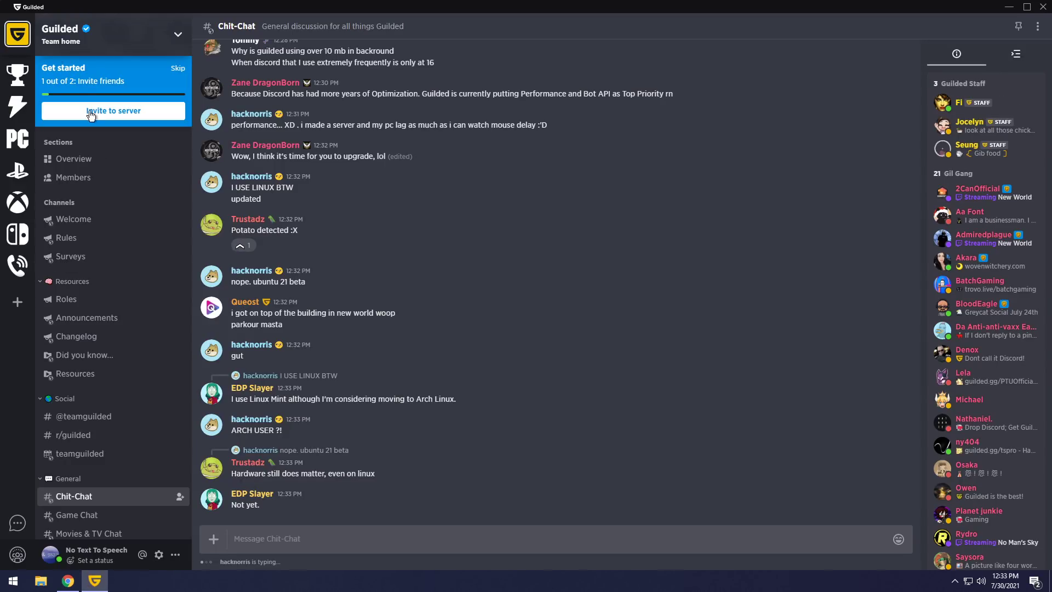
left_click(17, 555)
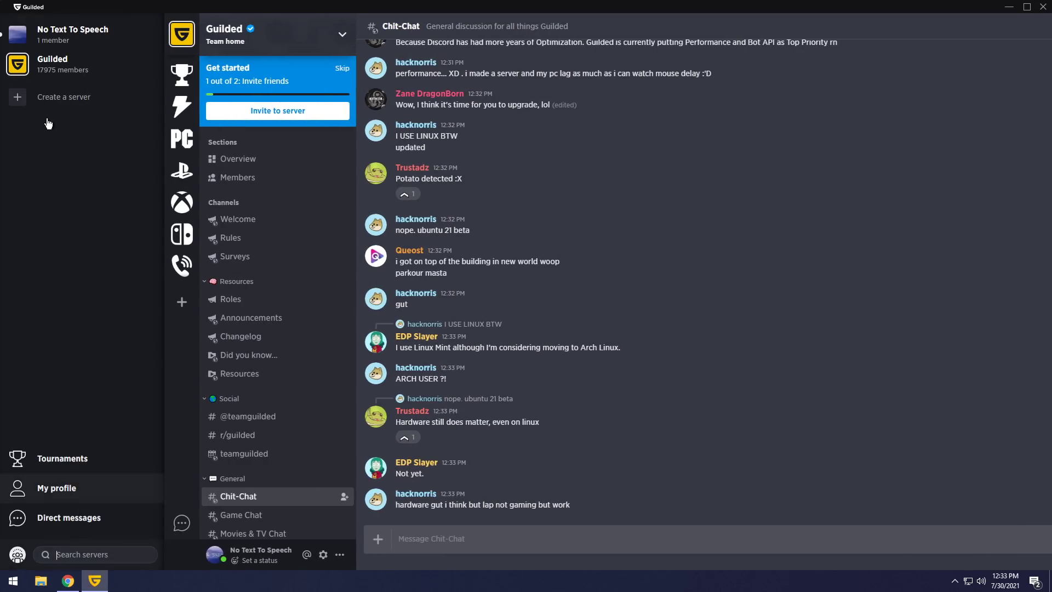
left_click(53, 44)
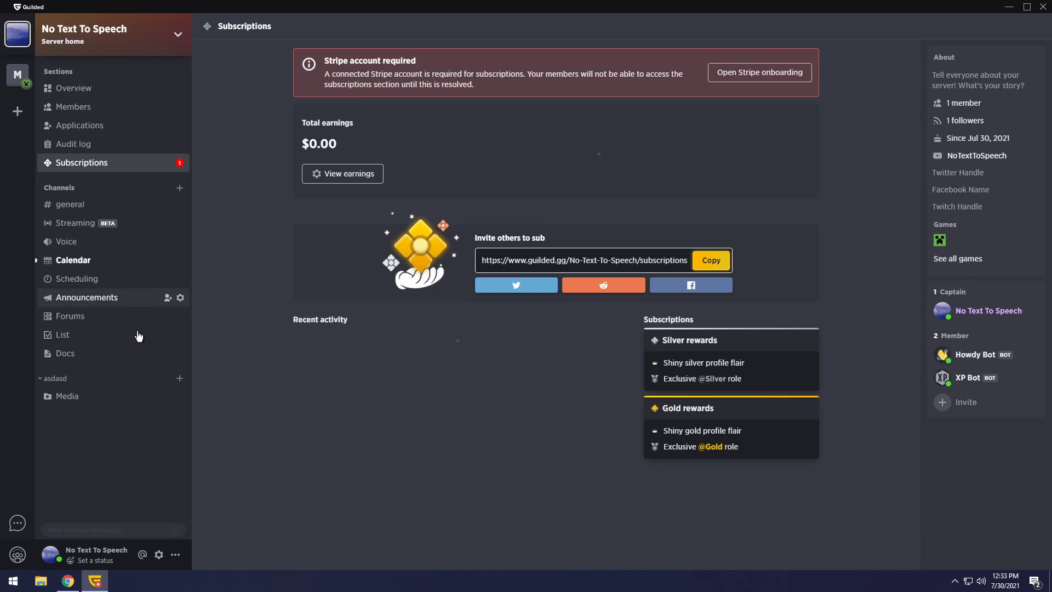
Look over the Calendar, Announcements and Forums channels of the No Text To Speech server.
left_click(73, 259)
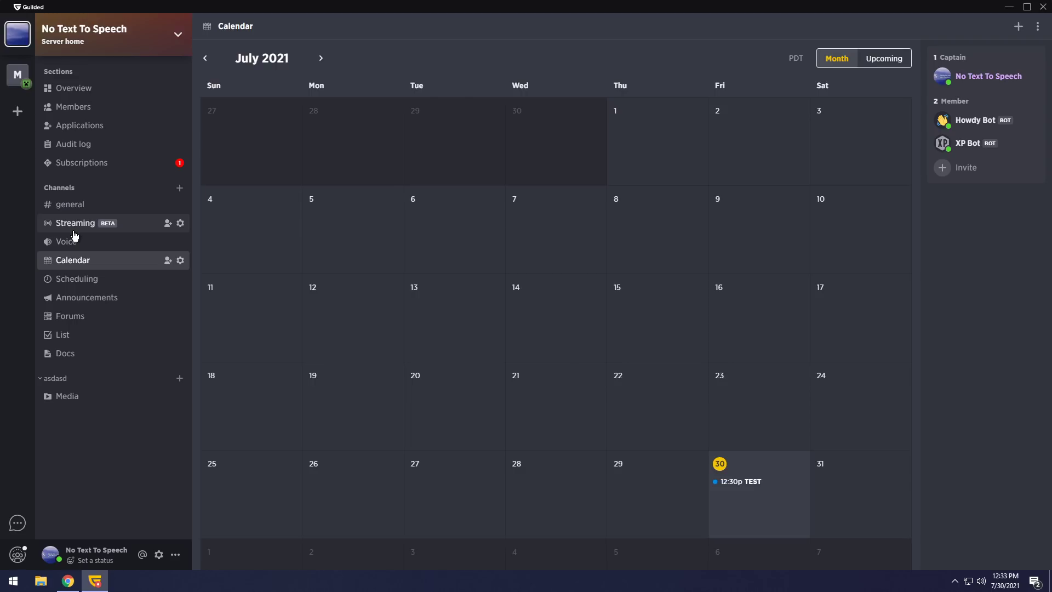
left_click(83, 298)
left_click(84, 319)
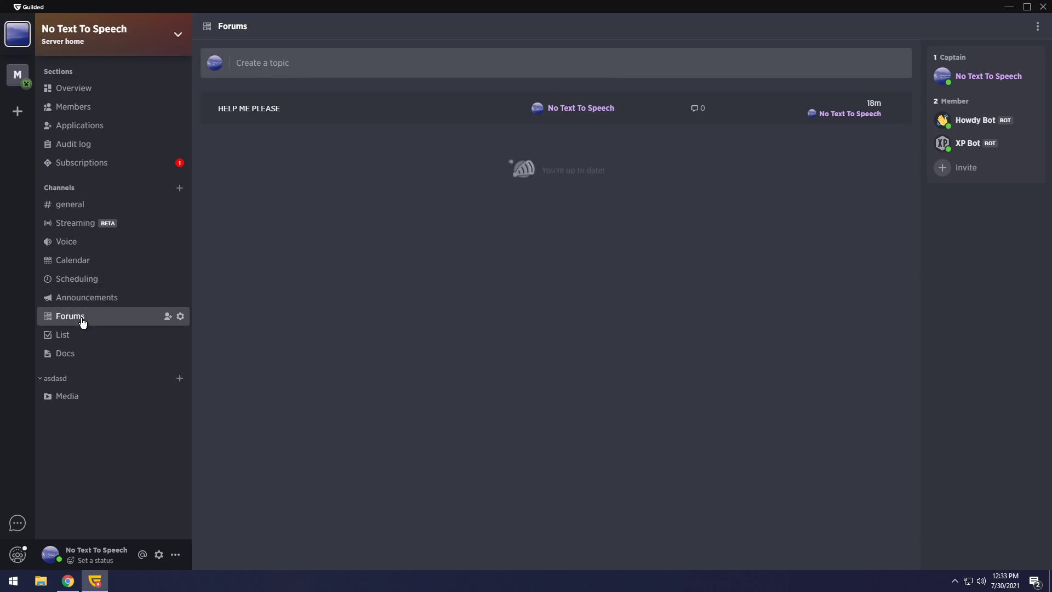